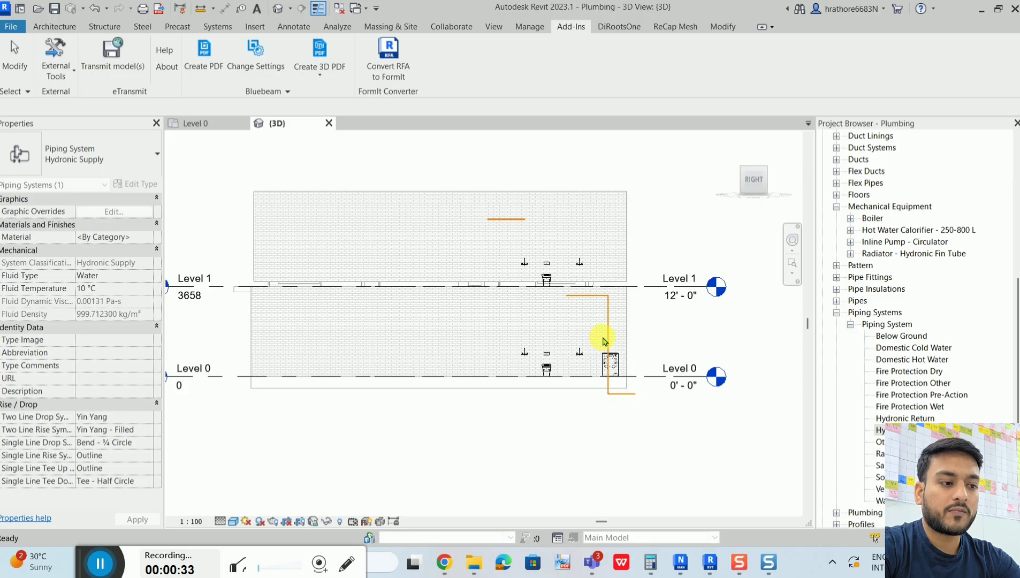
Examine the orange pipe runs on both levels of the house from the right side
scroll(603, 341, up, 2)
click(686, 331)
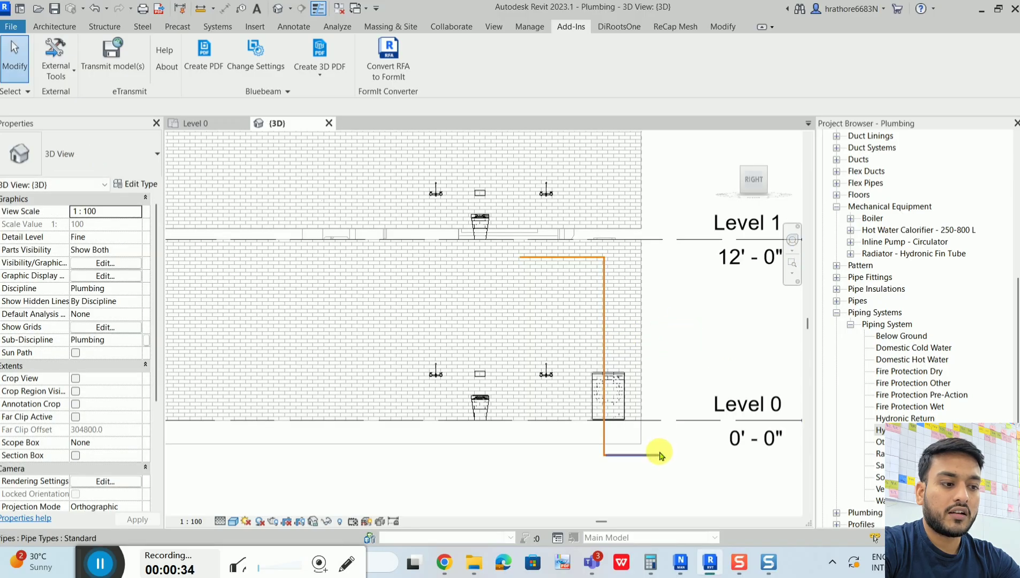
click(564, 261)
scroll(570, 316, down, 2)
key(Escape)
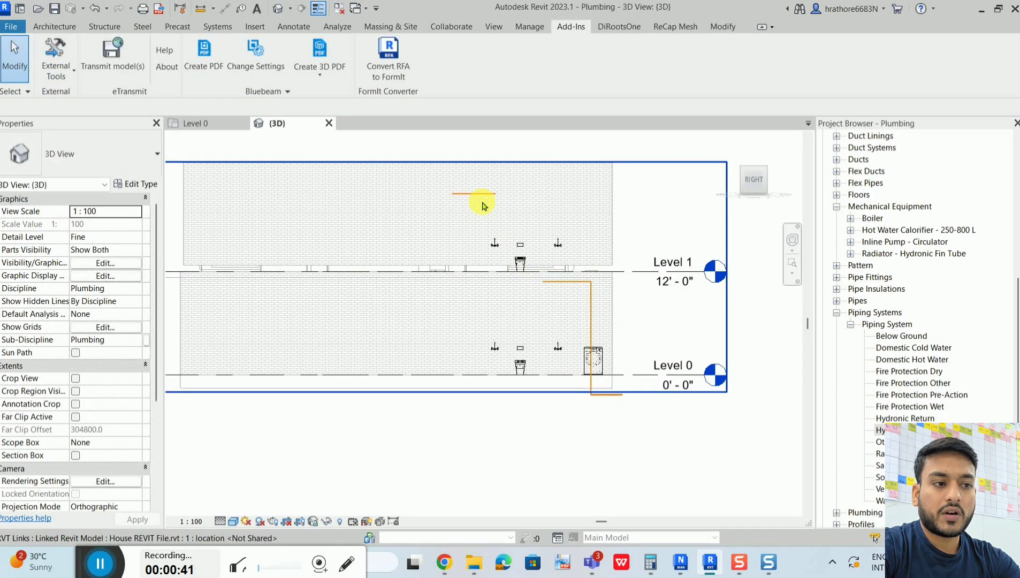
scroll(481, 200, up, 2)
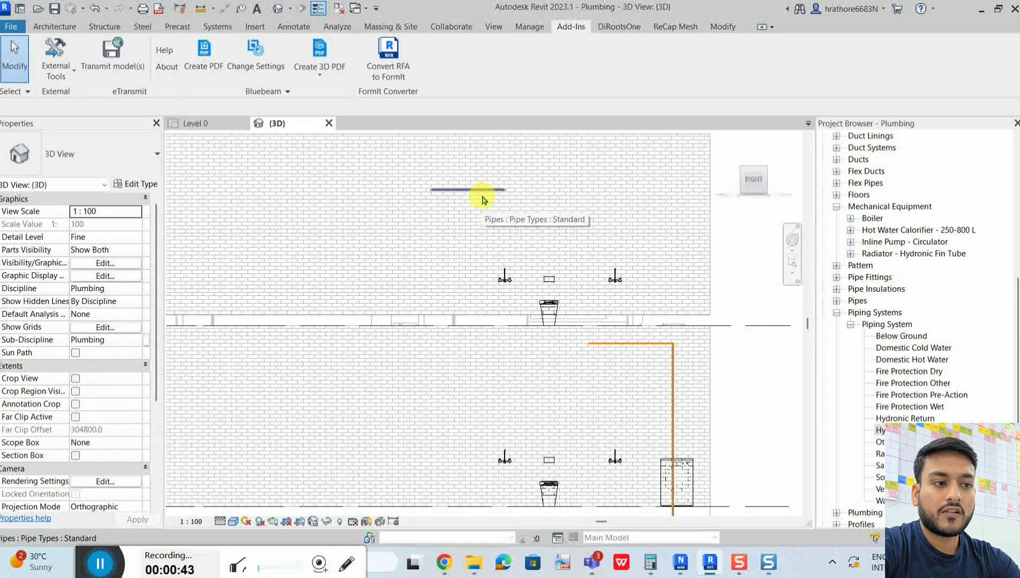
scroll(482, 199, down, 3)
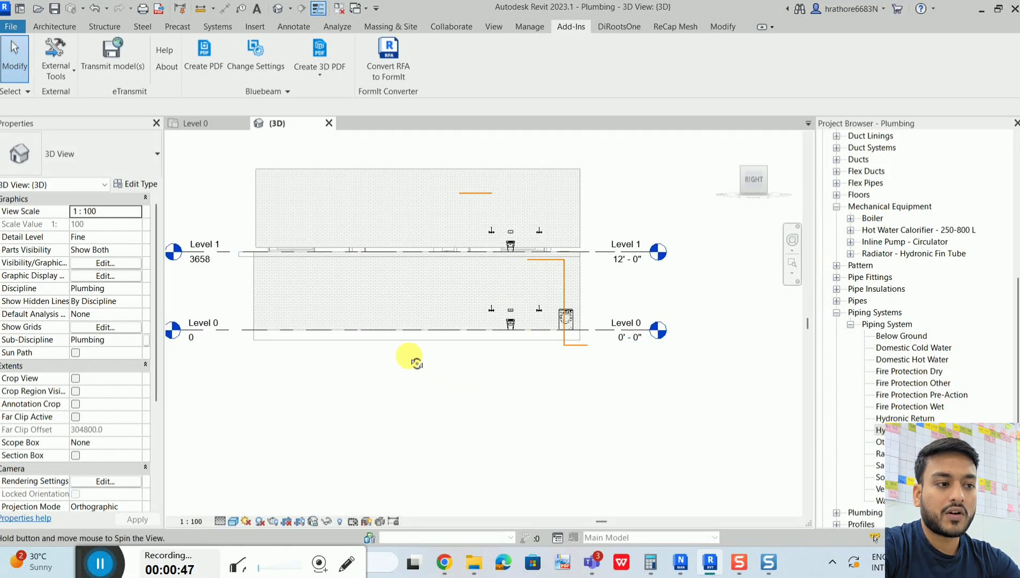
shift+middle_drag(404, 358, 503, 327)
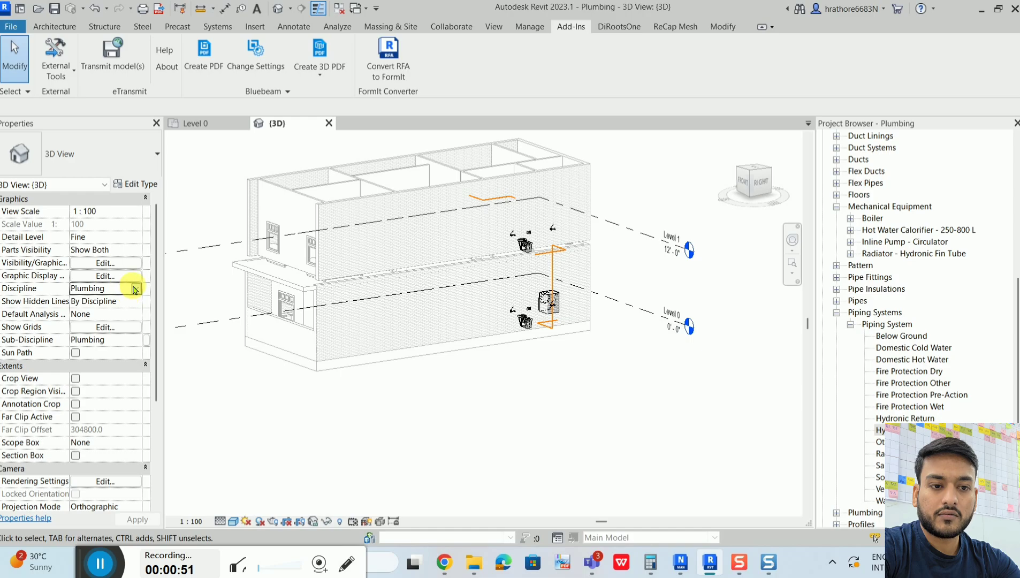
Set the 3D view's discipline to Architectural and inspect the pipe run beside the upper-floor bathroom from above
click(134, 289)
click(99, 298)
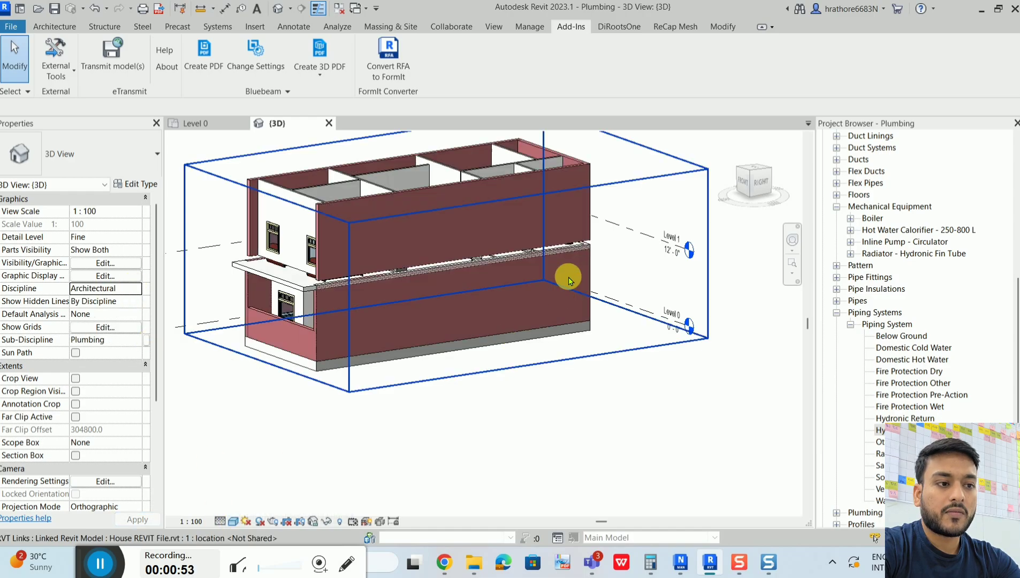
shift+middle_drag(568, 278, 553, 469)
scroll(543, 195, up, 4)
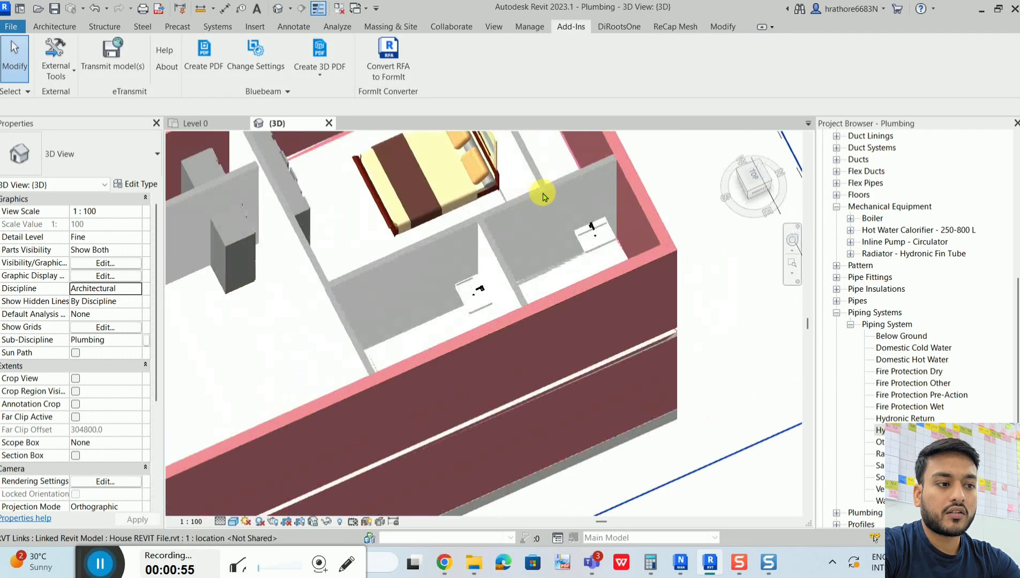
middle_drag(542, 243, 549, 282)
scroll(405, 401, up, 3)
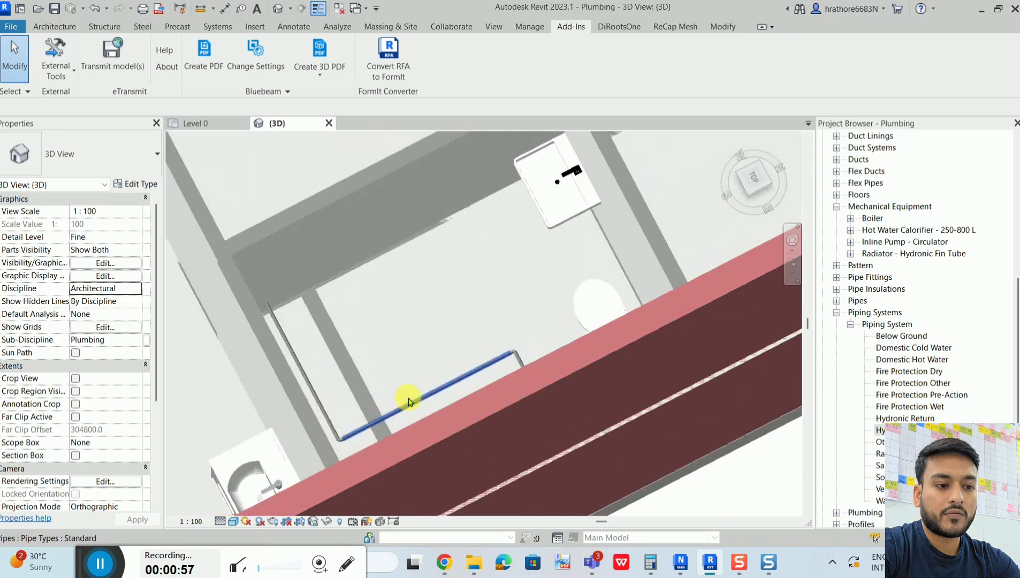
click(405, 400)
scroll(405, 396, up, 3)
shift+middle_drag(405, 370, 553, 324)
click(601, 337)
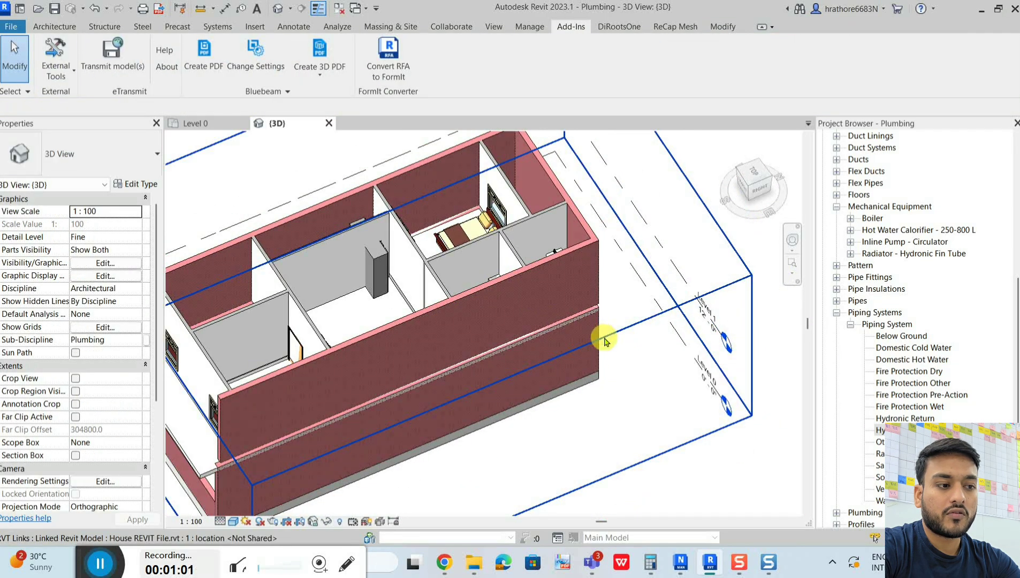
click(602, 337)
key(Escape)
Set the 3D view's visual style to Wireframe
scroll(517, 390, up, 2)
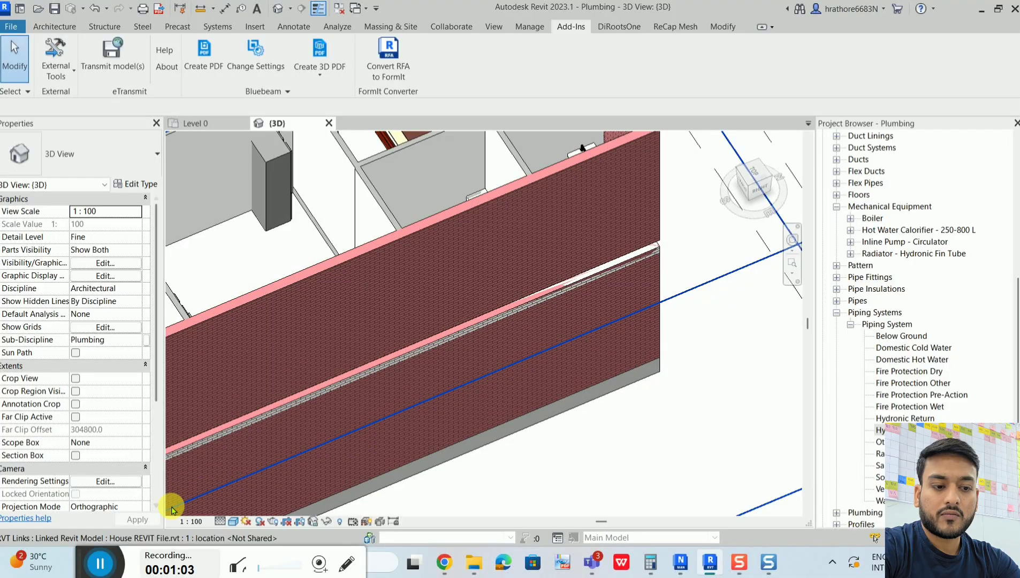
click(232, 515)
key(Escape)
click(234, 522)
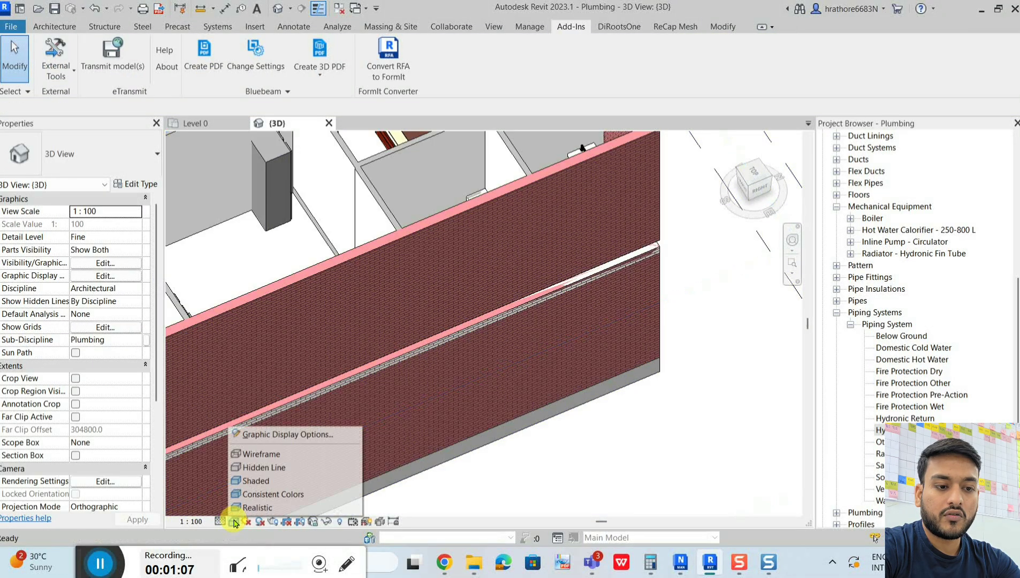
click(257, 454)
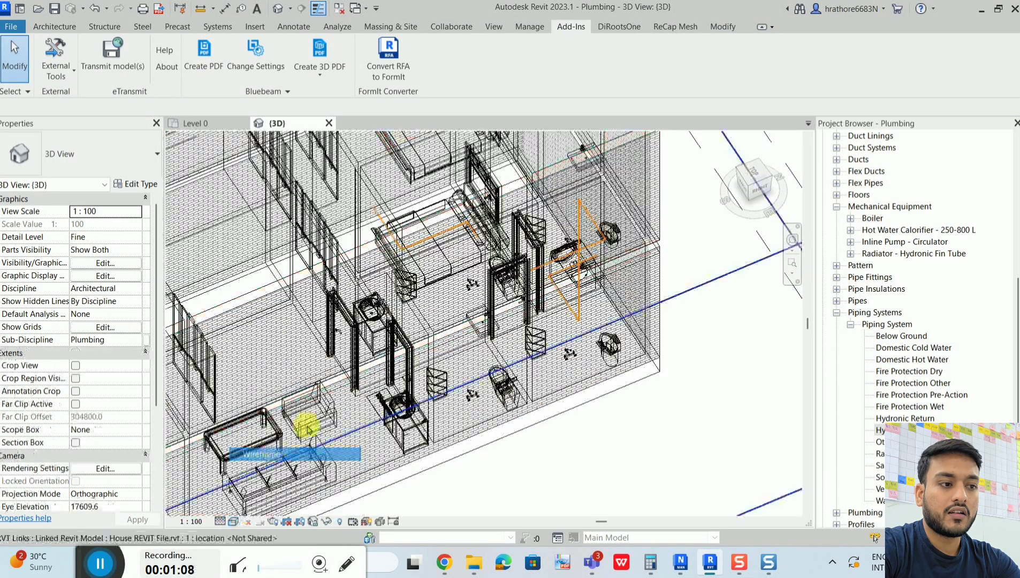
Set the 3D view's discipline to Plumbing
click(579, 286)
shift+middle_drag(578, 285, 543, 155)
key(Escape)
scroll(565, 312, down, 2)
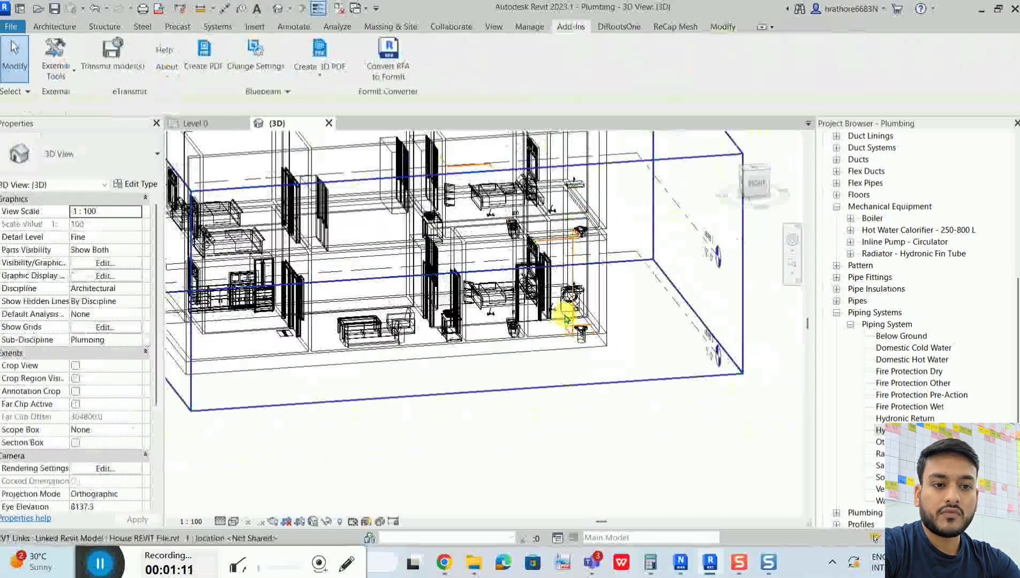
click(134, 289)
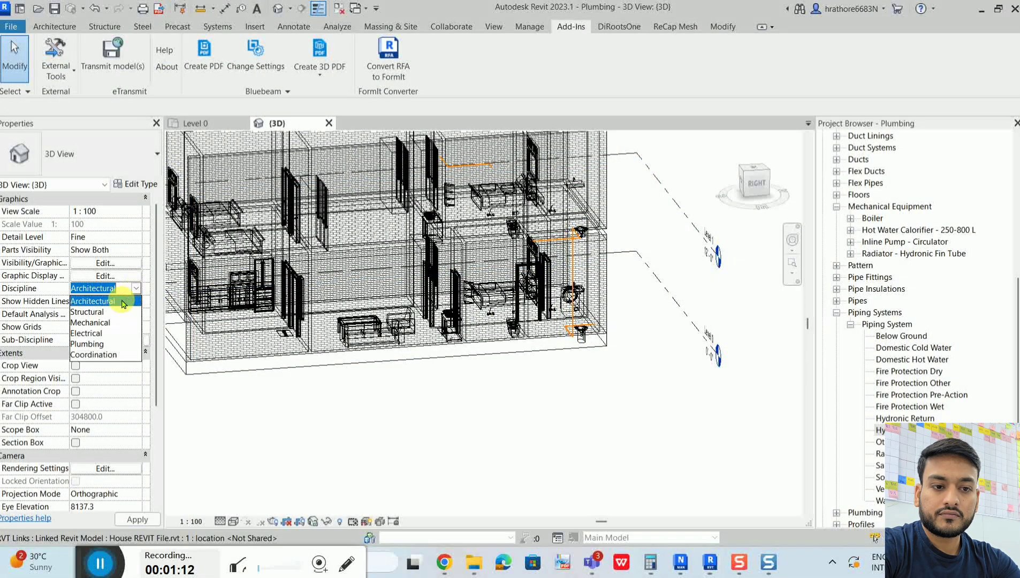
click(88, 351)
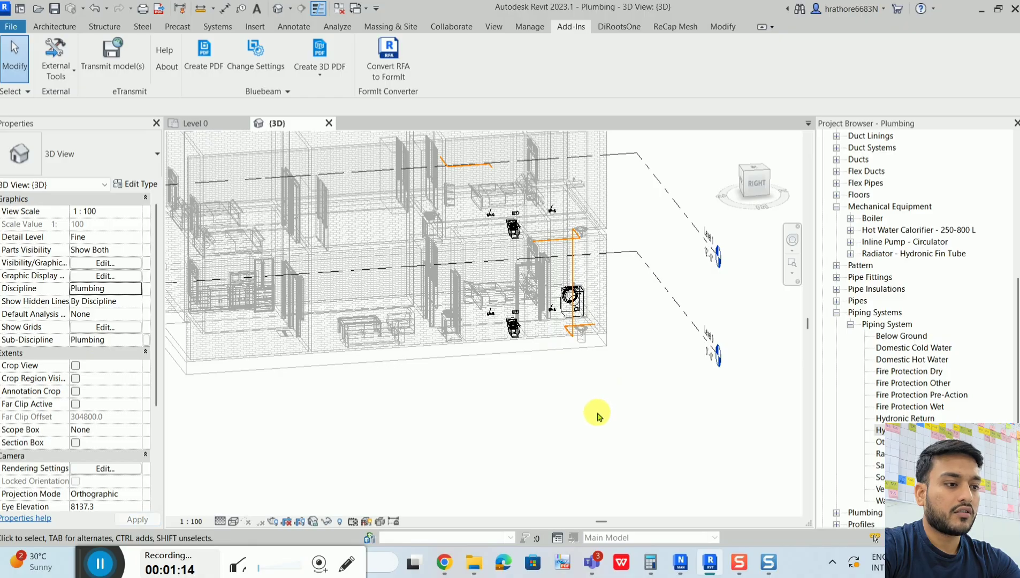
Locate the Level 0 and Level 1 floor plans among the project's plumbing views and highlight each
scroll(596, 414, down, 3)
scroll(908, 175, up, 9)
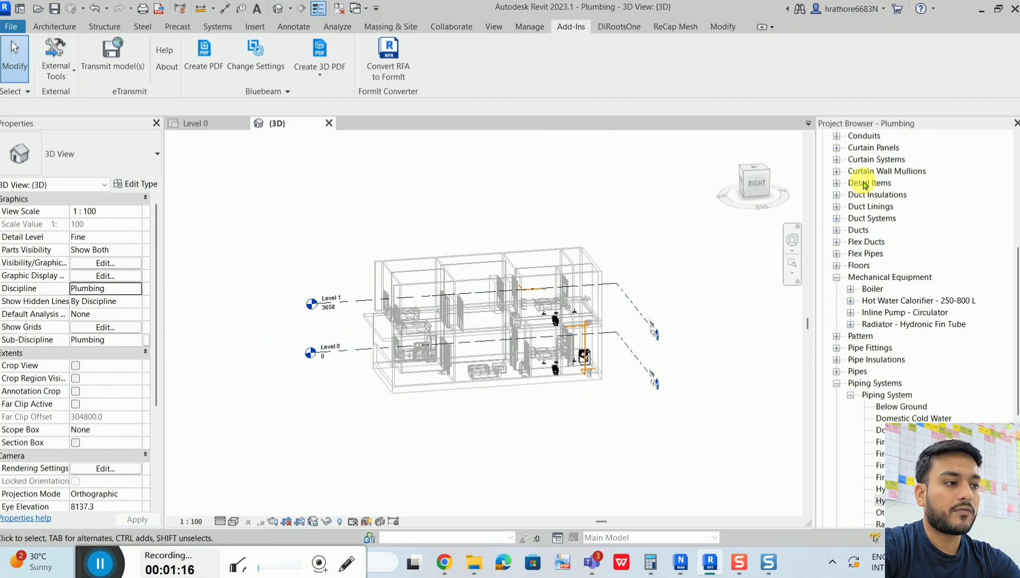
click(902, 195)
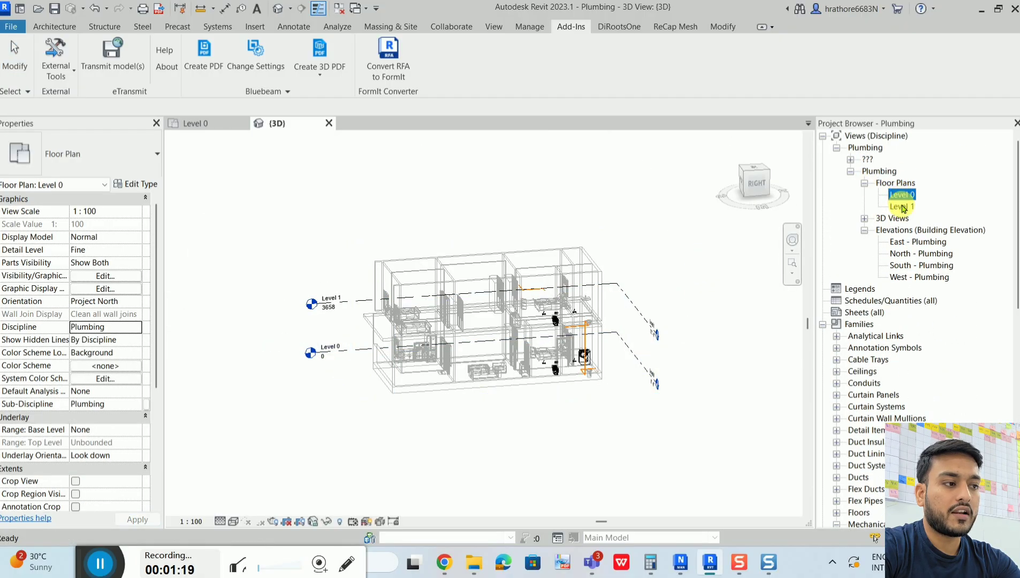
scroll(609, 358, up, 5)
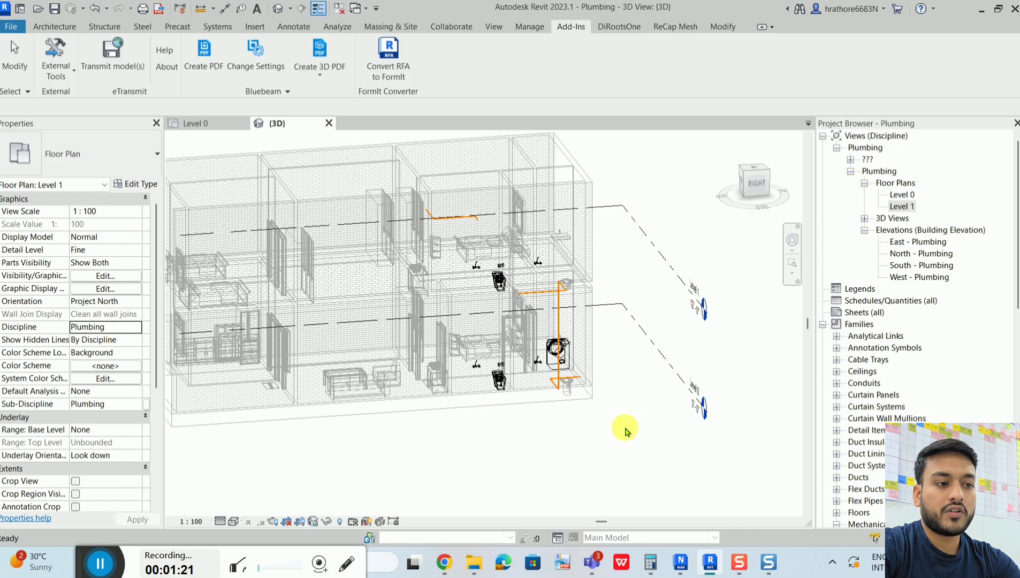
Orient the 3D view squarely to the Right side and examine the pipe runs against both level lines
click(621, 428)
shift+middle_drag(557, 439, 505, 390)
click(756, 183)
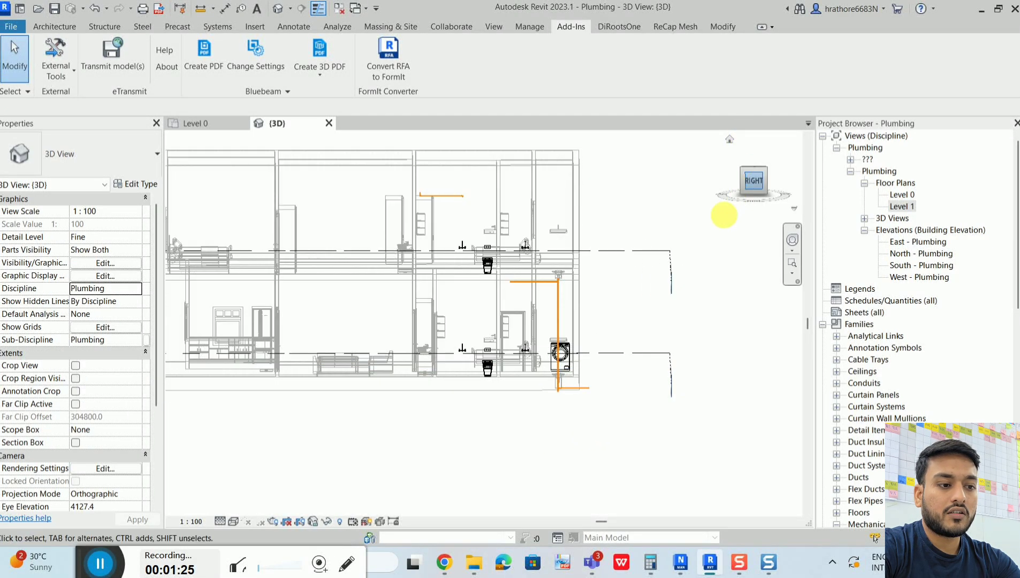
scroll(482, 368, up, 2)
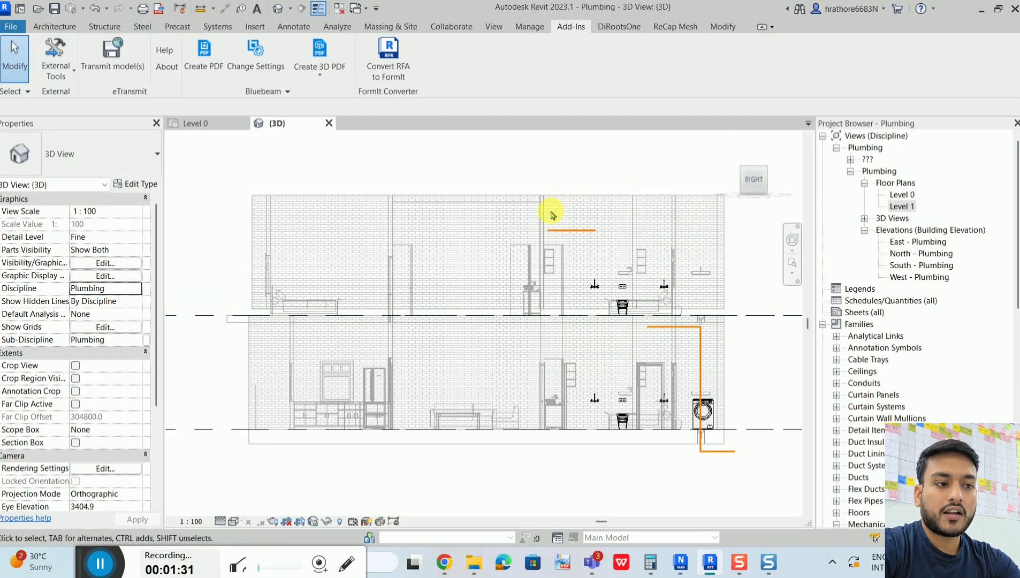
scroll(404, 246, down, 3)
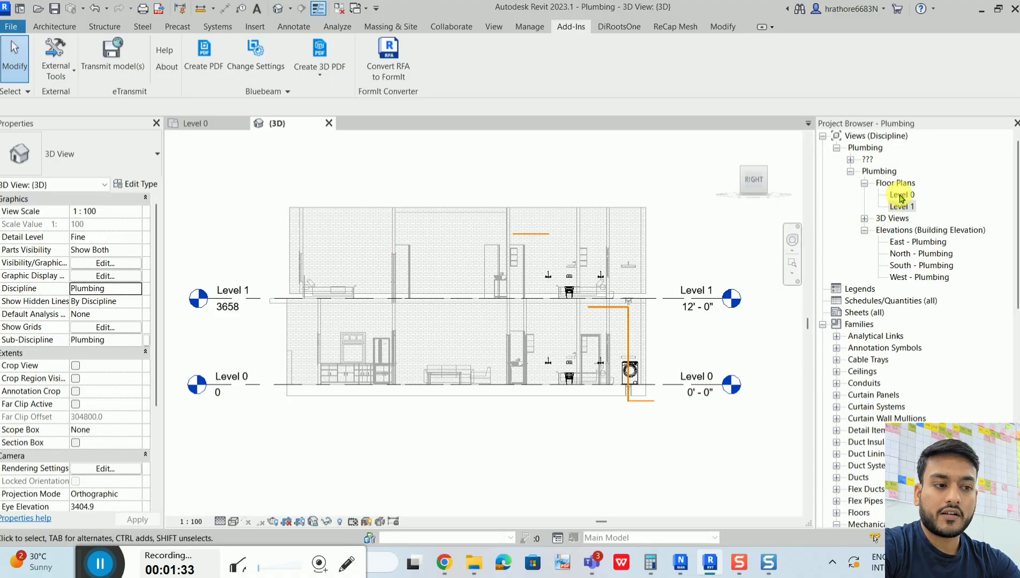
scroll(690, 389, up, 3)
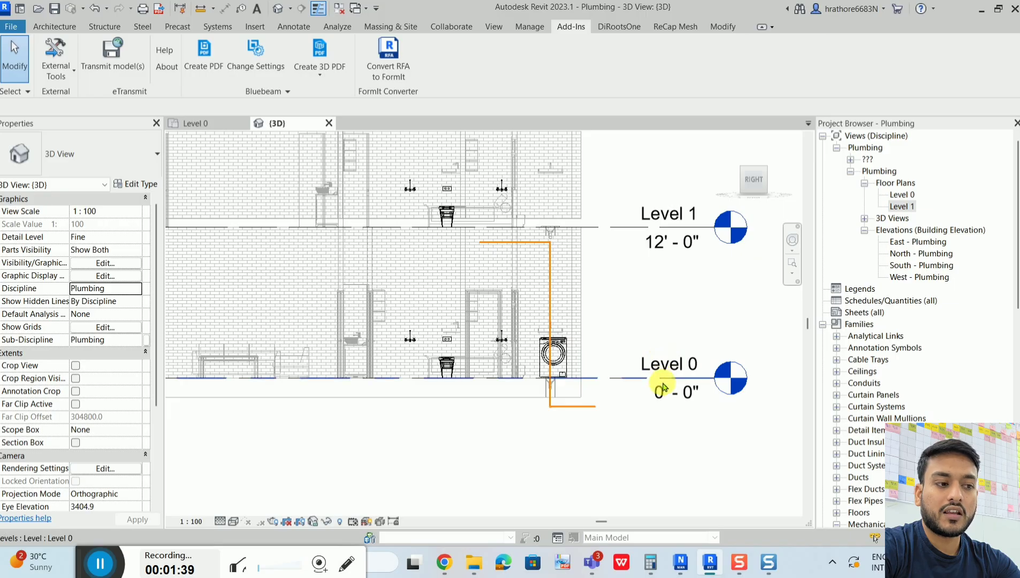
Select the Level 0 and Level 1 lines together, highlight the Level 0 floor plan, and review the ground-floor pipe run
click(619, 378)
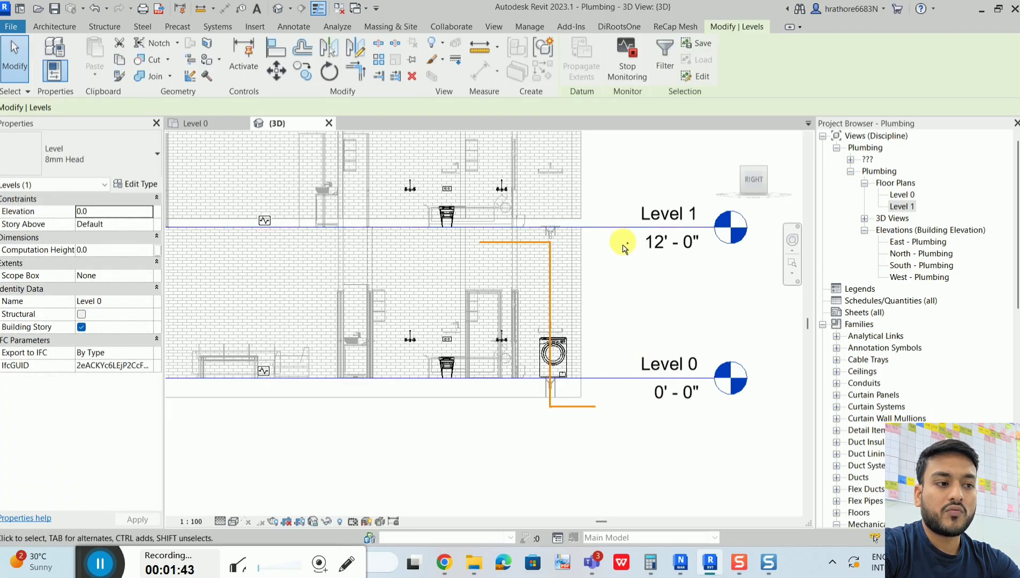
ctrl+click(539, 229)
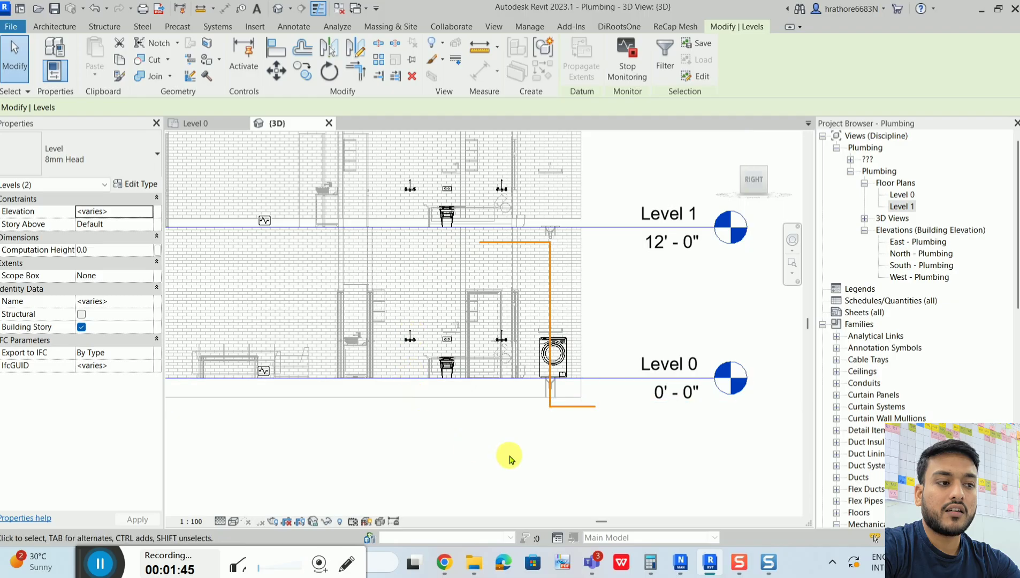
click(904, 194)
scroll(439, 284, down, 2)
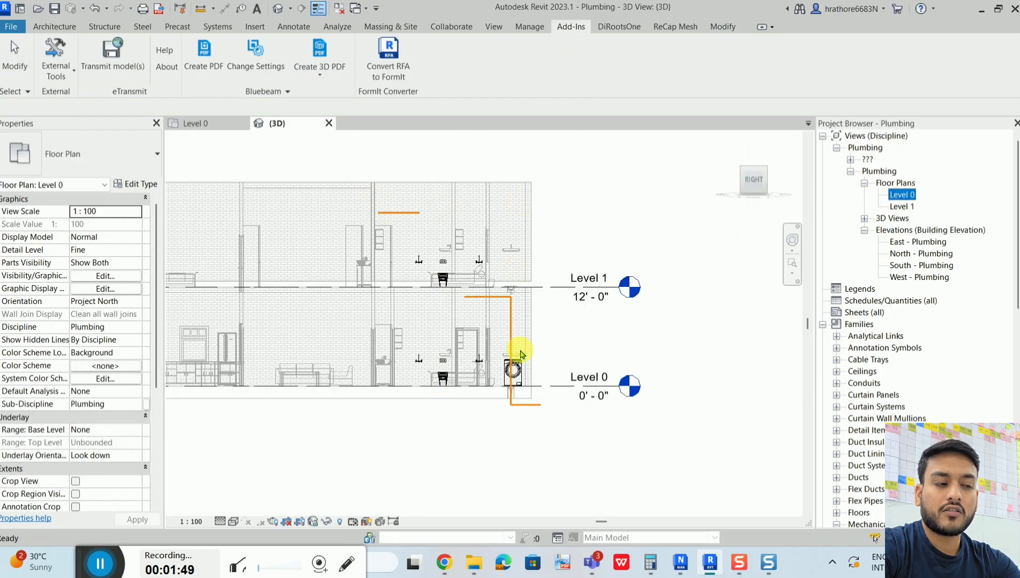
scroll(407, 356, up, 4)
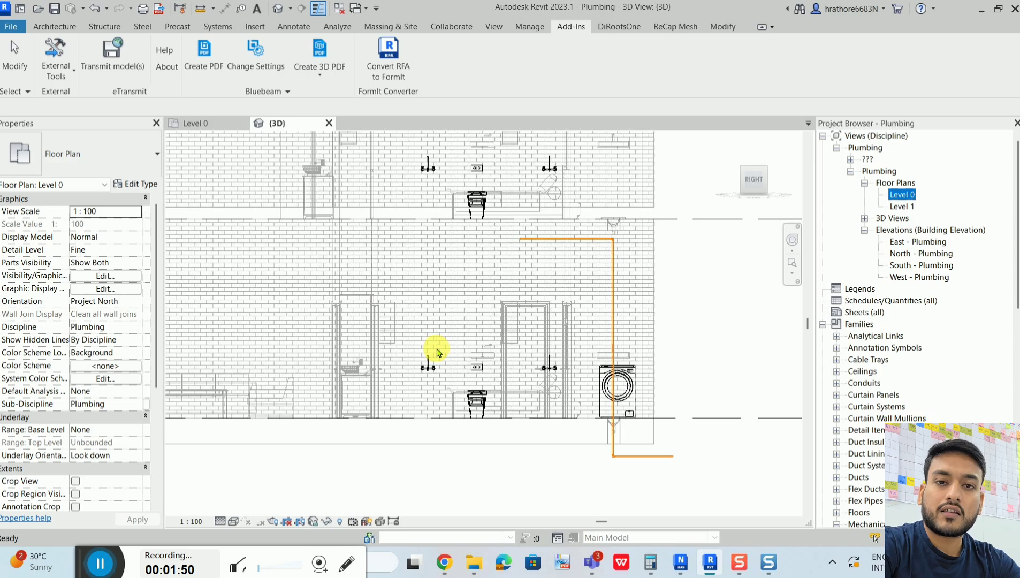
scroll(437, 352, down, 3)
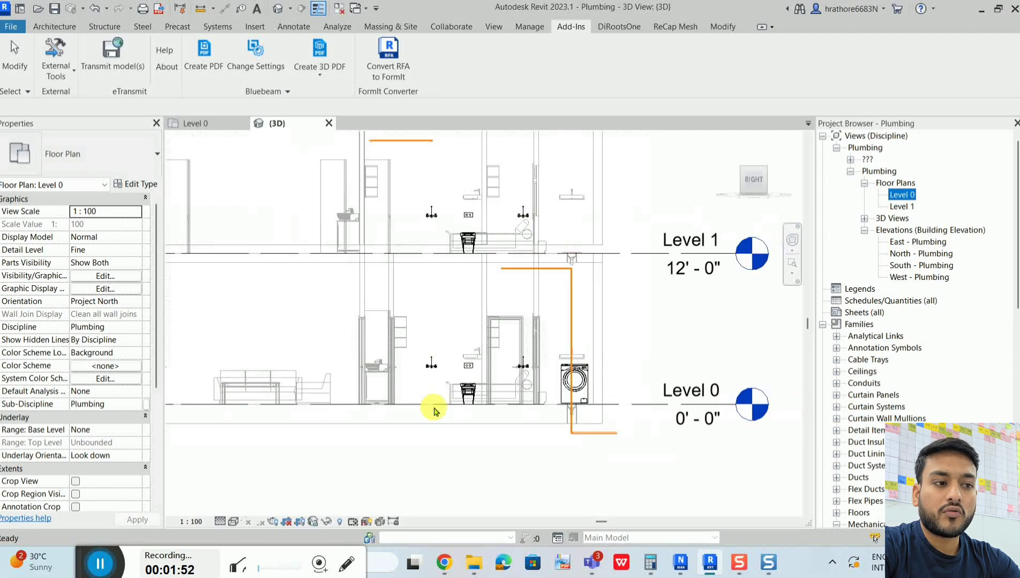
scroll(480, 378, up, 2)
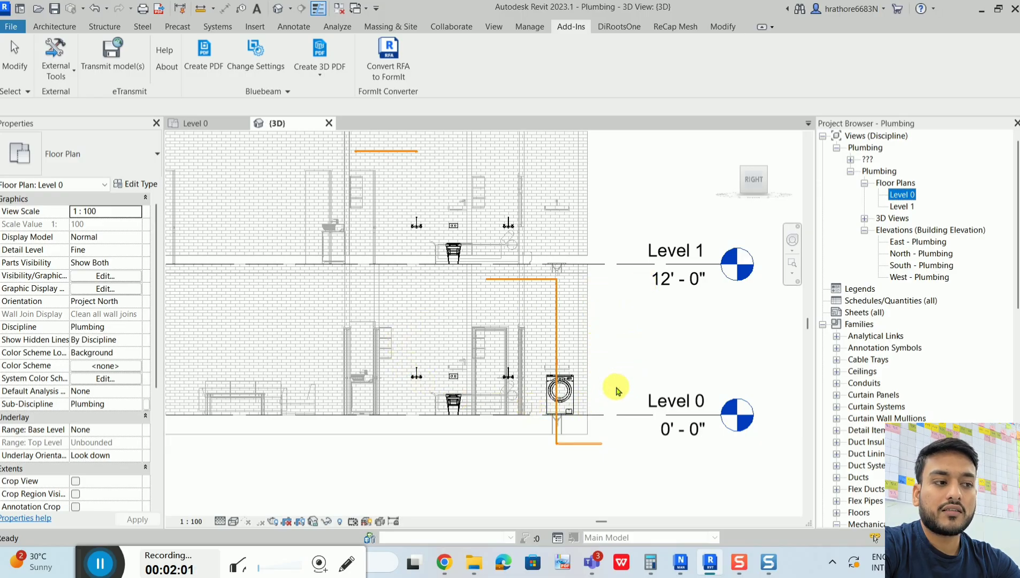
Select both level lines again, isolate the selection to Level 1 to review it, and clear the selection
click(620, 415)
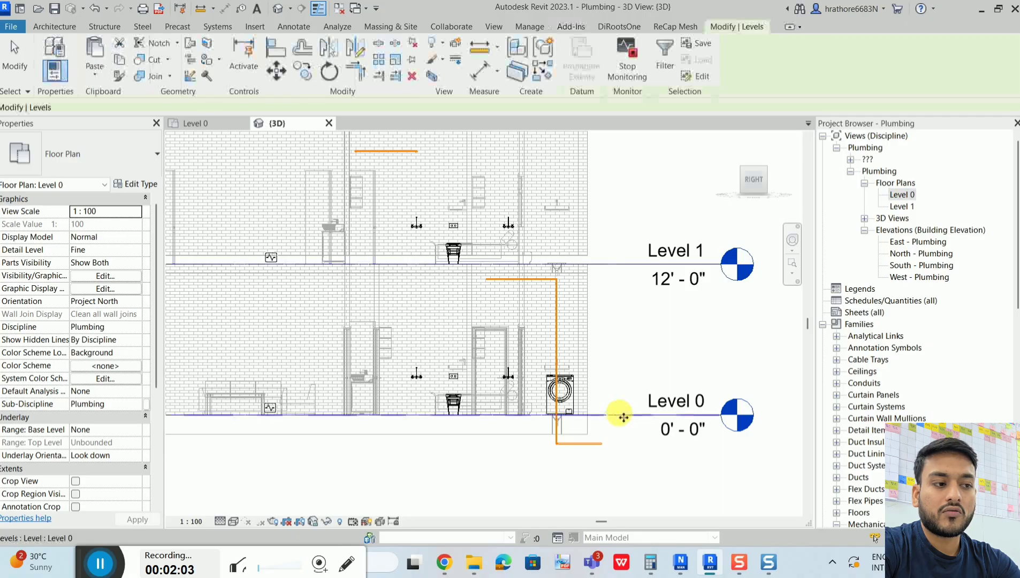
ctrl+click(632, 264)
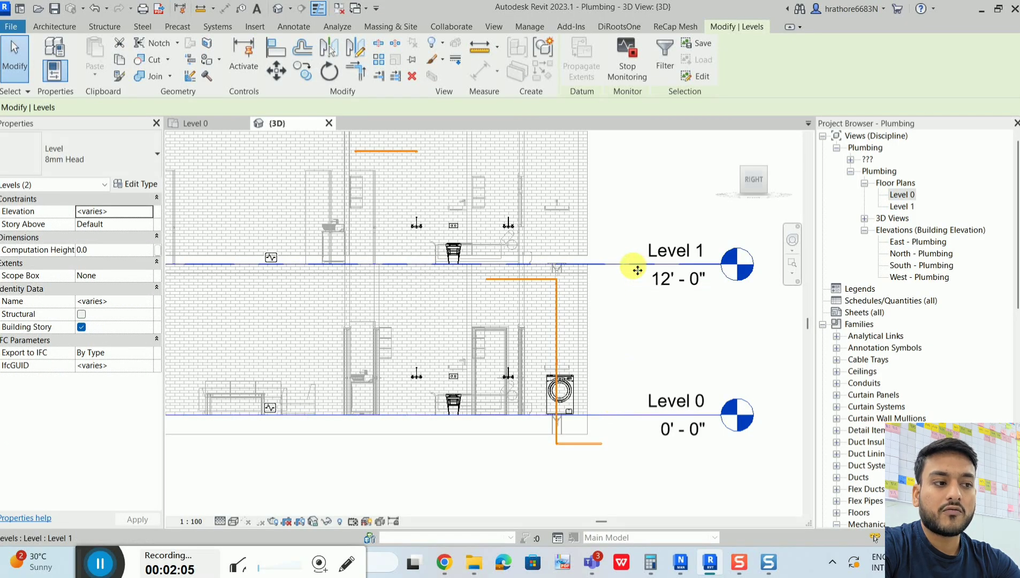
click(634, 265)
scroll(596, 384, down, 2)
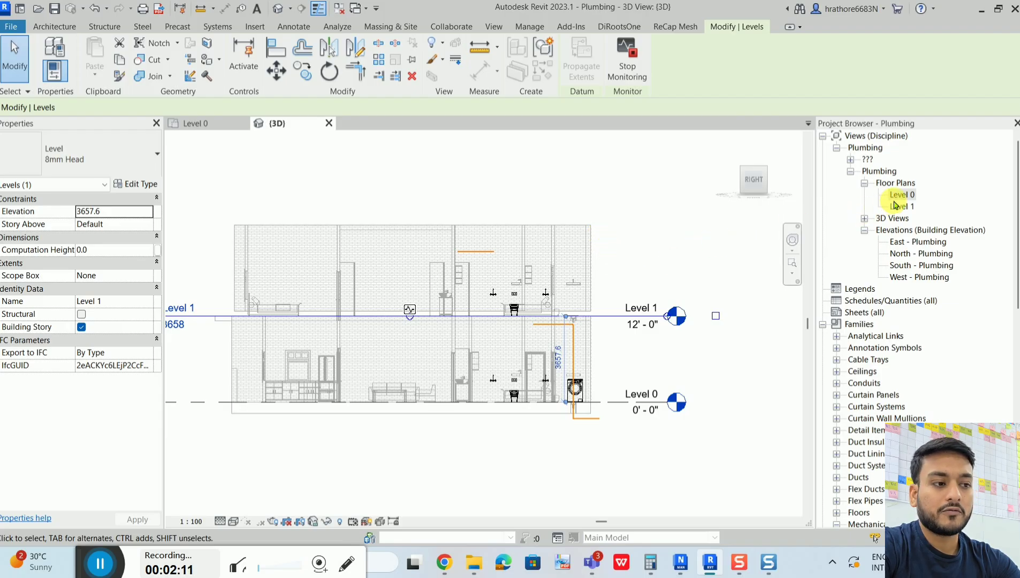
scroll(690, 288, up, 2)
key(Escape)
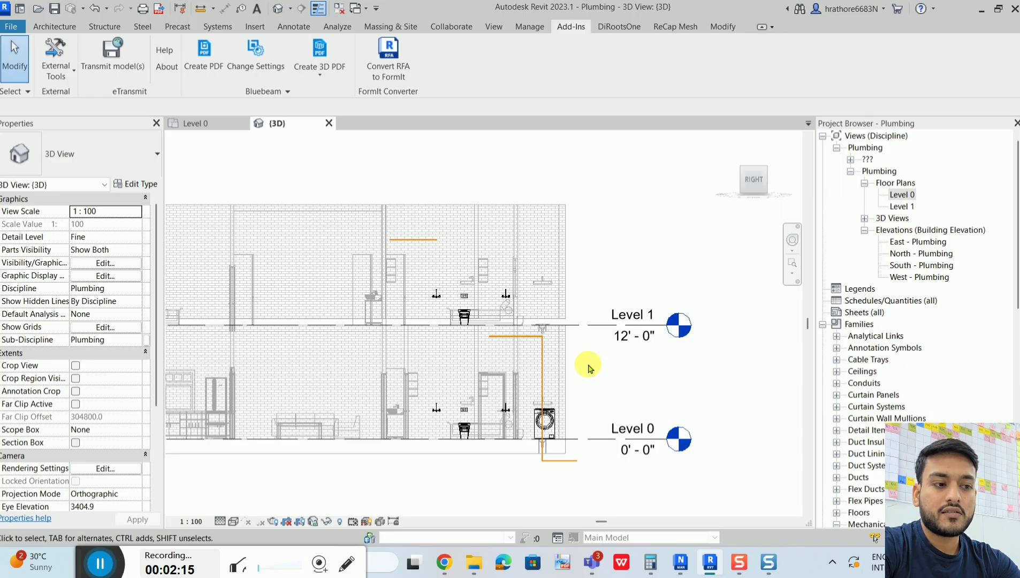
Select the Level 0 line, add Level 1, and reduce the selection to the Level 1 line
click(608, 447)
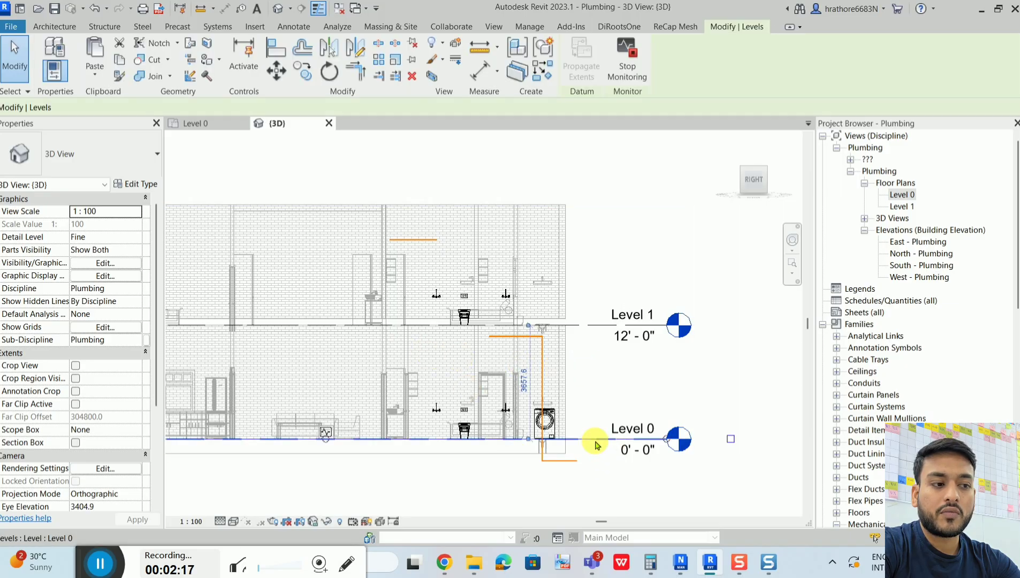
ctrl+click(594, 324)
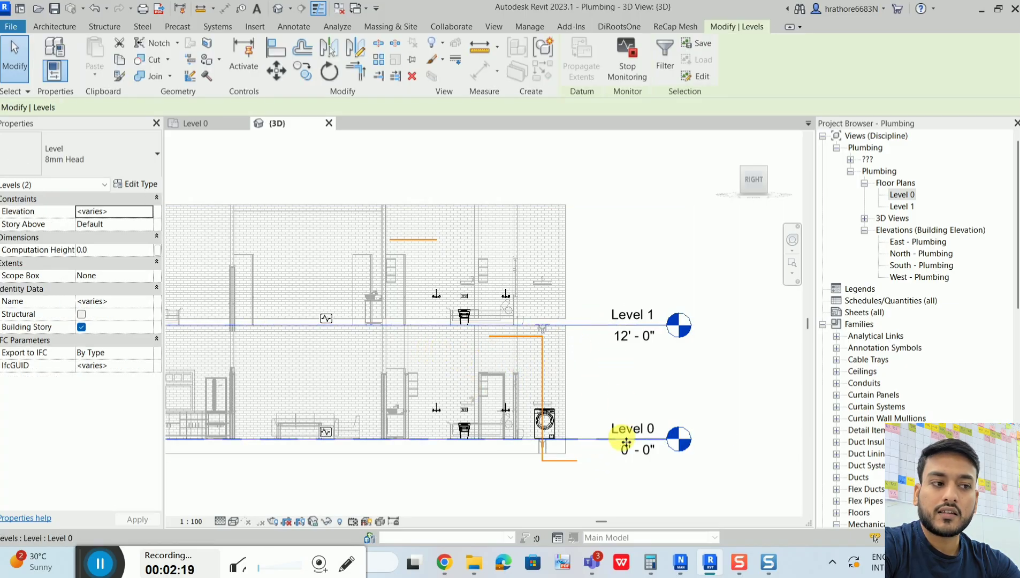
click(593, 324)
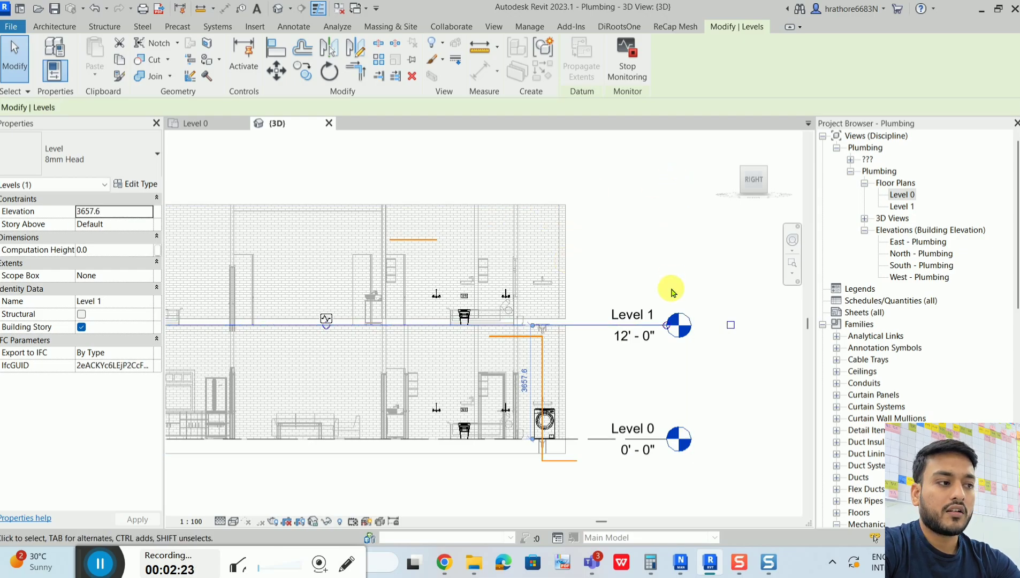
Open the Level 0 floor plan and go to the section view defined by the section line near grid 2
double_click(903, 194)
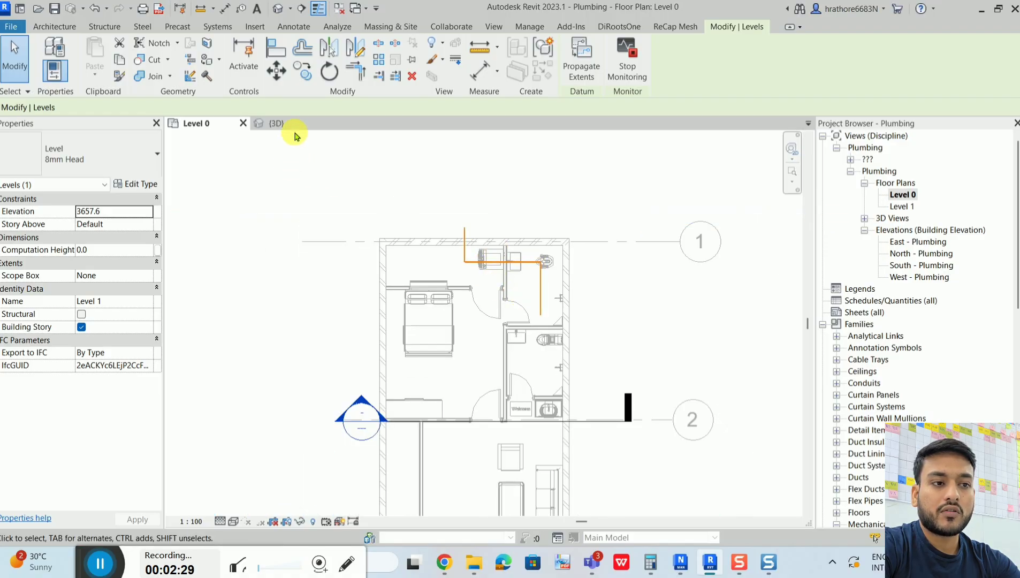
key(Escape)
right_click(492, 423)
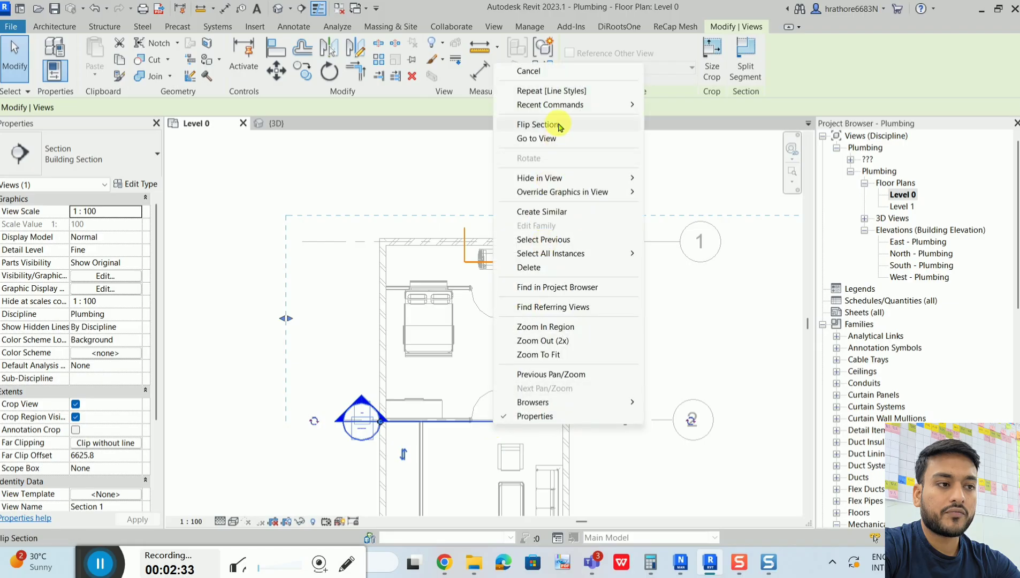
click(532, 138)
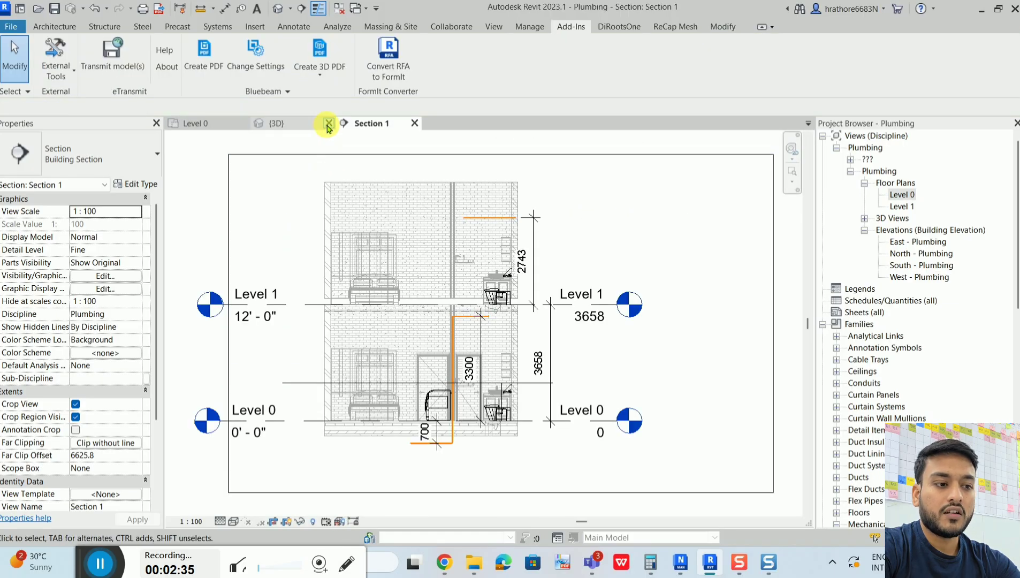
Close the 3D view and tile Section 1 side by side with the Level 0 floor plan
click(328, 124)
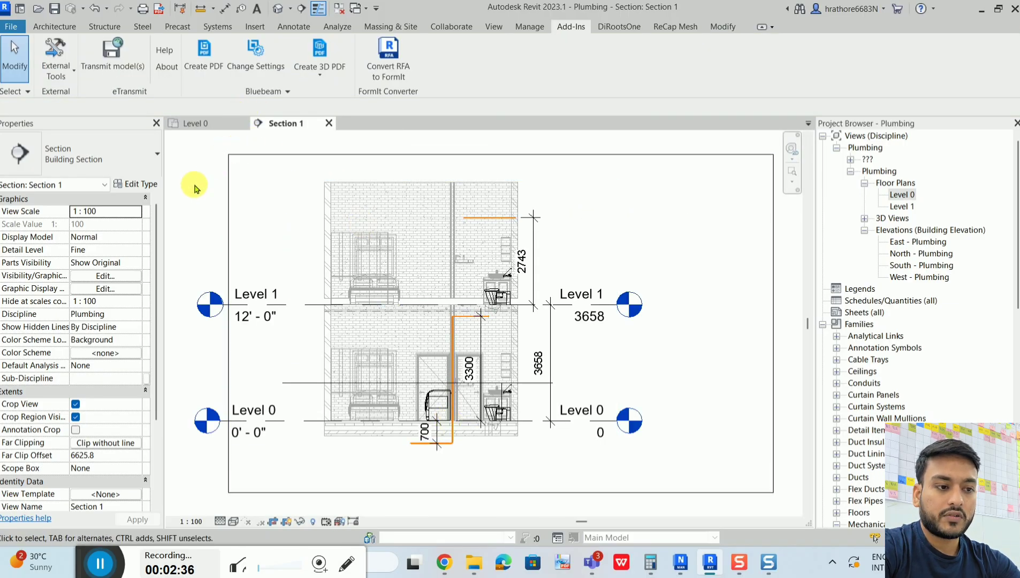
key(w)
key(t)
scroll(225, 267, down, 2)
scroll(611, 275, down, 3)
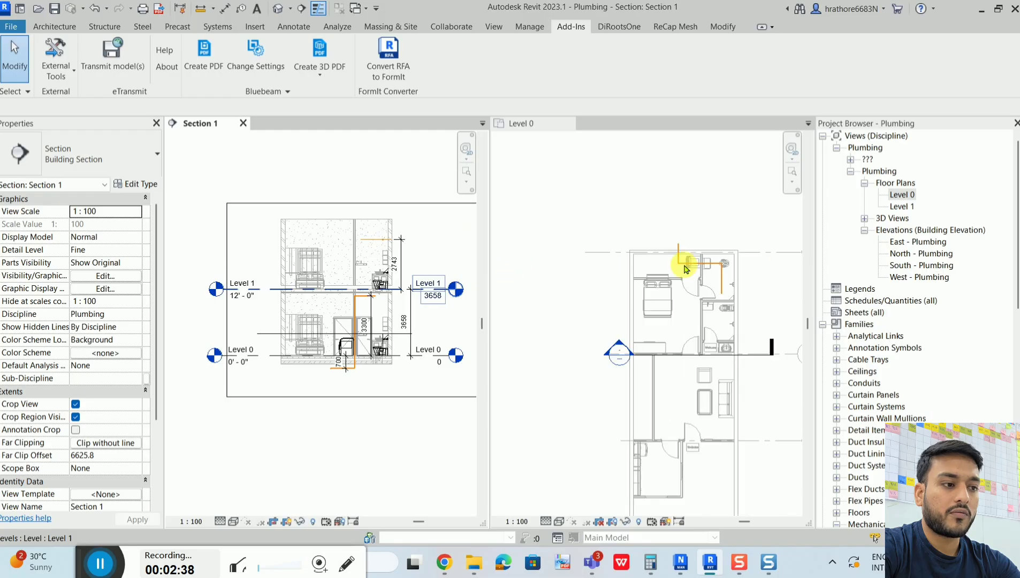
Select the pipe run in the Level 0 plan, locate the same pipes in Section 1, and clear the selection
click(573, 205)
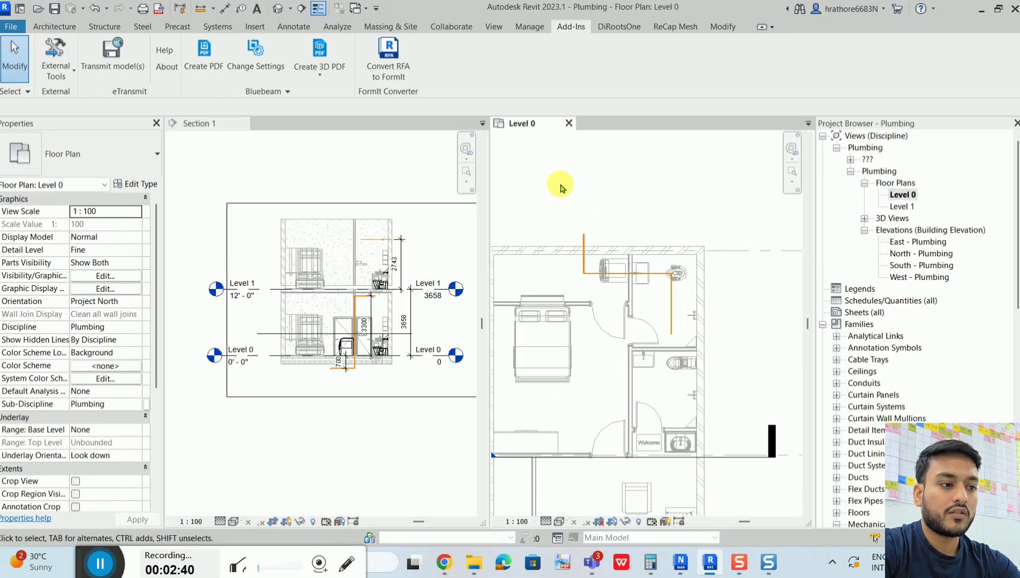
drag(560, 178, 700, 366)
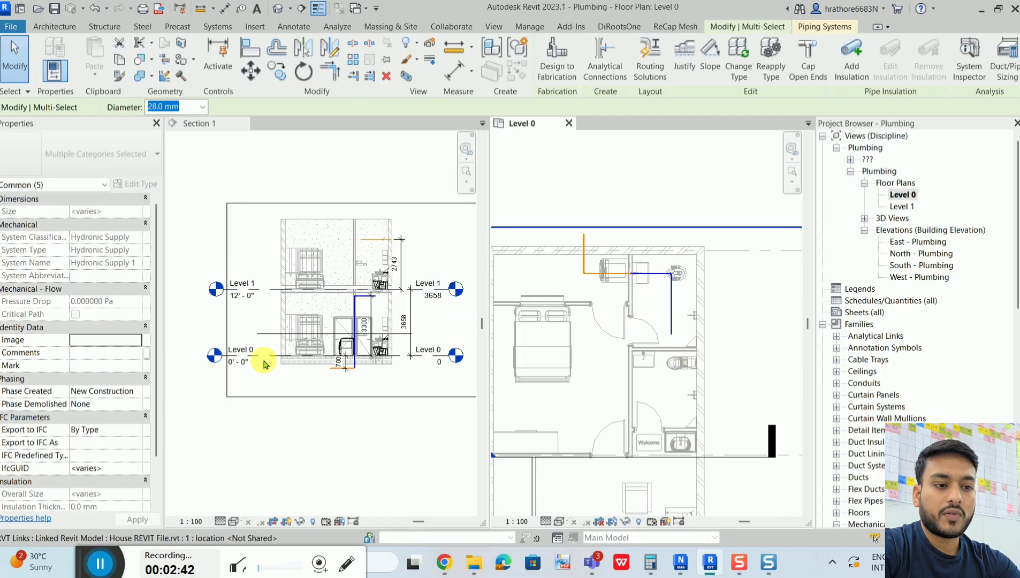
scroll(321, 356, up, 4)
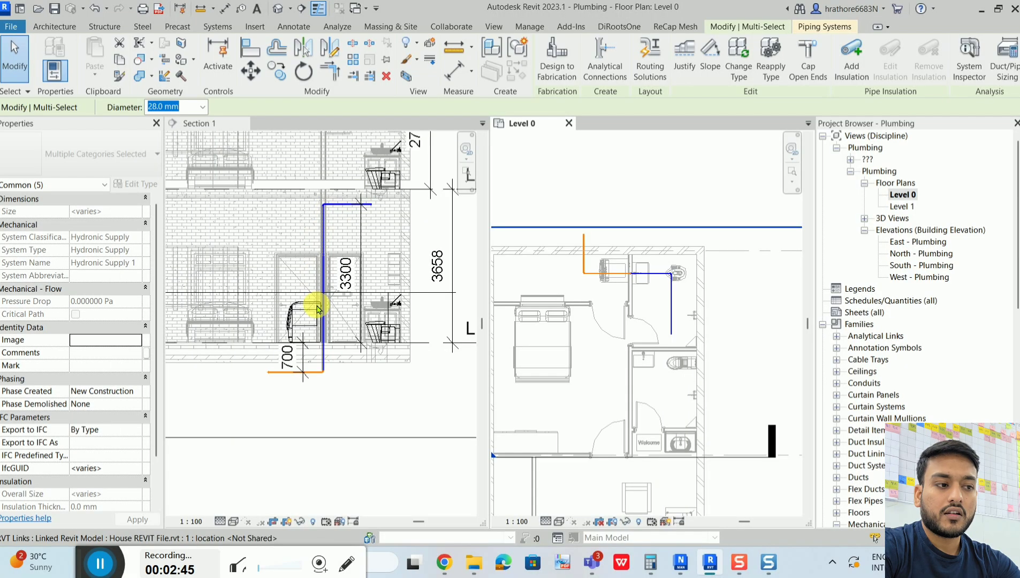
scroll(690, 205, down, 1)
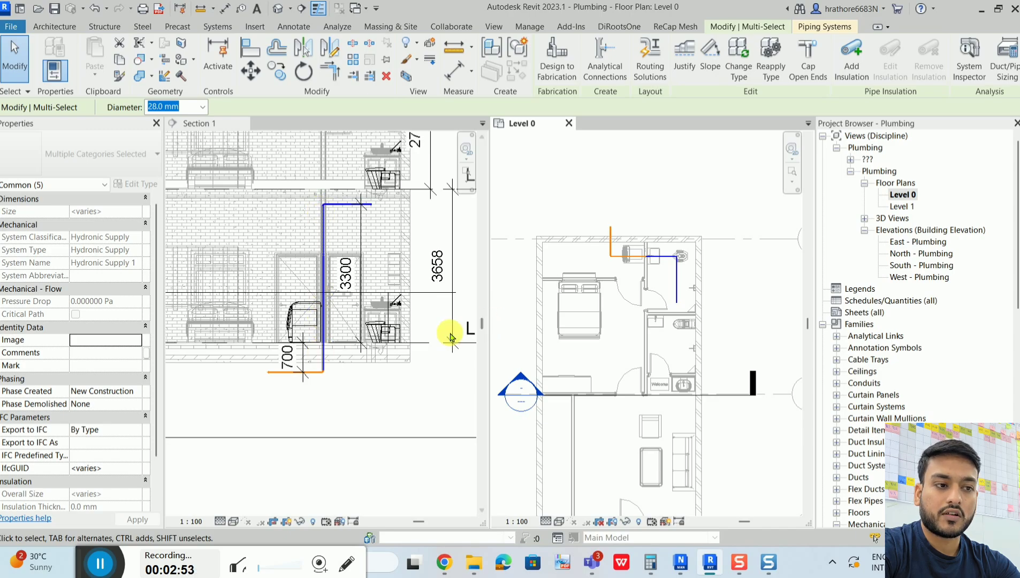
click(665, 177)
scroll(659, 181, down, 2)
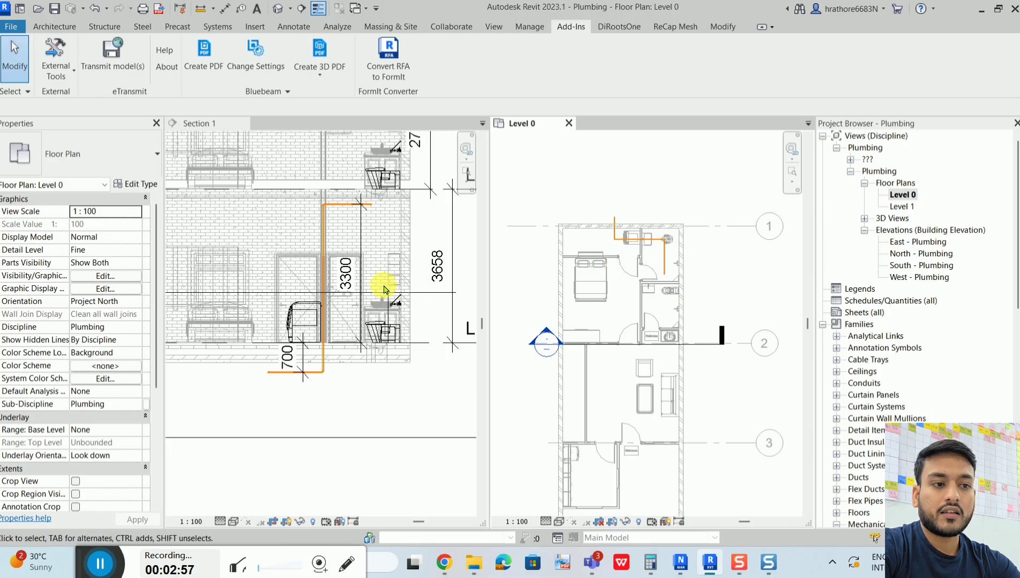
Compare the pipe runs between Section 1 and the Level 0 plan, and look through the section view's properties
scroll(332, 420, down, 2)
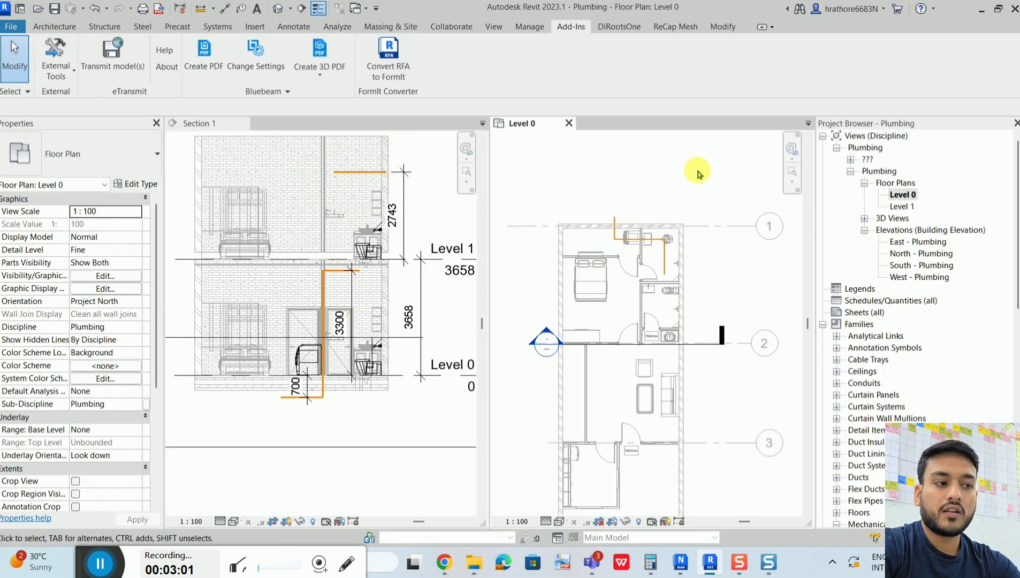
scroll(721, 302, up, 2)
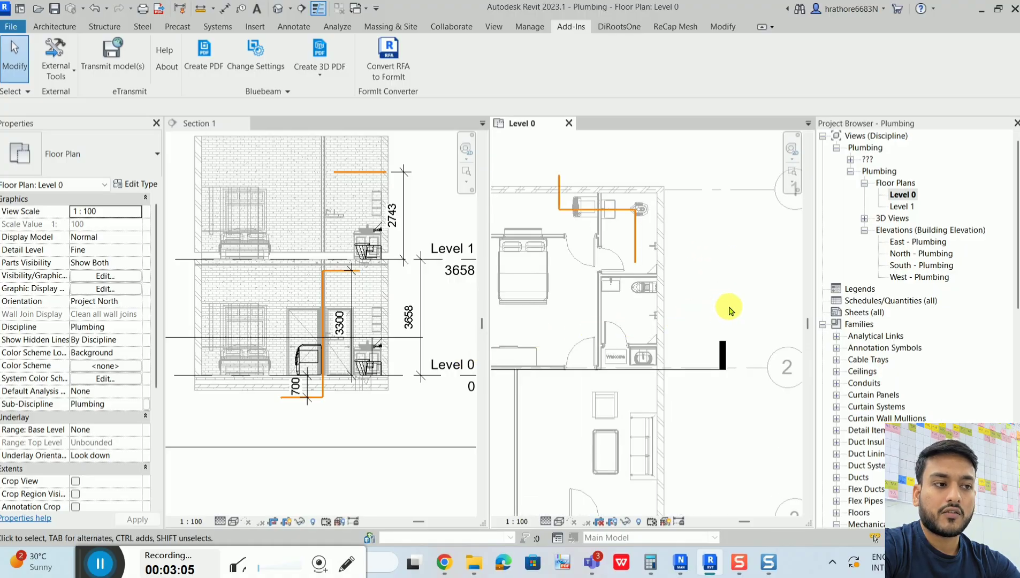
scroll(729, 309, down, 1)
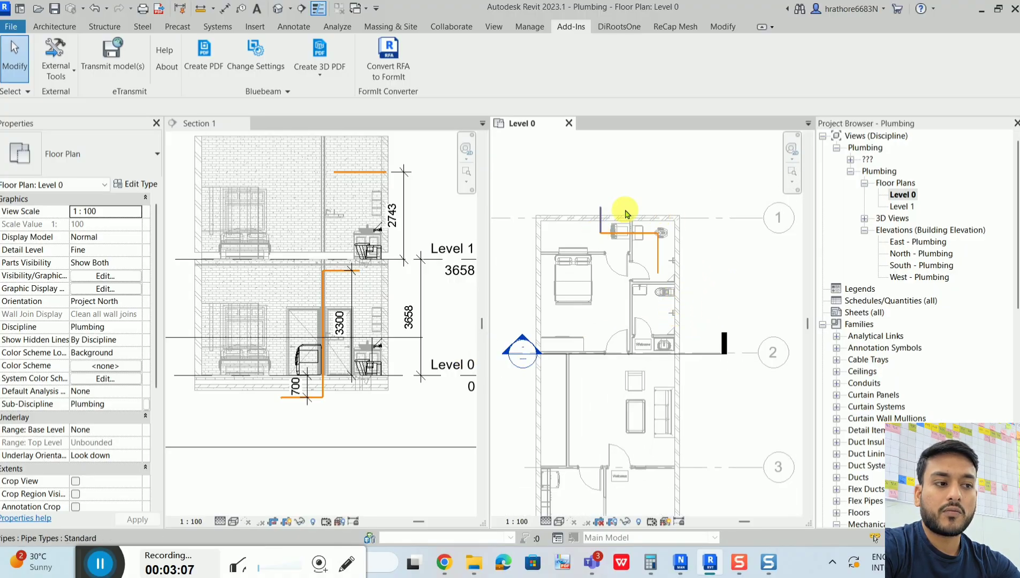
scroll(296, 428, down, 2)
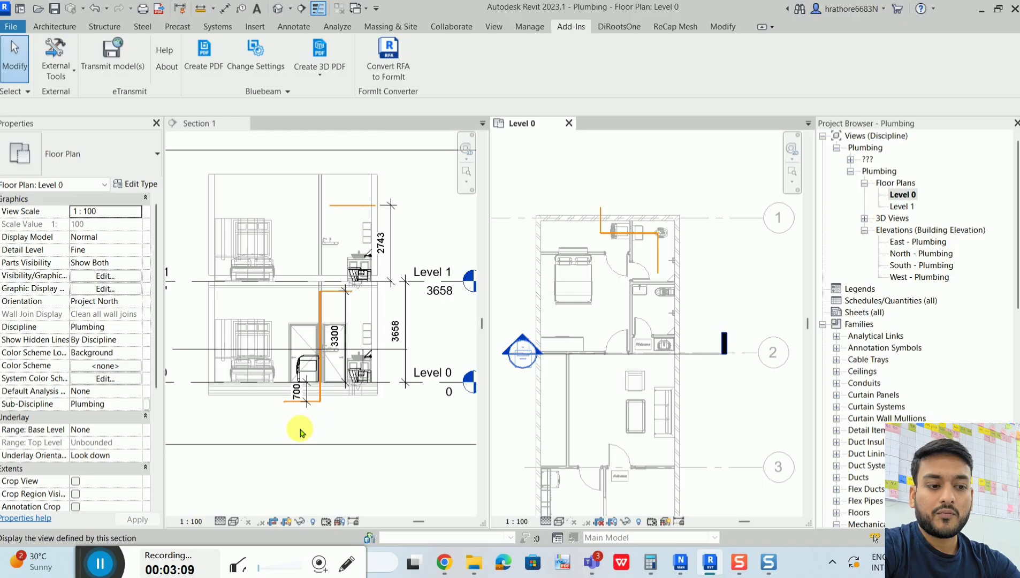
click(294, 478)
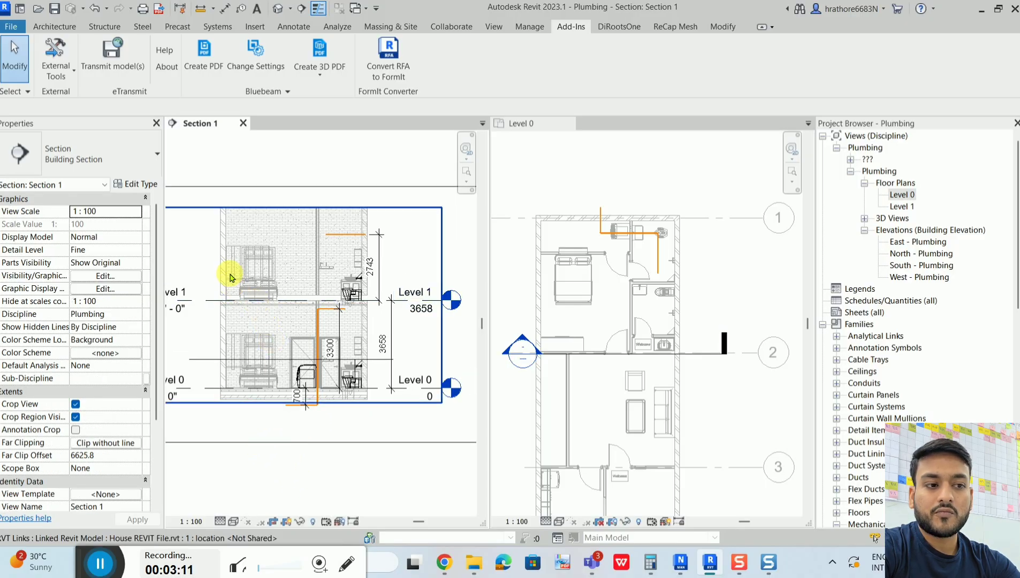
scroll(95, 450, down, 1)
scroll(95, 449, down, 2)
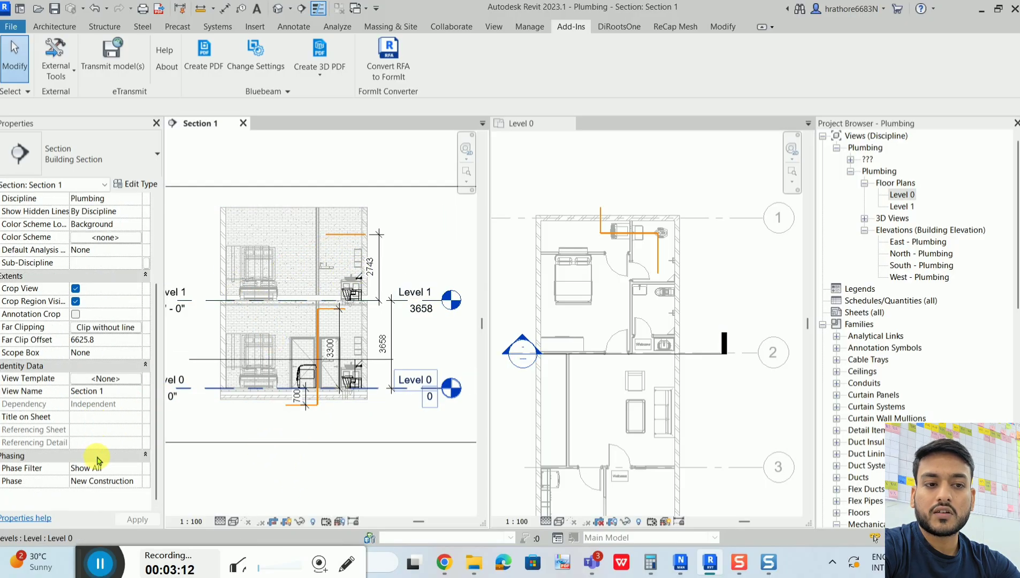
scroll(99, 284, up, 3)
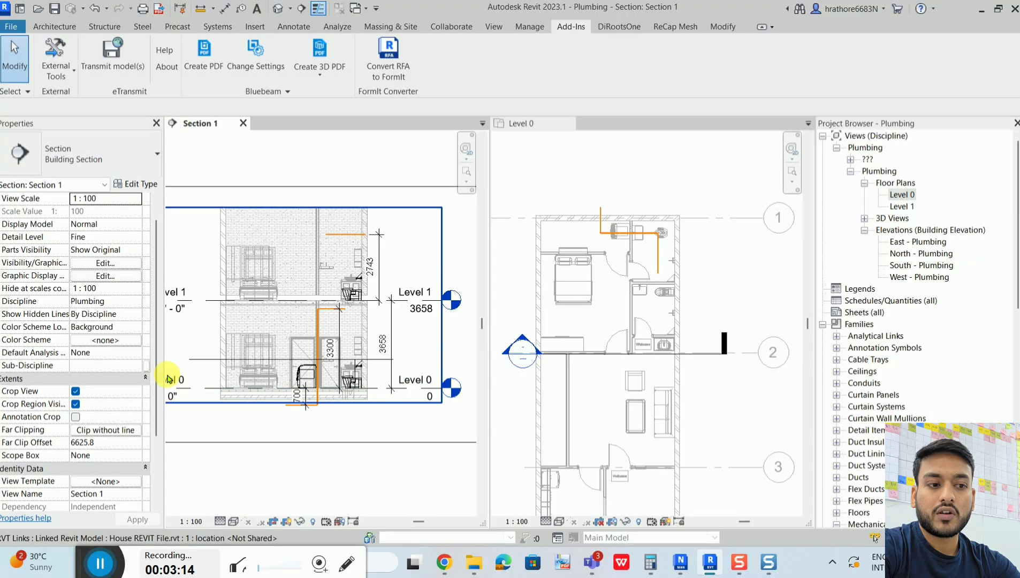
scroll(347, 351, down, 1)
scroll(348, 350, down, 2)
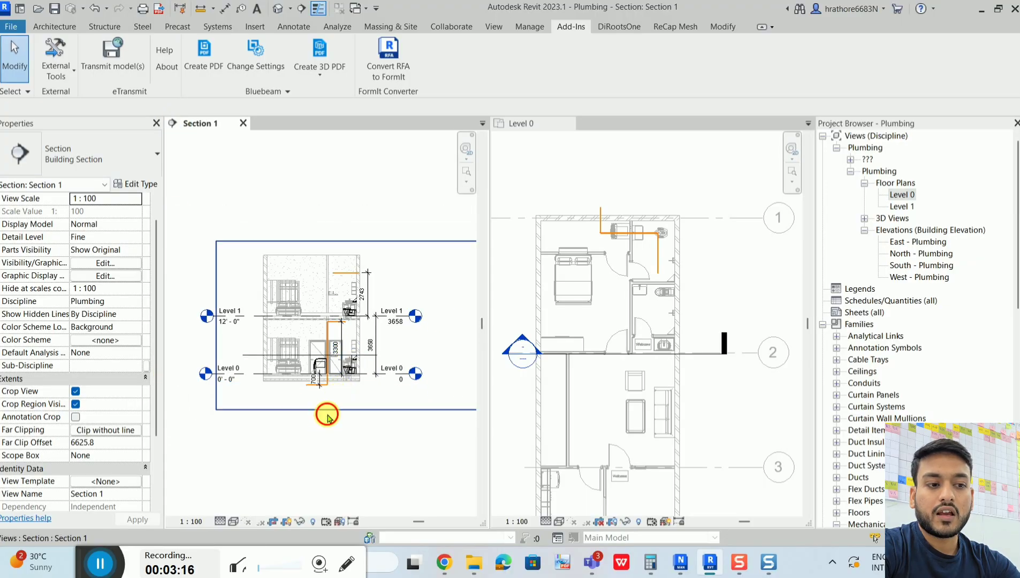
Select Section 1's crop boundary, extend its upper edge slightly upward, and clear the selection
click(288, 400)
scroll(329, 303, up, 2)
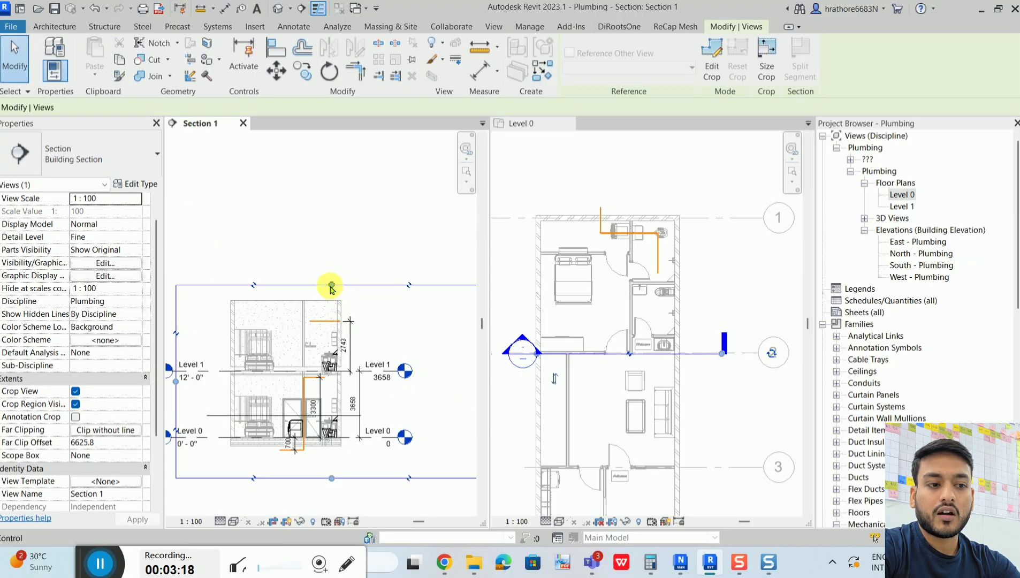
mouse_move(331, 286)
mouse_down()
mouse_move(332, 364)
mouse_move(332, 264)
mouse_move(336, 420)
mouse_move(325, 268)
mouse_up()
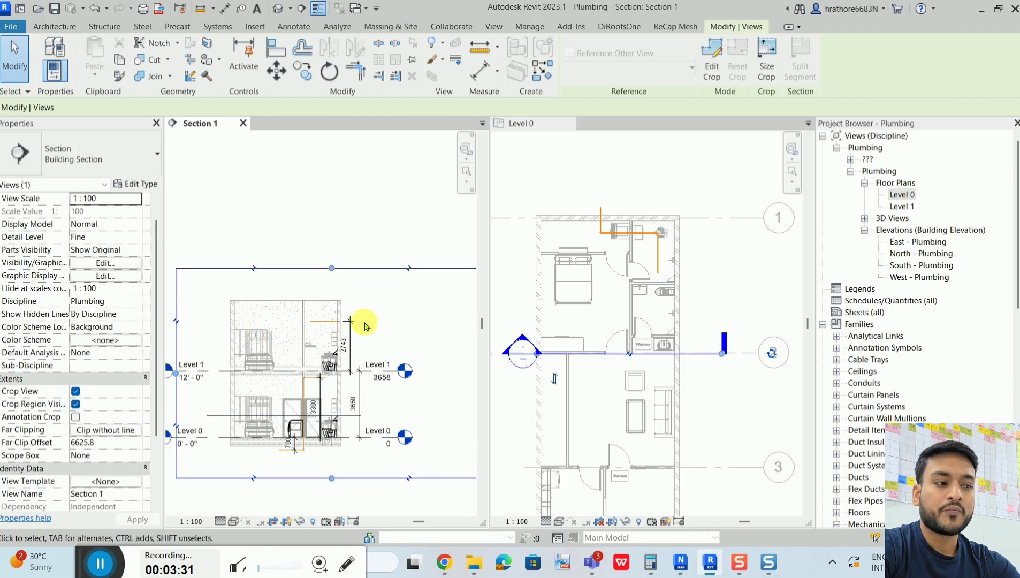
click(644, 198)
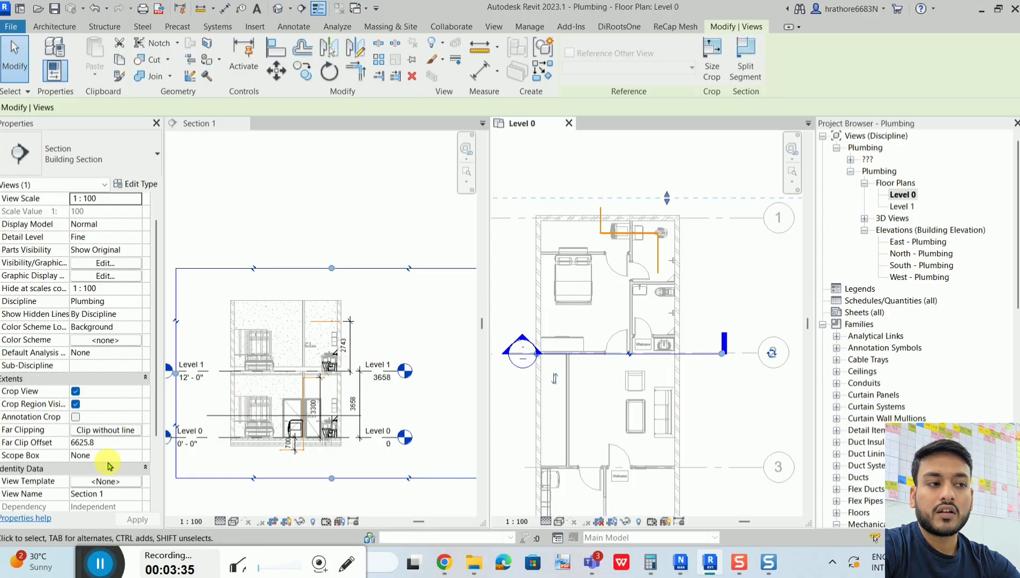
click(559, 156)
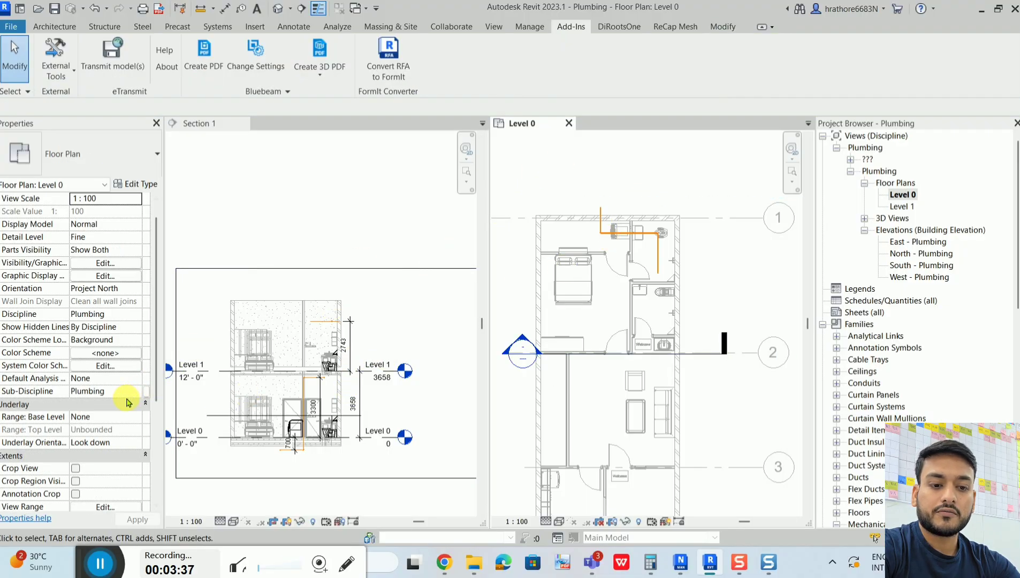
Open the Level 0 floor plan's View Range settings and move the dialog clear of the section's dimensions
scroll(128, 404, down, 3)
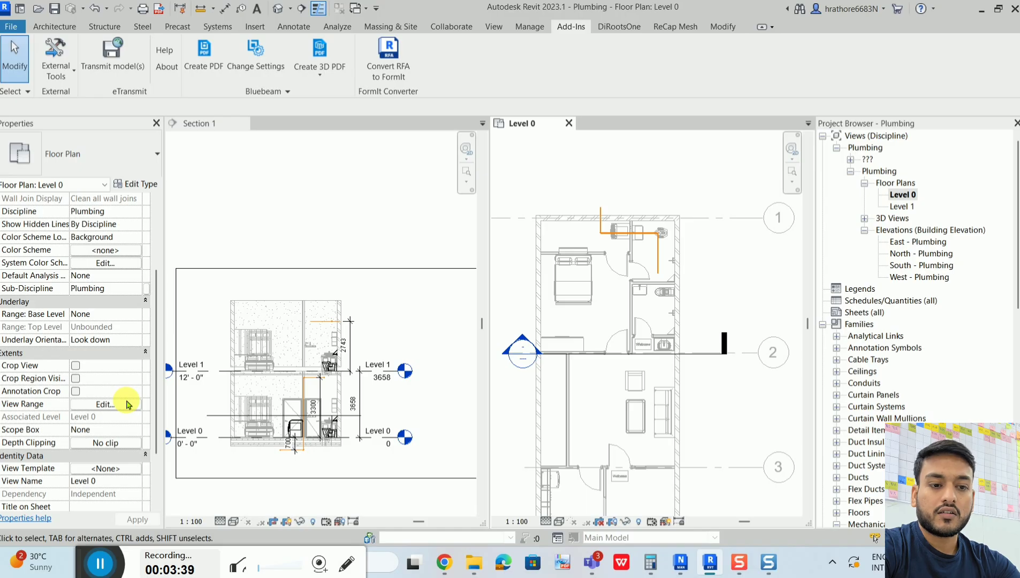
scroll(288, 476, up, 2)
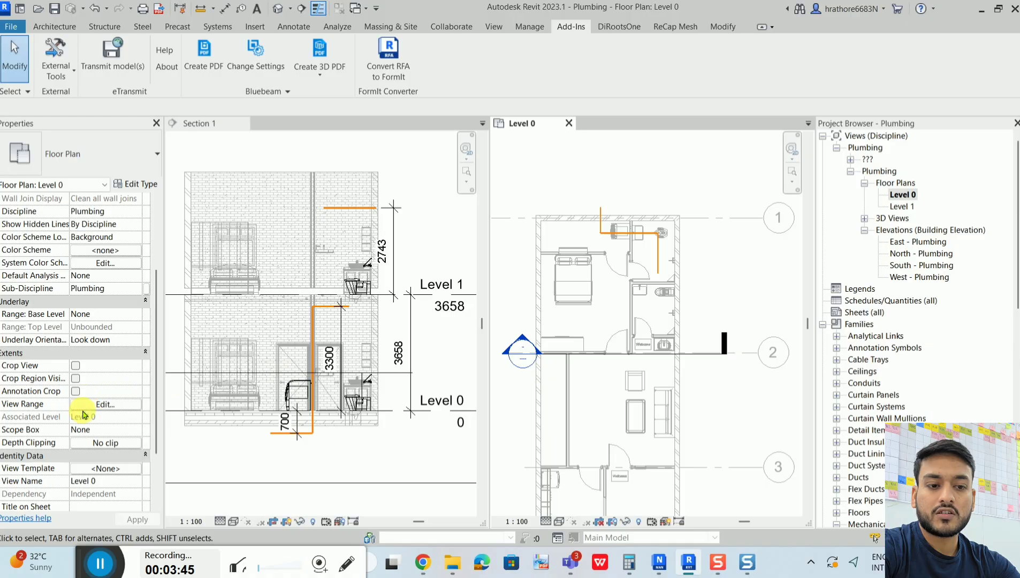
click(102, 404)
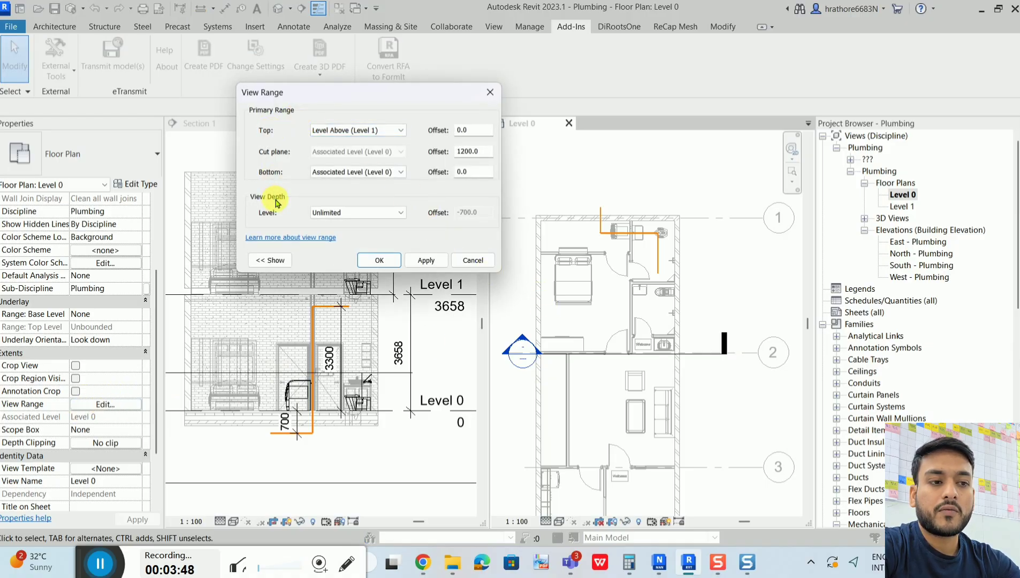
drag(391, 94, 509, 14)
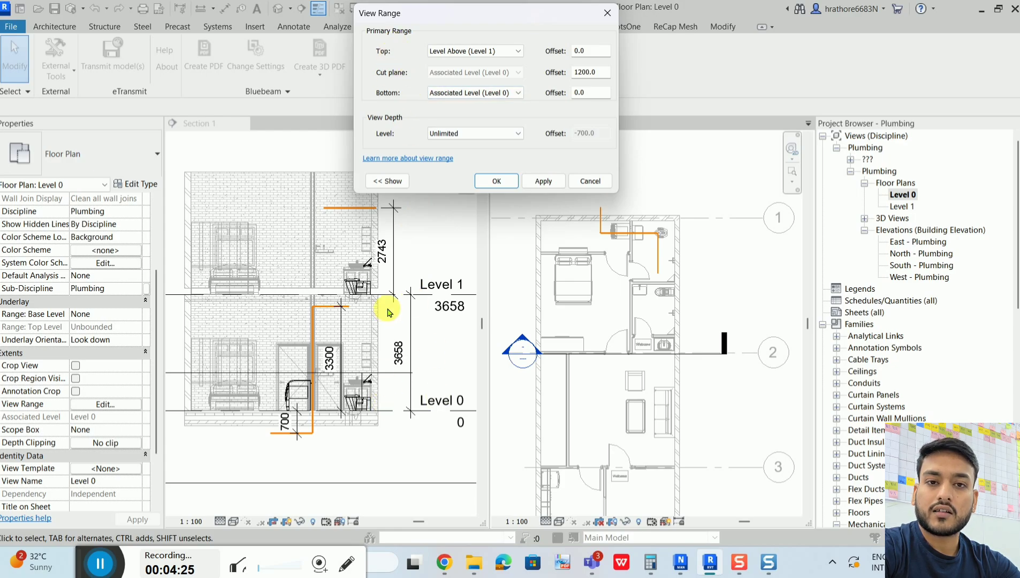
Review the Top level choice and its offset in the Level 0 view range against the section
click(481, 52)
click(483, 52)
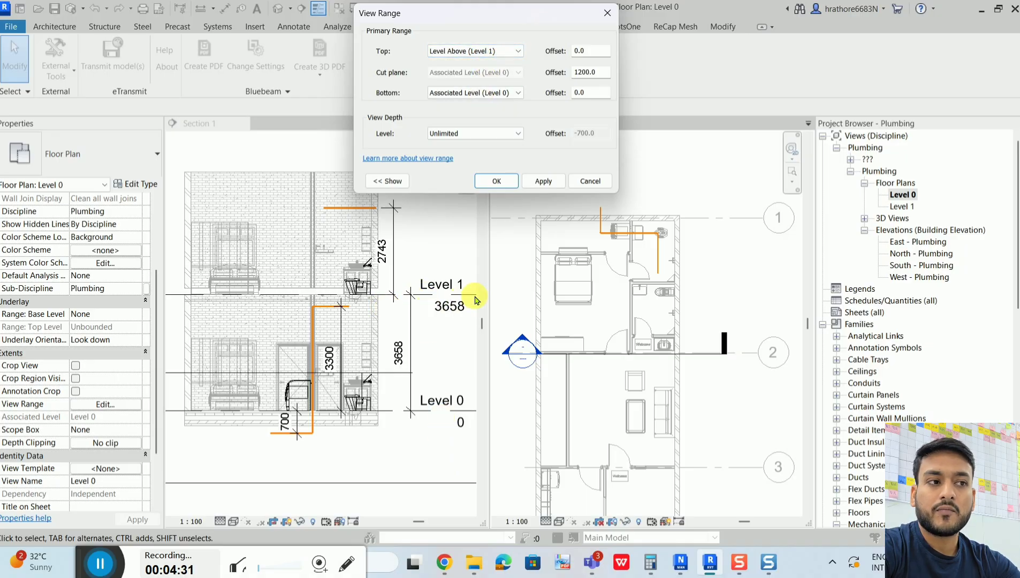
click(501, 54)
click(501, 54)
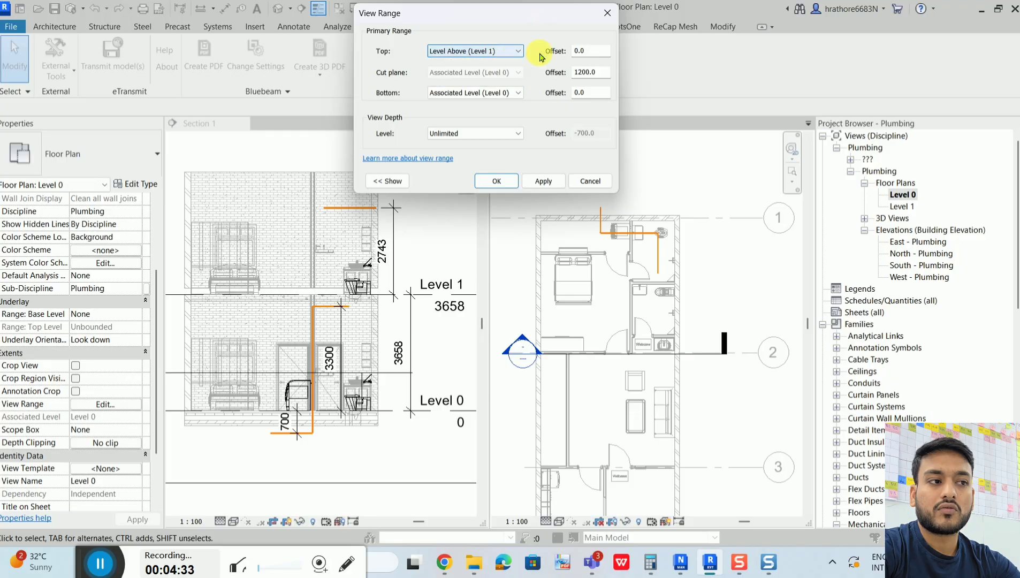
drag(609, 59, 569, 58)
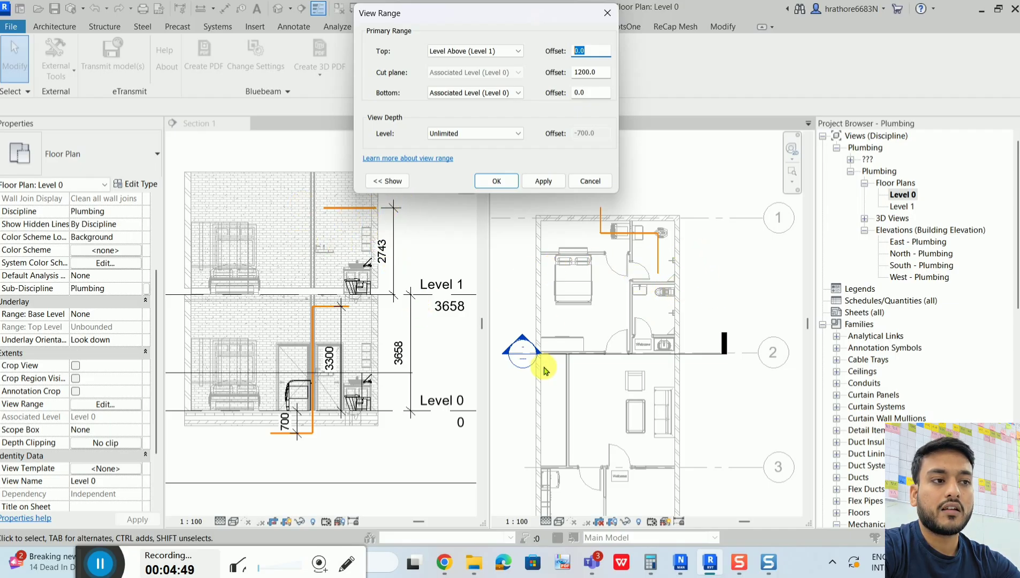
Set the Top of the Level 0 view range to Unlimited and accept the change
click(505, 52)
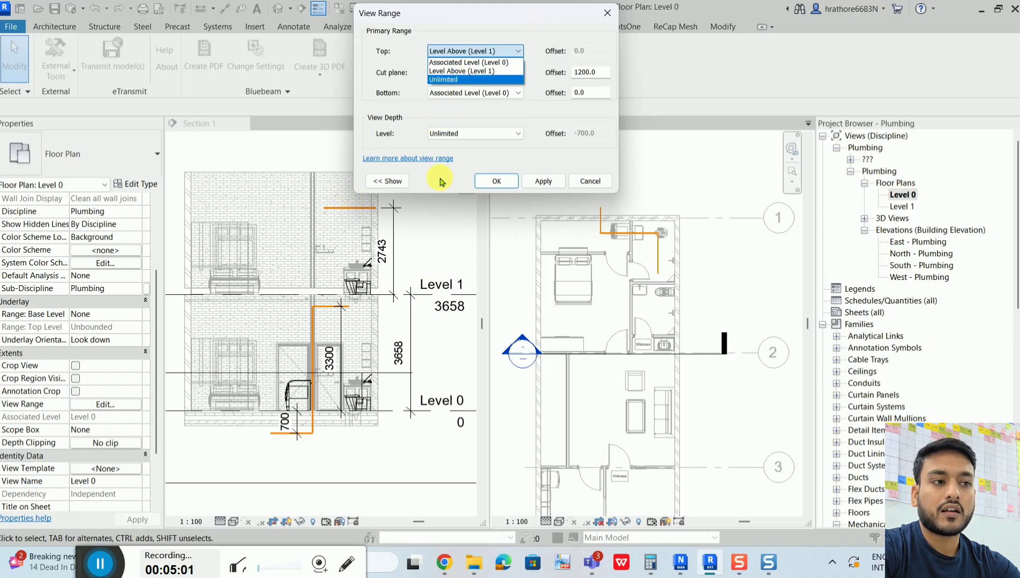
click(470, 80)
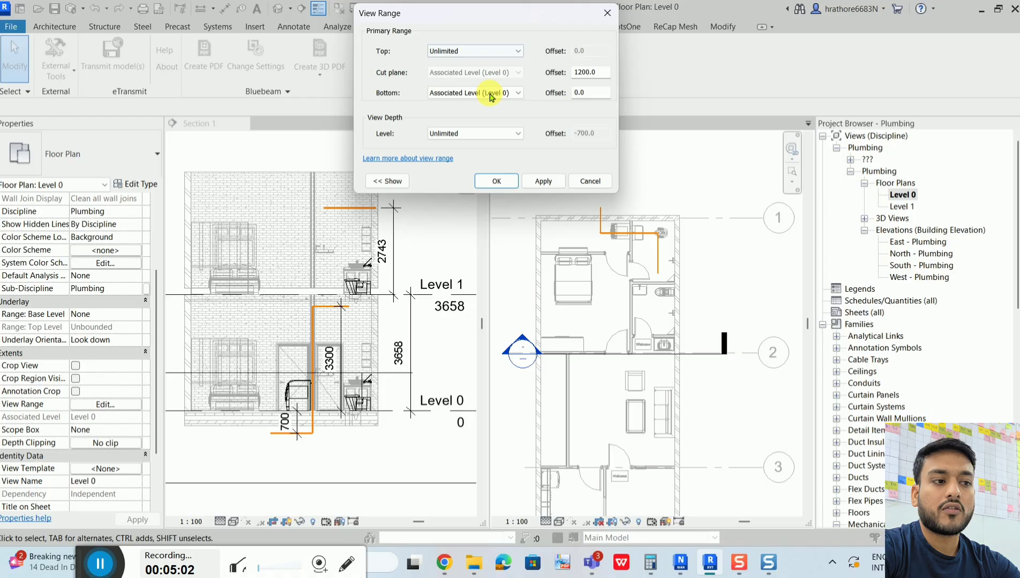
click(495, 182)
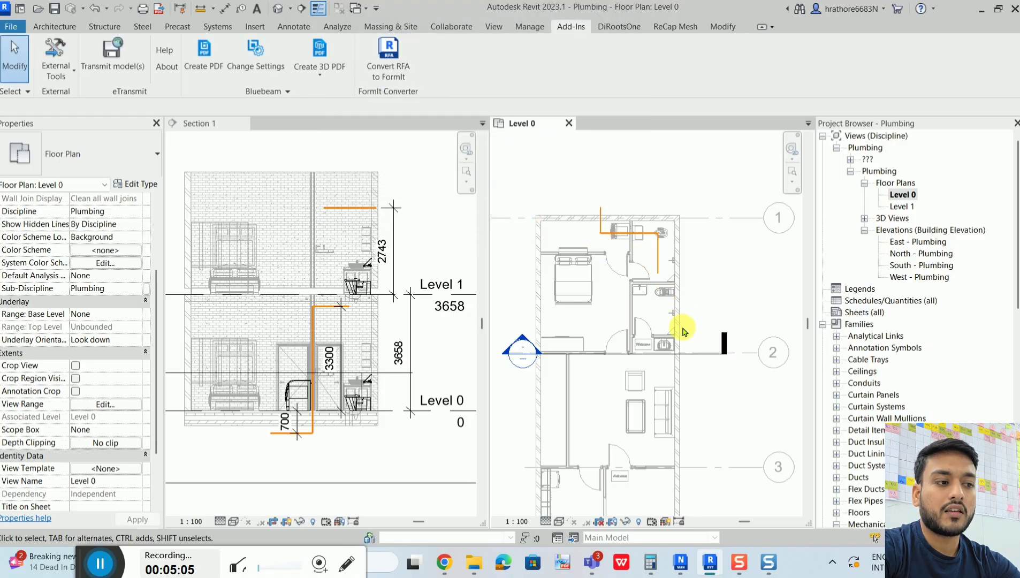
Set the Top of the Level 0 view range to Level Above (Level 1) with a 2800 offset and accept
scroll(670, 346, up, 2)
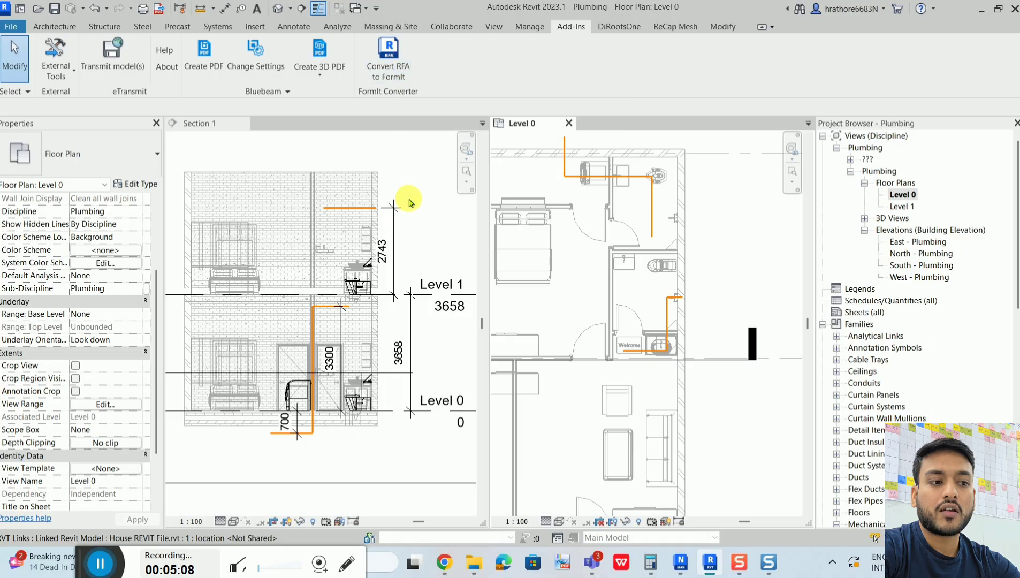
scroll(396, 267, down, 3)
scroll(354, 321, up, 3)
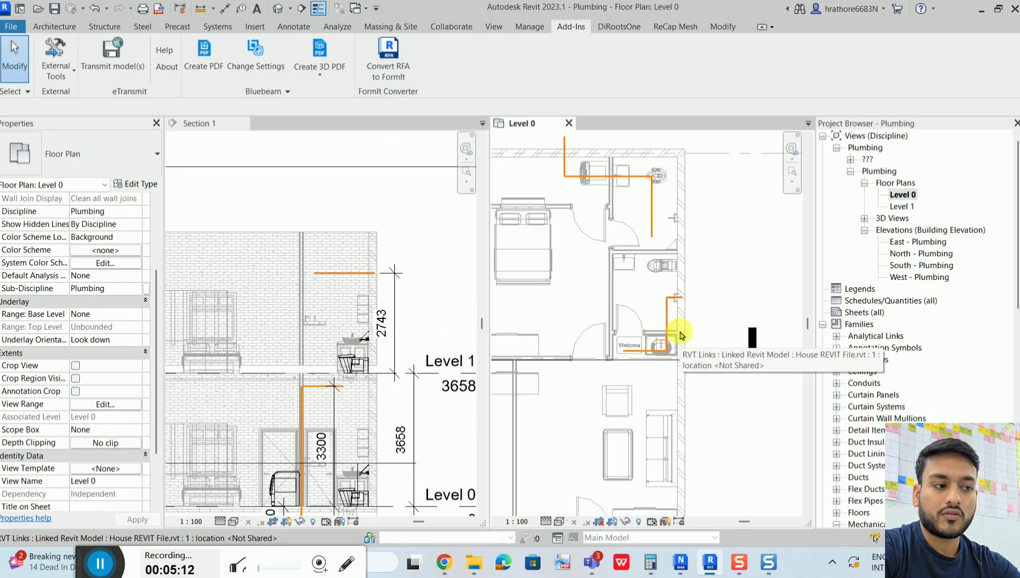
click(125, 404)
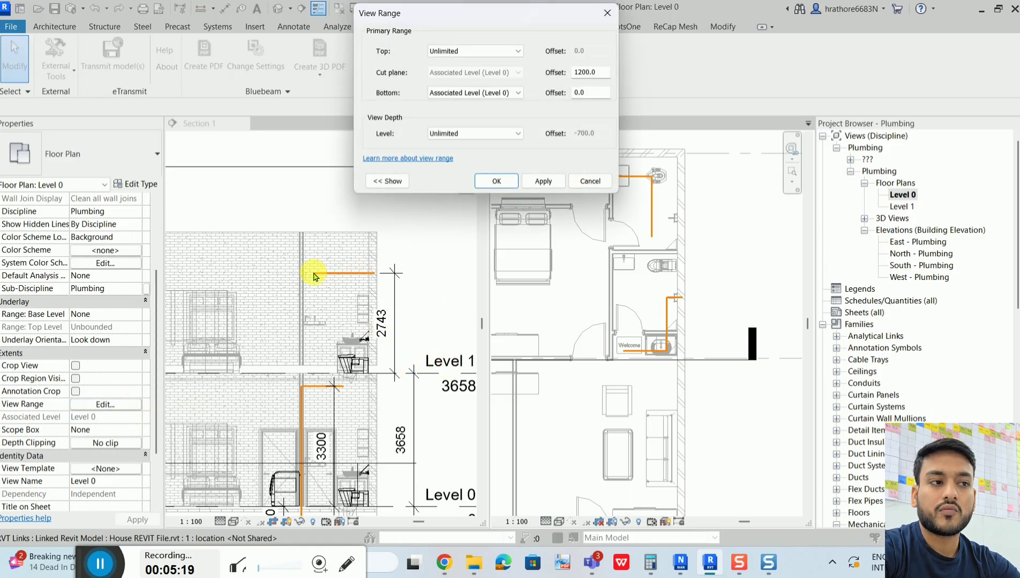
click(503, 51)
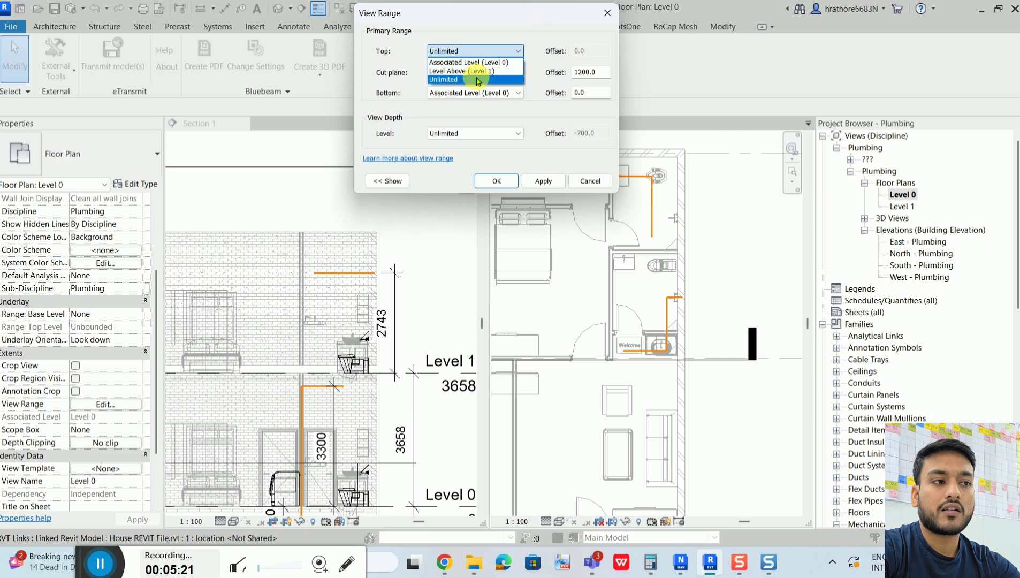
click(483, 71)
double_click(598, 51)
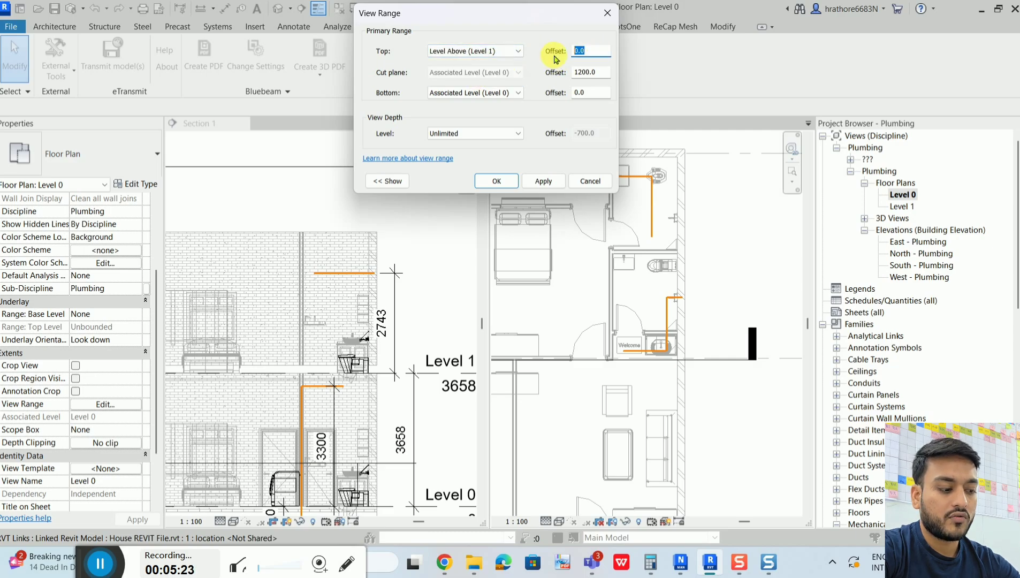
click(497, 181)
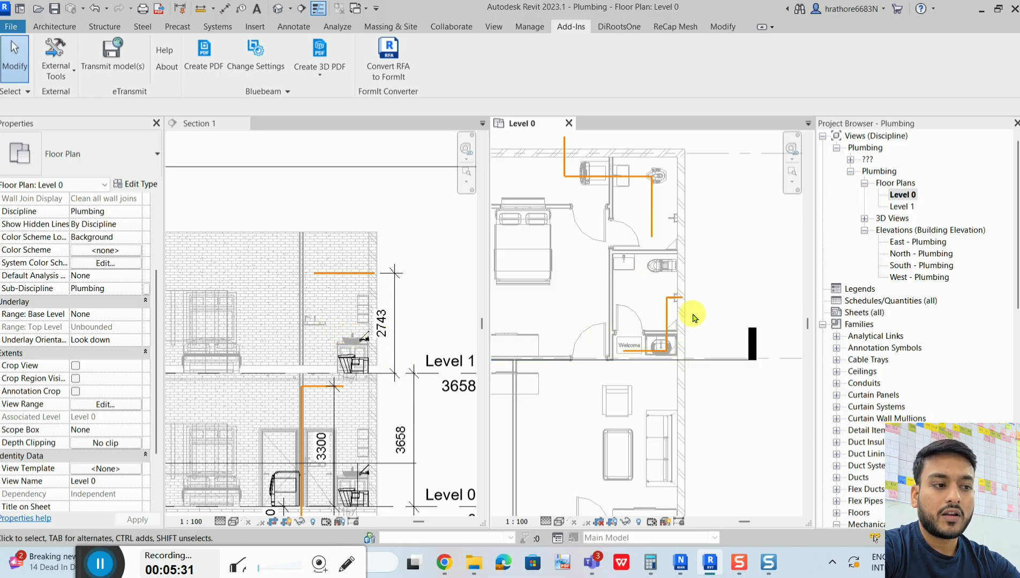
Set the Top offset of the Level 0 view range to 0.0 and accept the change
scroll(691, 318, down, 2)
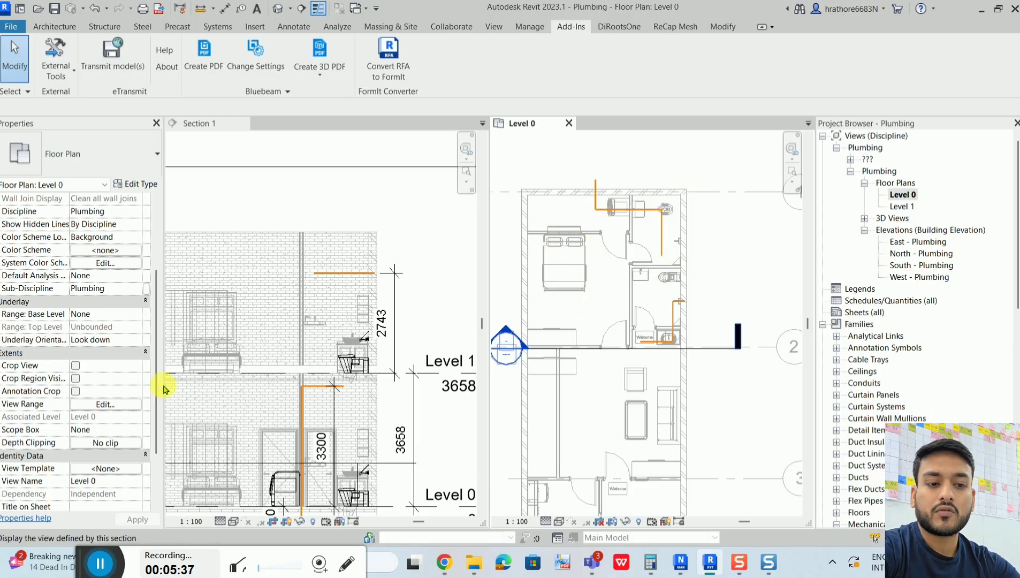
click(106, 404)
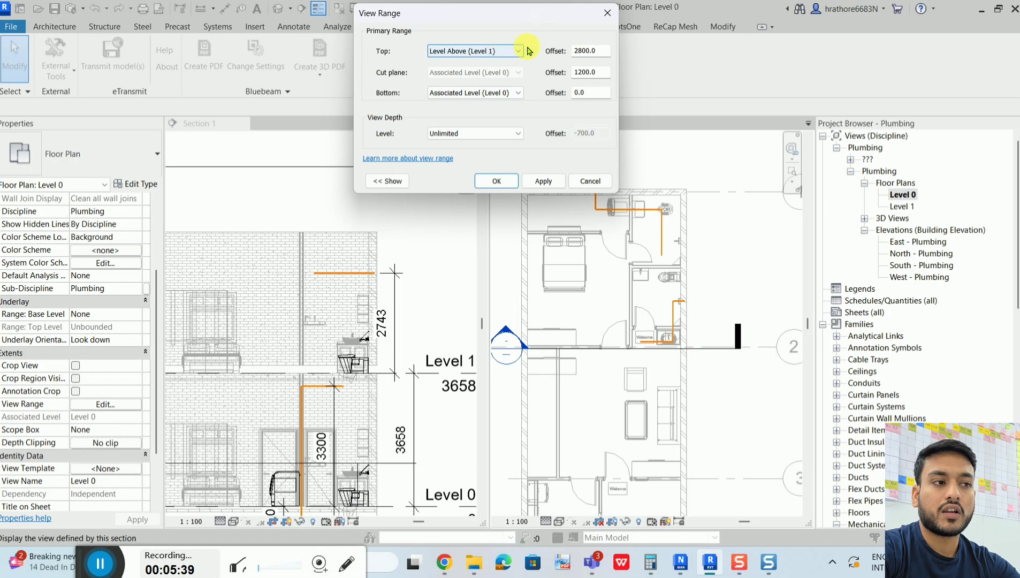
drag(594, 51, 556, 61)
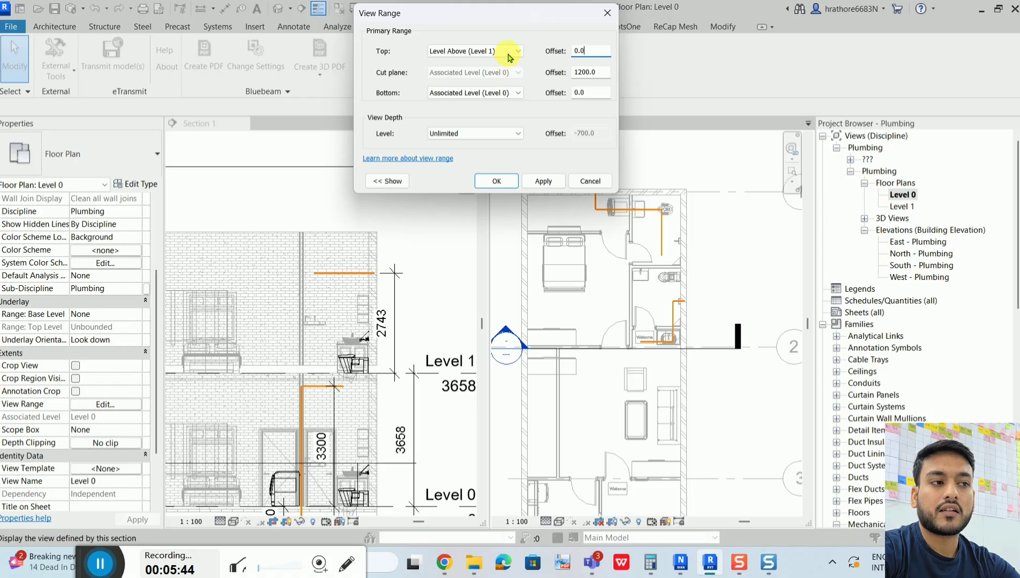
click(495, 191)
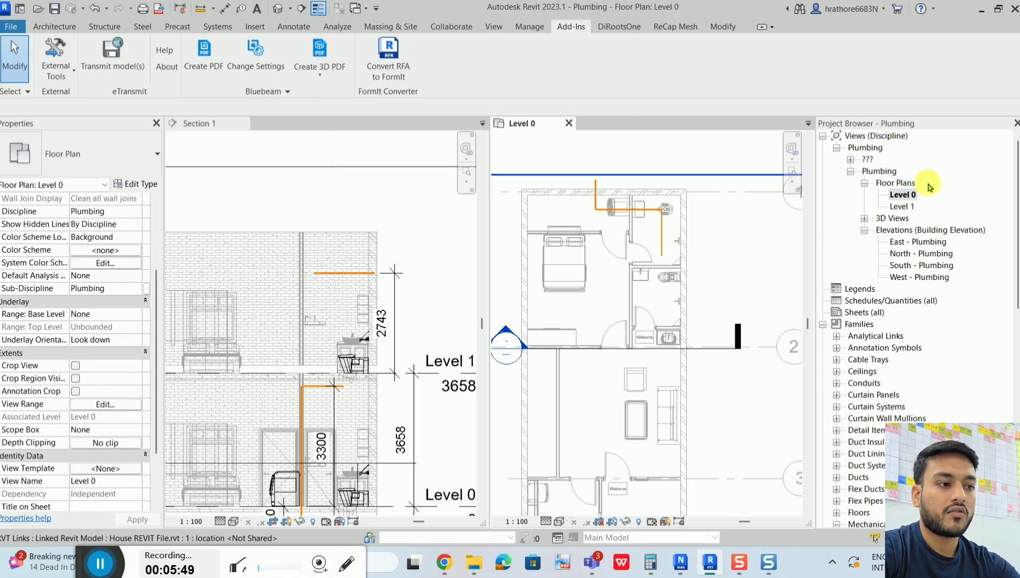
Open the Level 1 floor plan, compare its pipes with the Level 0 plan, and close the Level 1 view
double_click(902, 206)
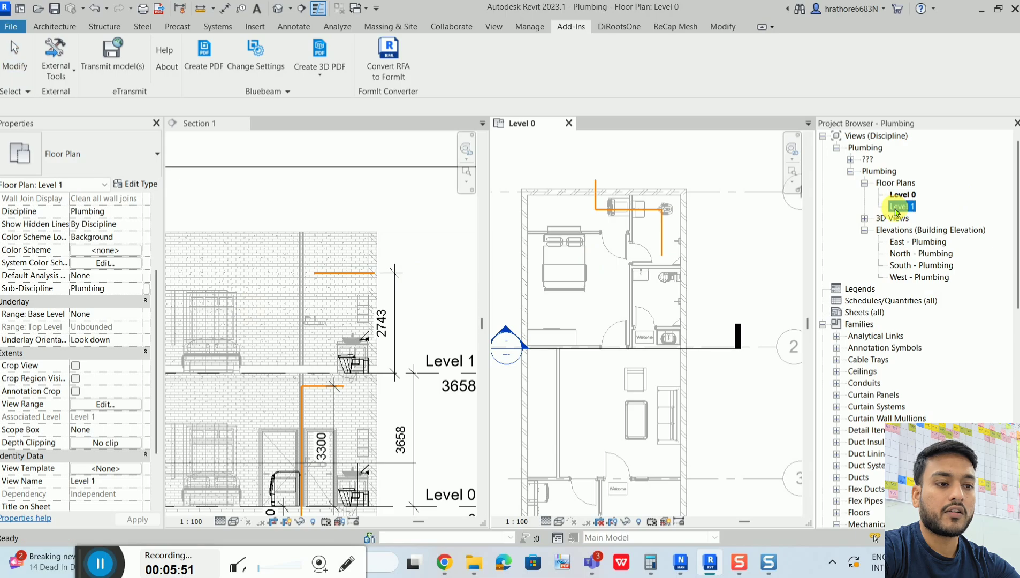
scroll(364, 252, down, 2)
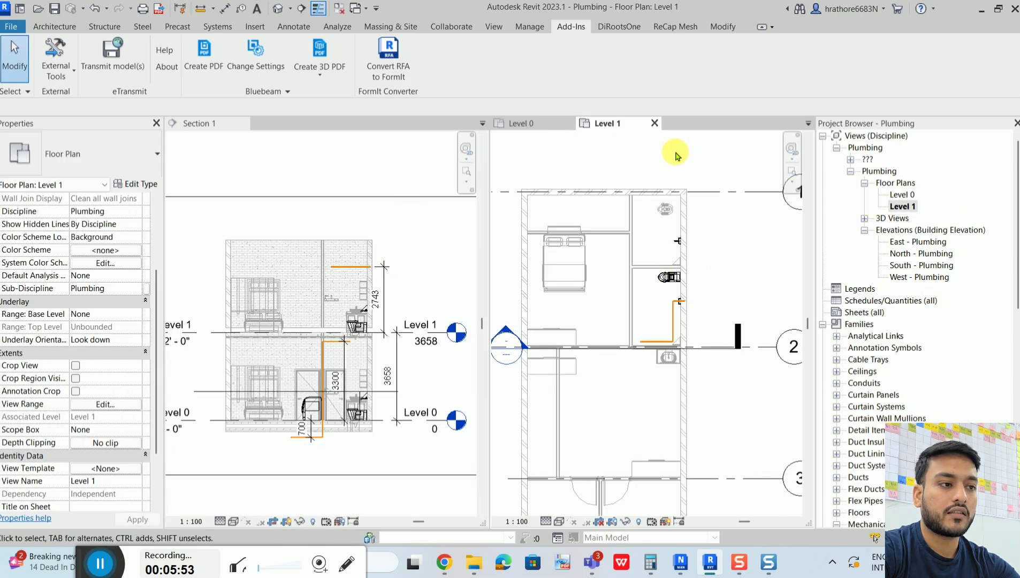
scroll(670, 339, up, 4)
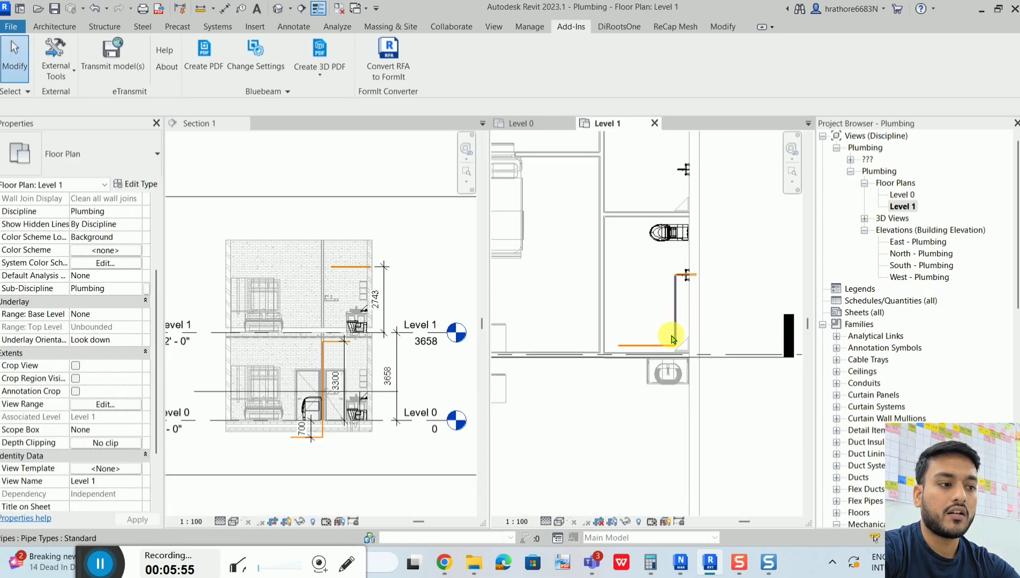
scroll(677, 320, down, 2)
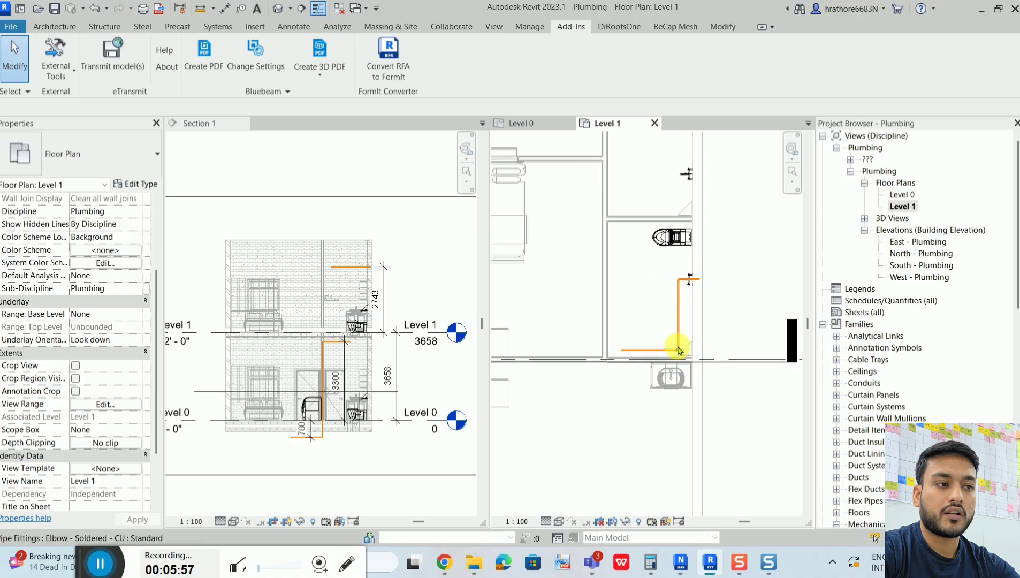
click(549, 121)
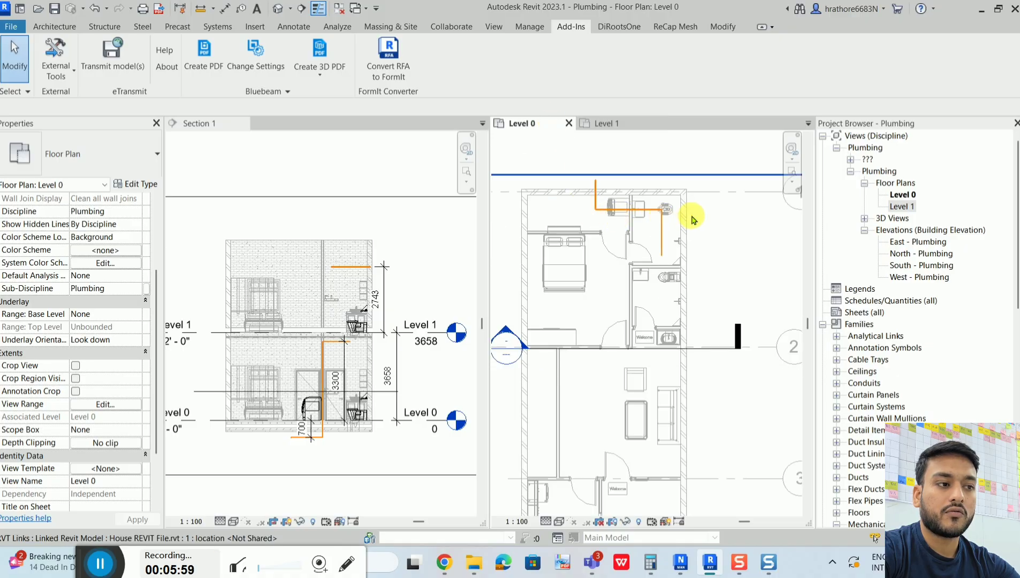
click(606, 125)
scroll(614, 193, up, 2)
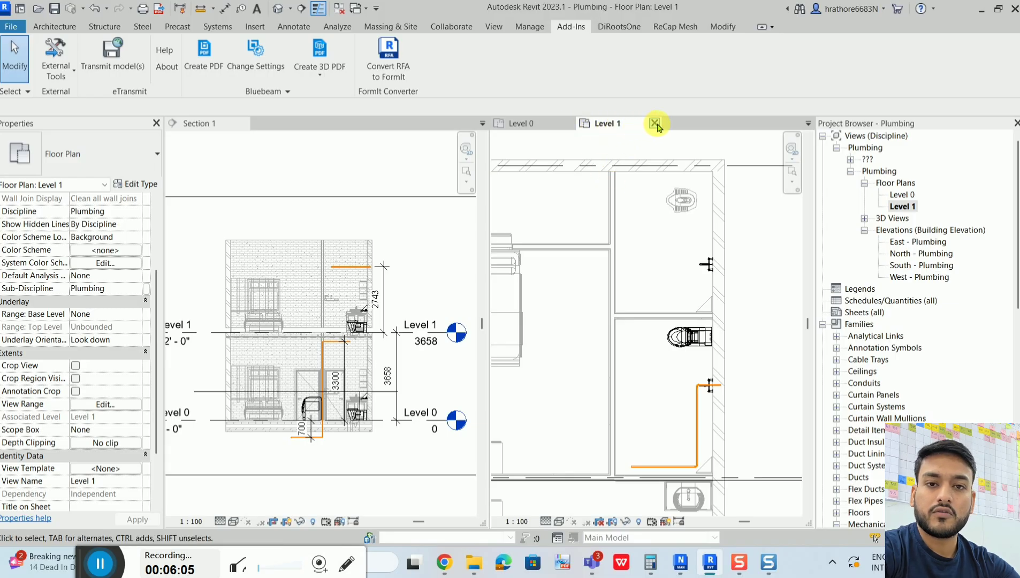
click(655, 124)
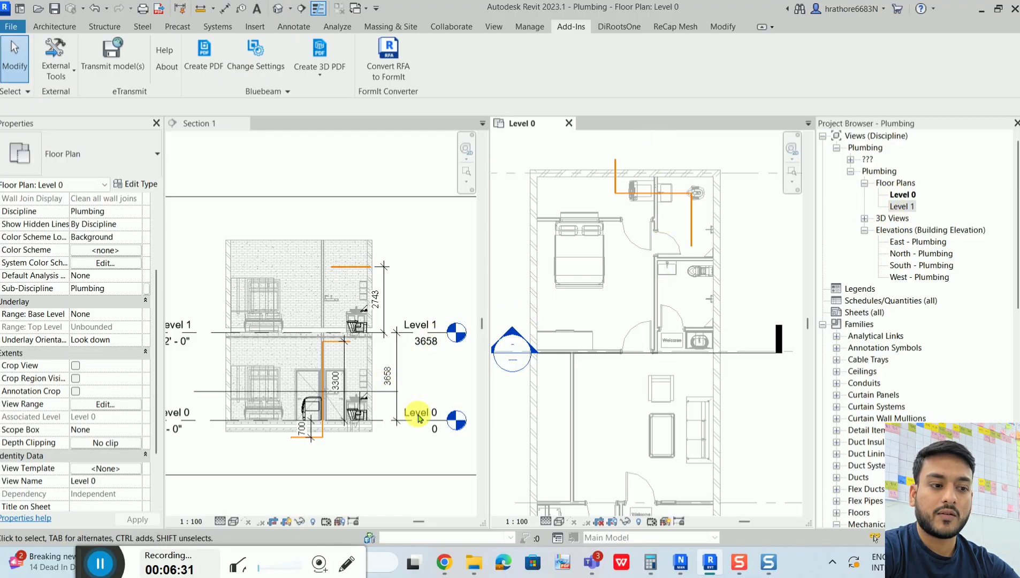
Review the View Depth setting in the Level 0 view range with the dialog moved clear of the plan, and close it
scroll(417, 415, up, 2)
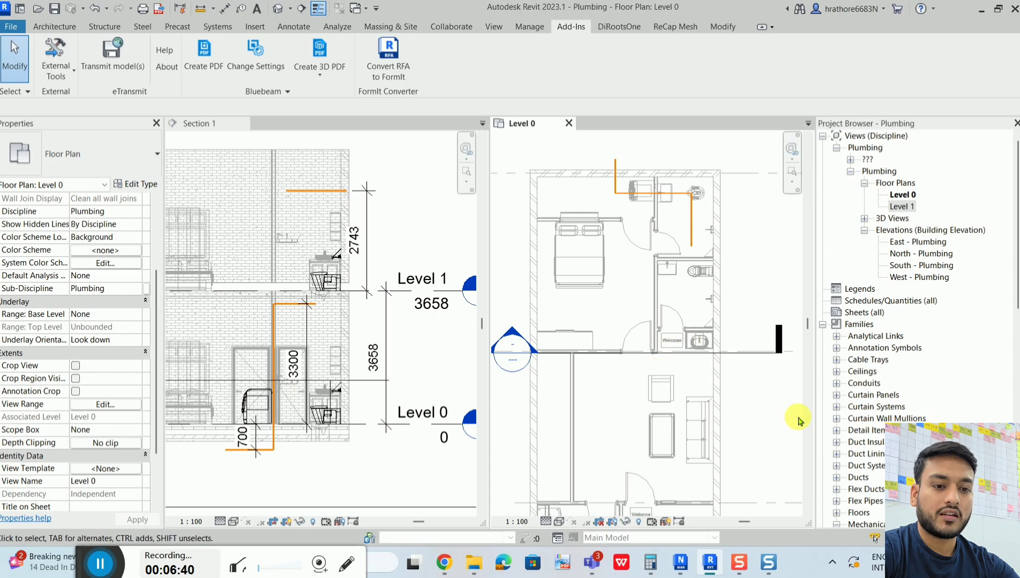
click(120, 407)
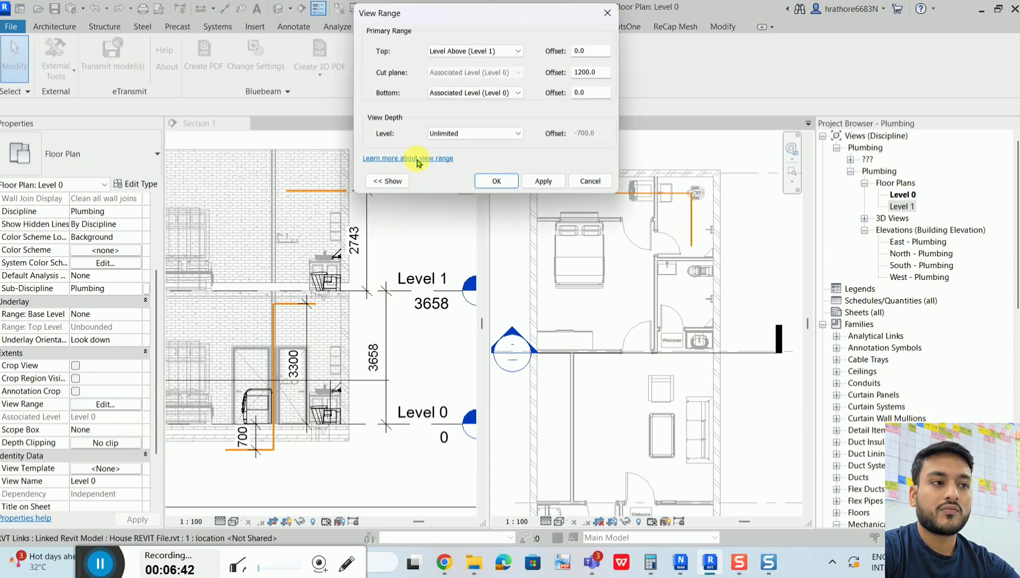
drag(521, 15, 355, 89)
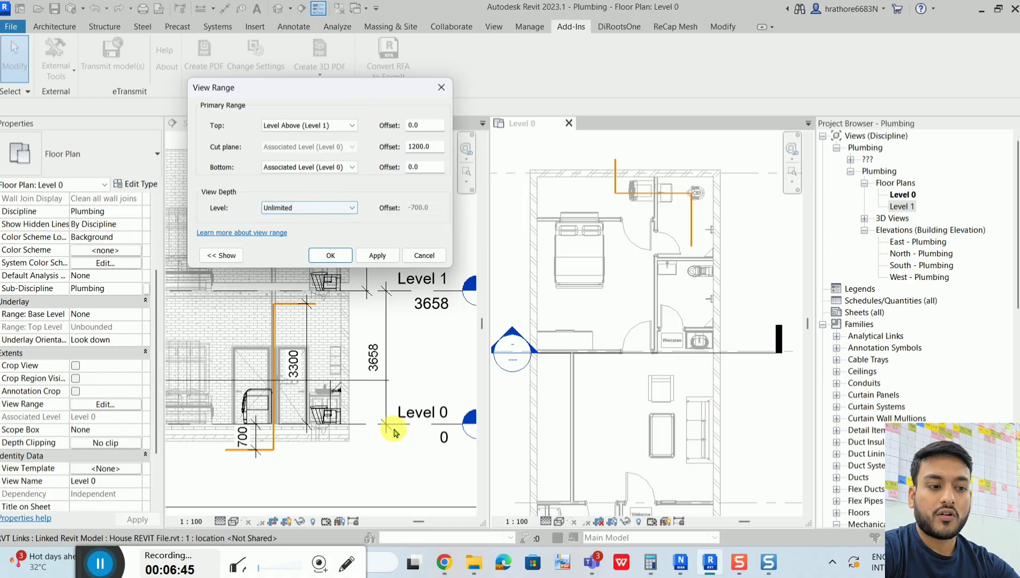
key(Escape)
Select the Level 0 line in Section 1, examine the pipe below it, and clear the selection
click(374, 434)
click(372, 428)
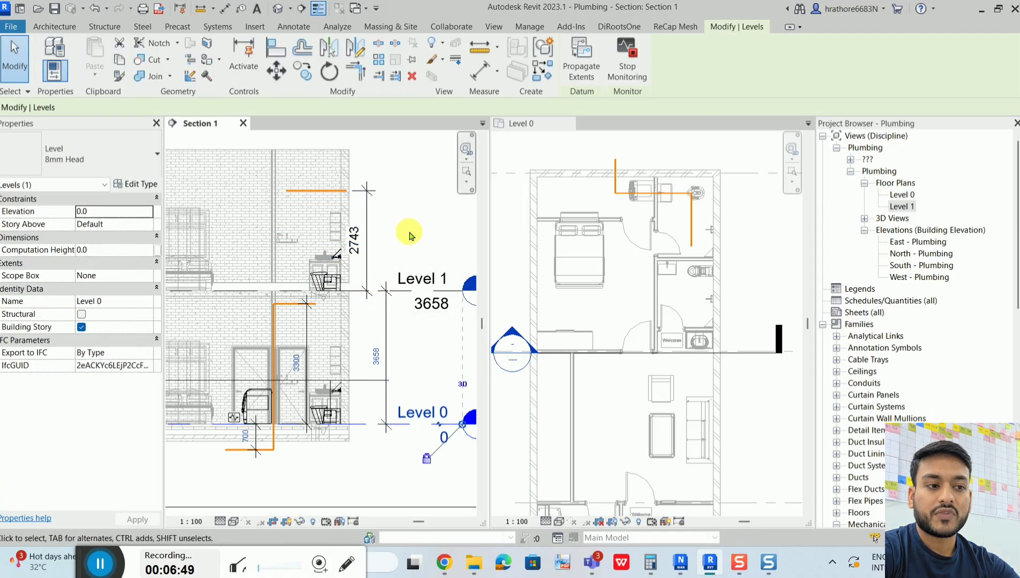
scroll(404, 230, down, 2)
scroll(405, 274, up, 2)
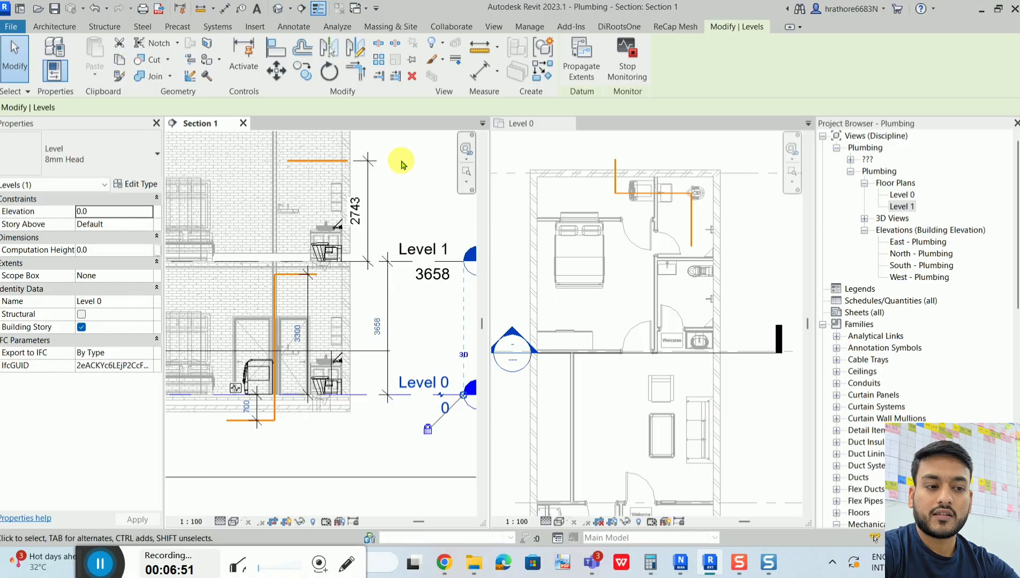
click(364, 421)
click(364, 394)
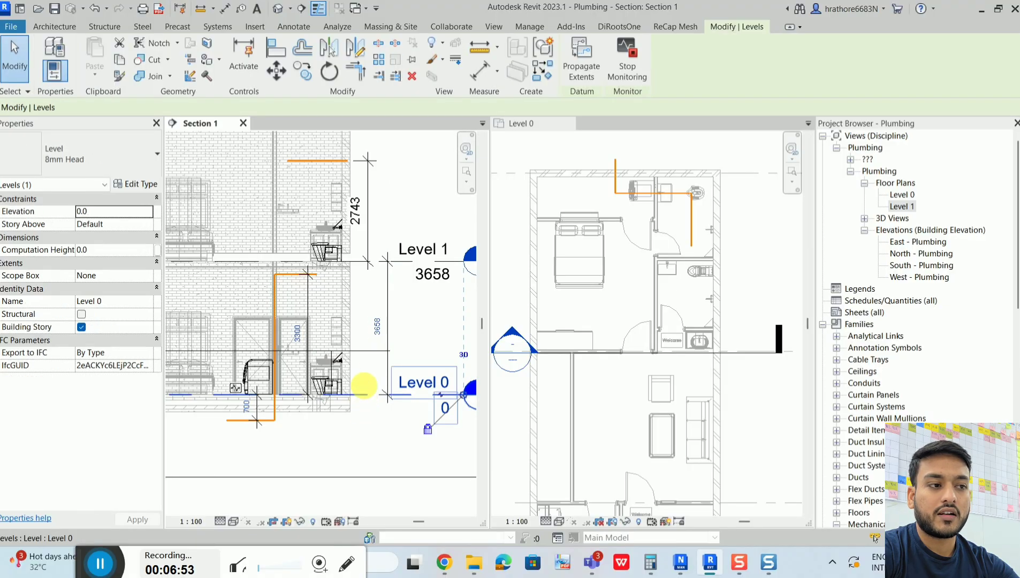
click(613, 160)
scroll(365, 282, down, 2)
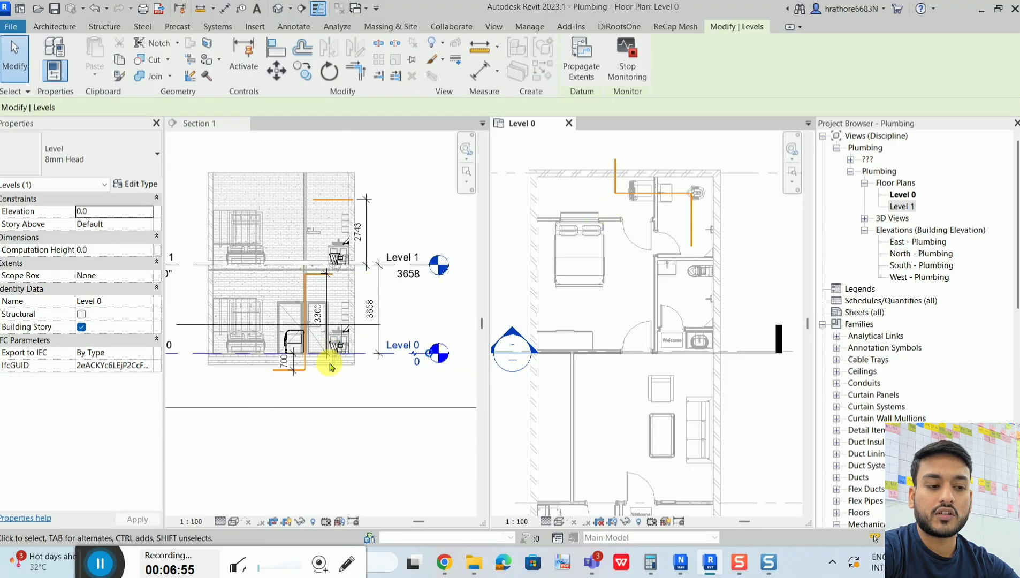
click(329, 423)
scroll(317, 387, up, 2)
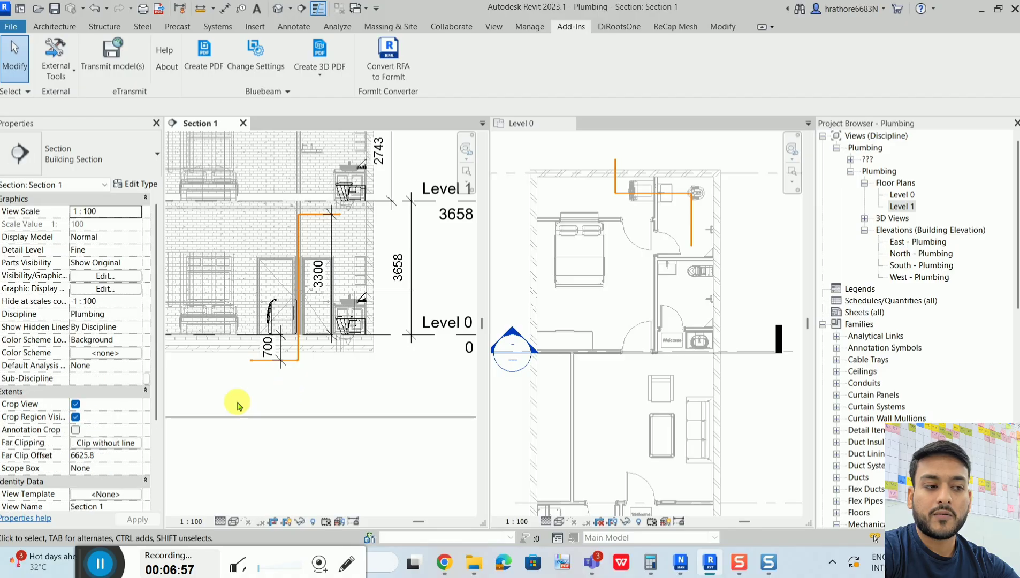
Set the View Depth of the Level 0 floor plan to Associated Level (Level 0) with a 0.0 offset and accept
click(603, 319)
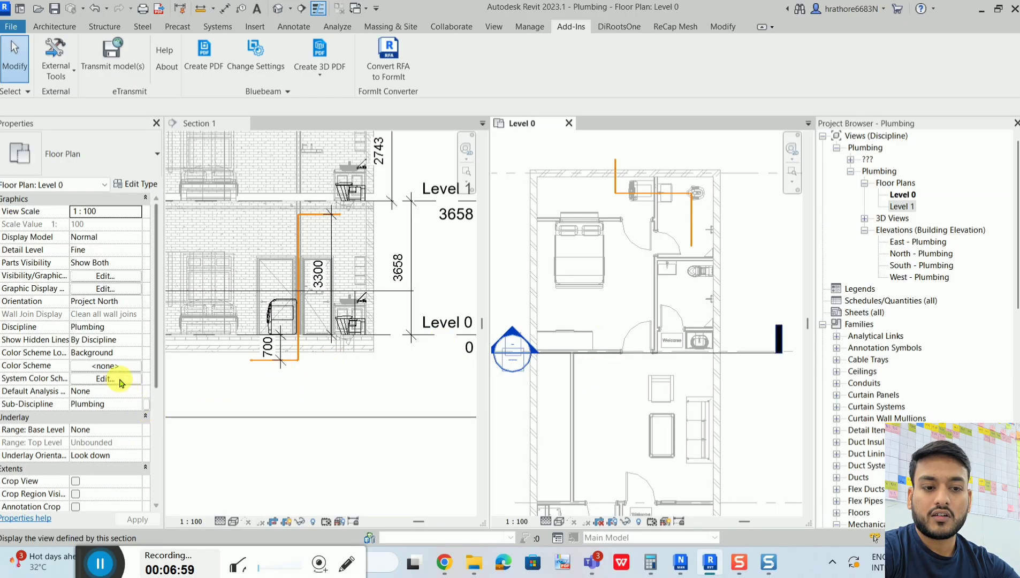
scroll(106, 425, down, 5)
click(106, 314)
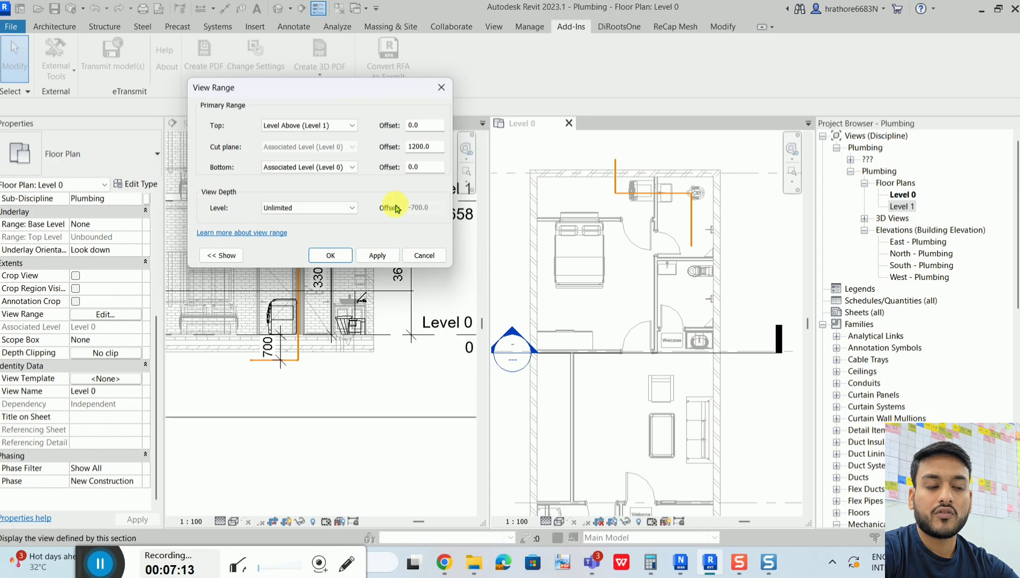
click(333, 212)
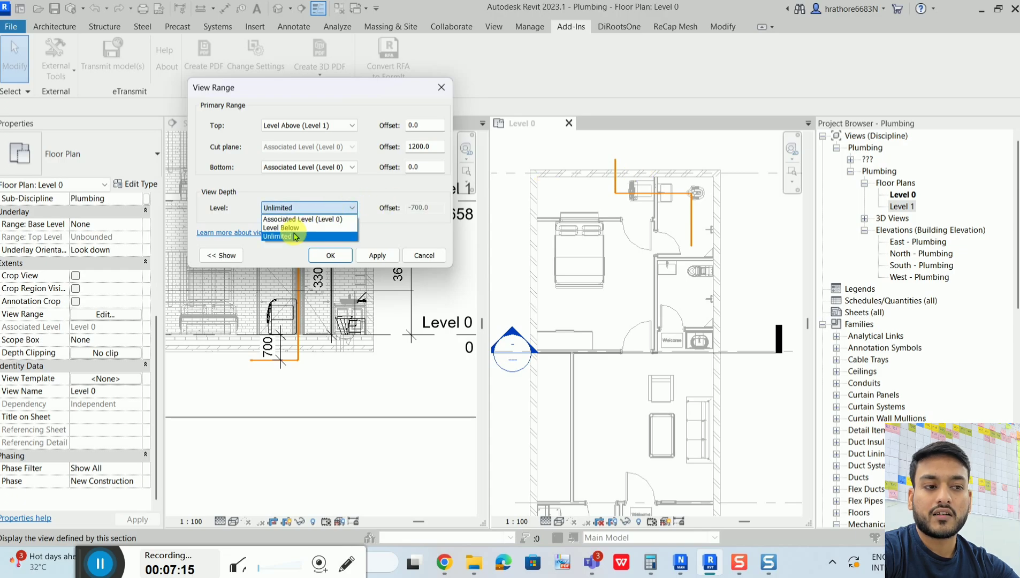
click(320, 221)
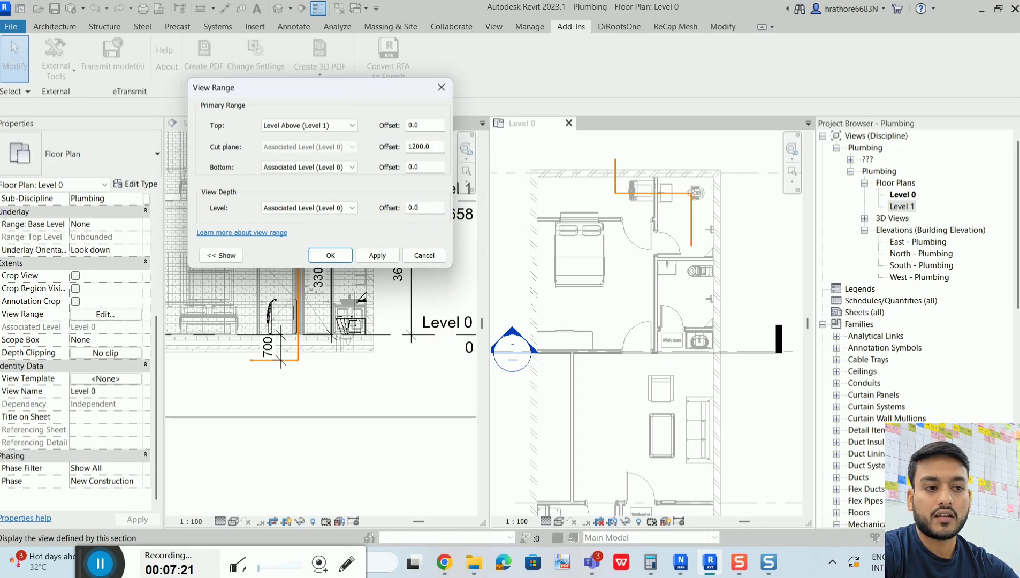
click(335, 266)
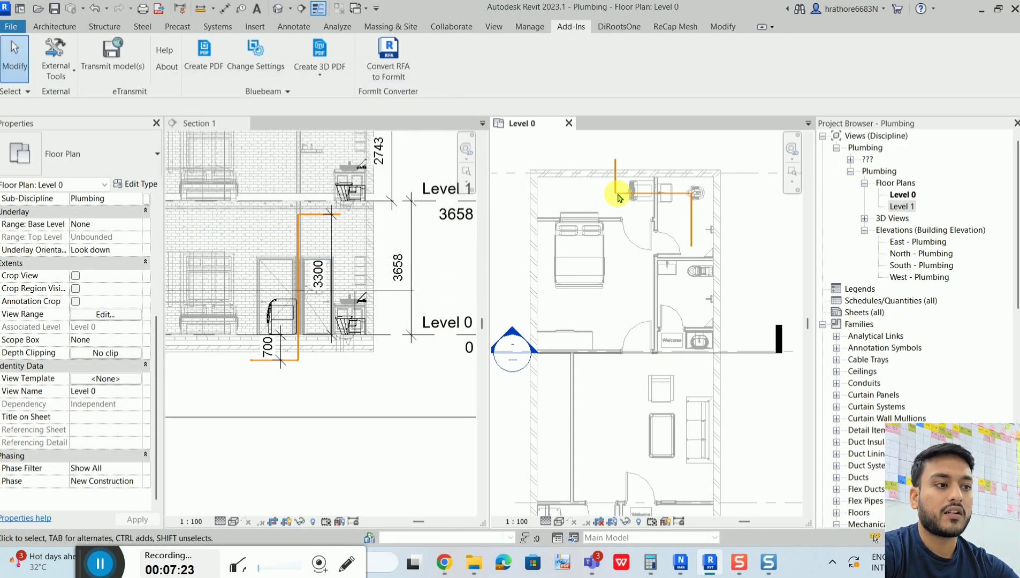
scroll(679, 141, up, 2)
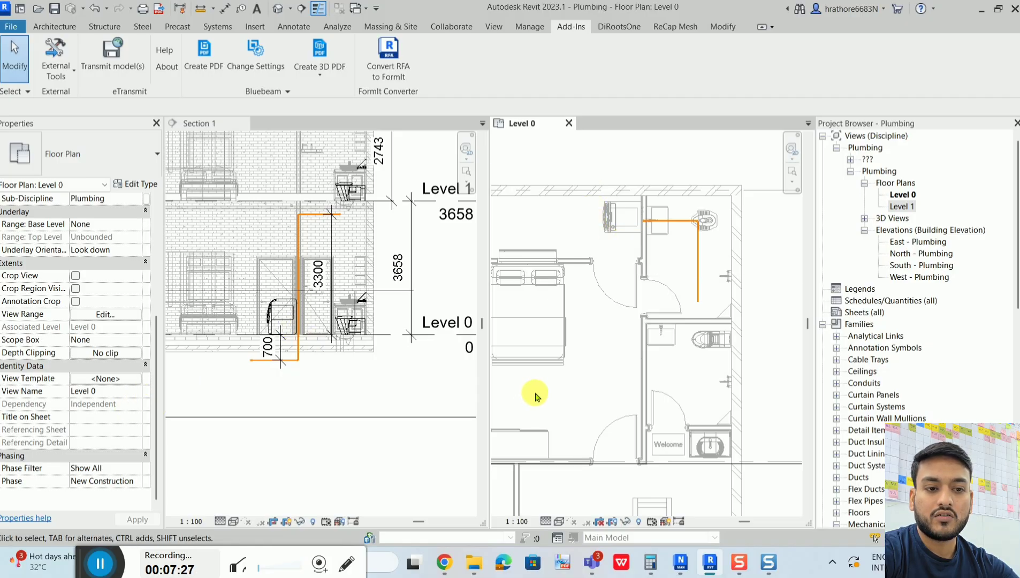
Set the View Depth level of the Level 0 floor plan to Unlimited, accept, and recheck the setting in the View Range
click(105, 314)
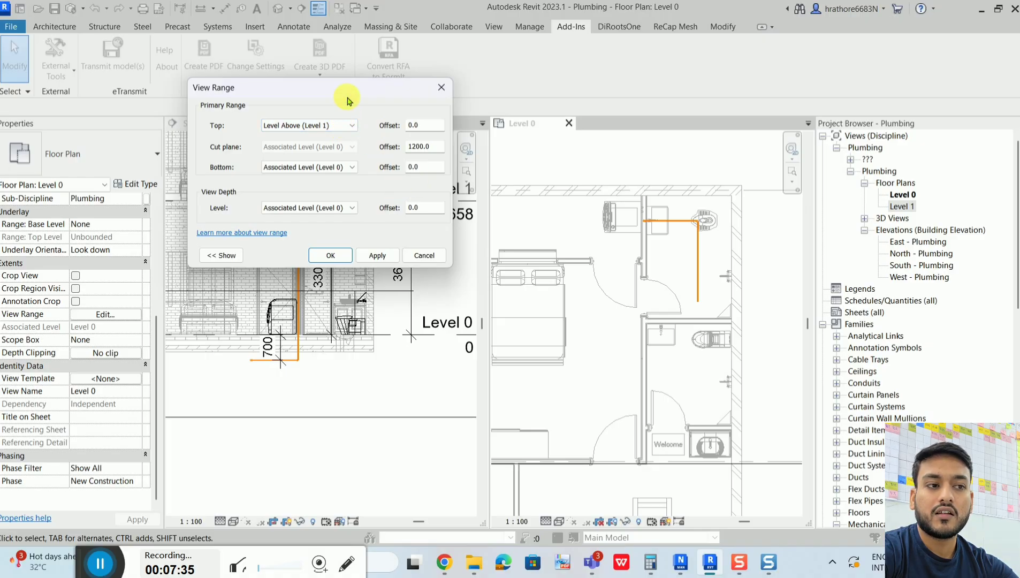
click(334, 209)
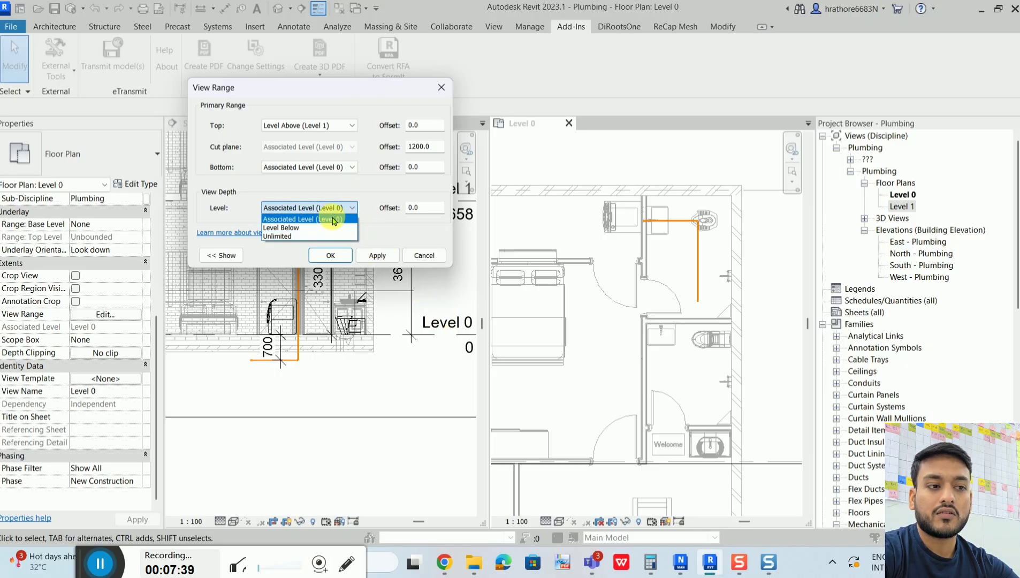
click(334, 220)
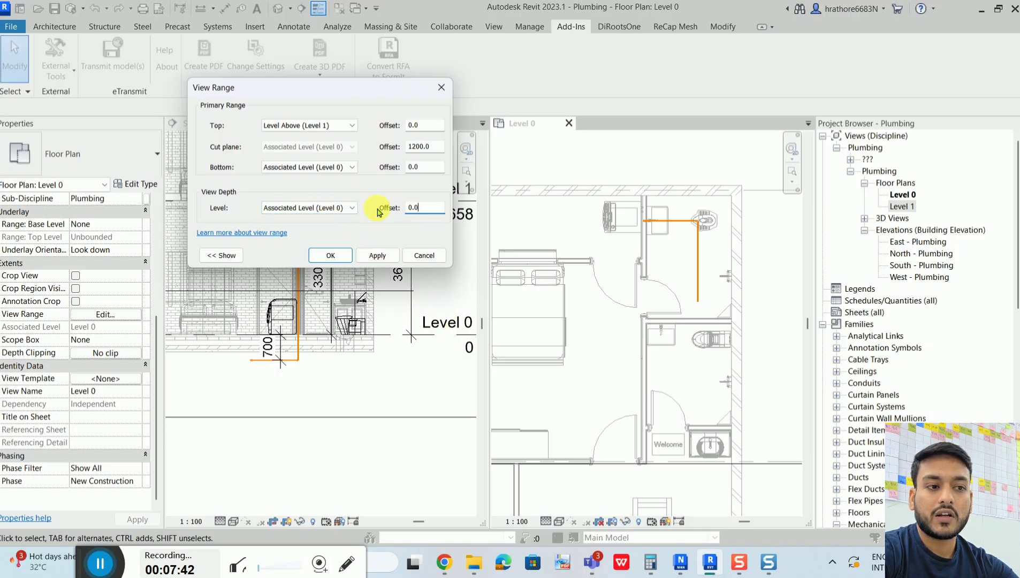
click(347, 208)
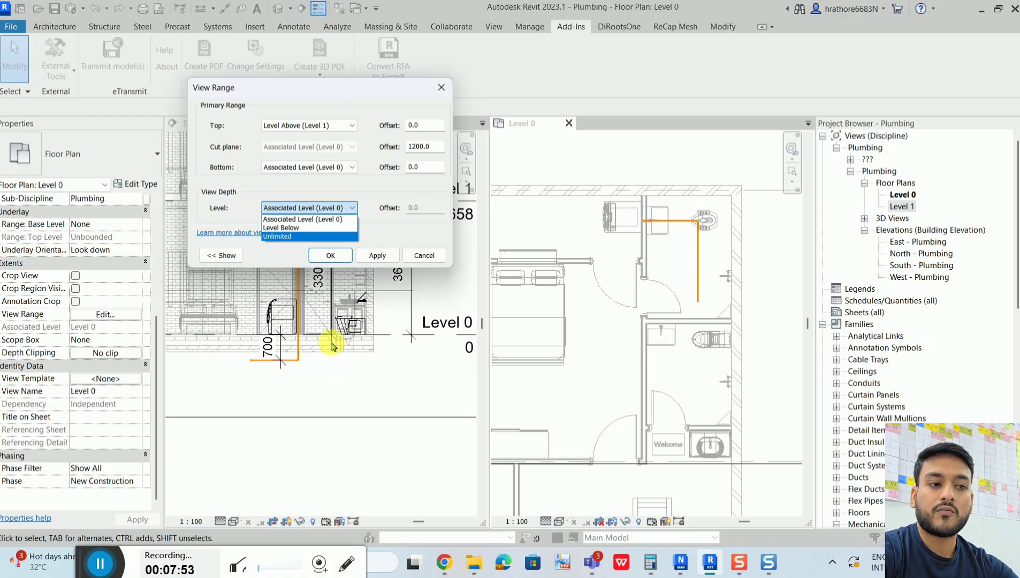
click(311, 237)
click(330, 256)
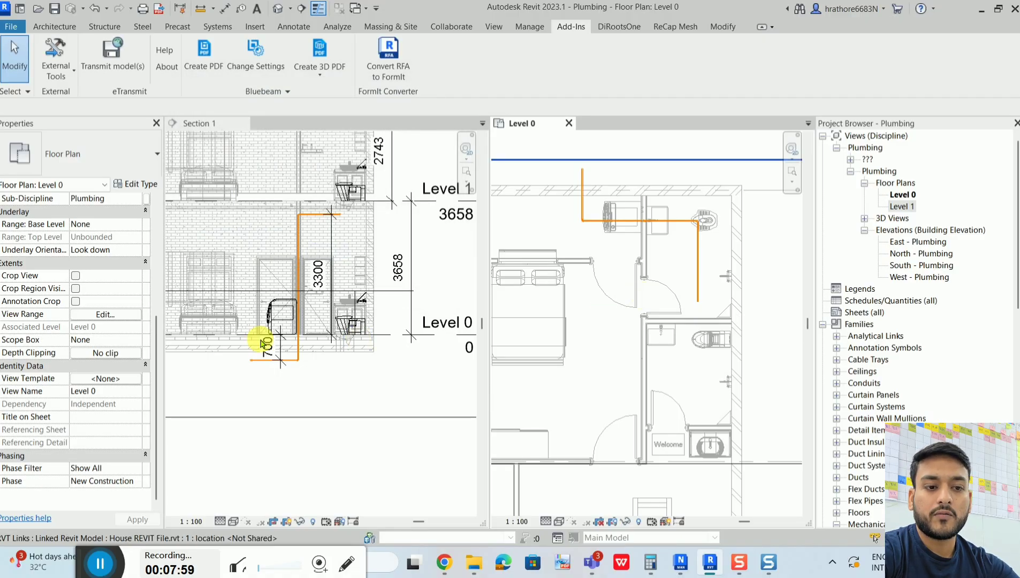
click(101, 315)
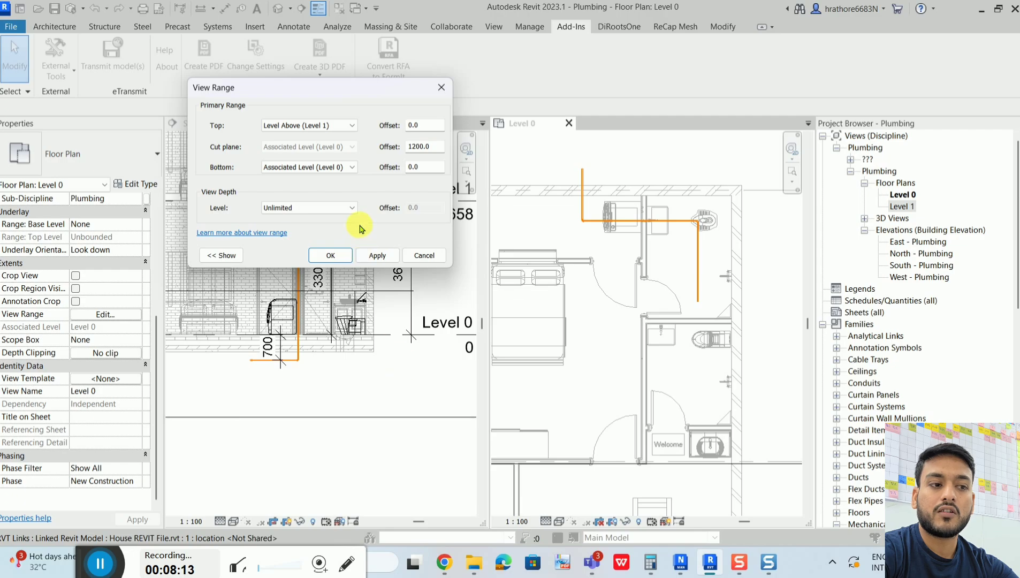
click(330, 256)
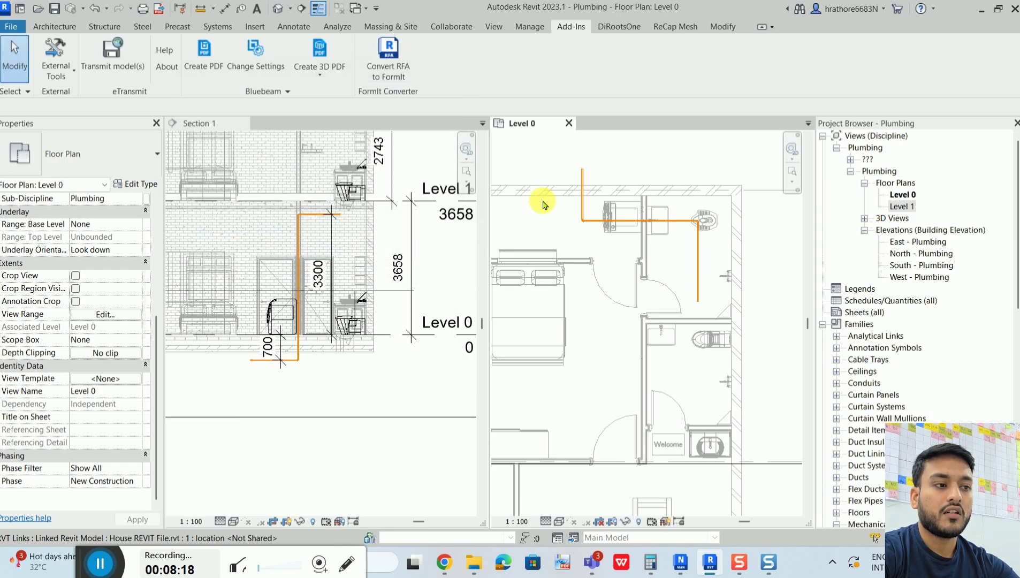
Identify the pipe segments below Level 0 by selecting them in the floor plan and in Section 1, and clear the selection
scroll(625, 166, up, 3)
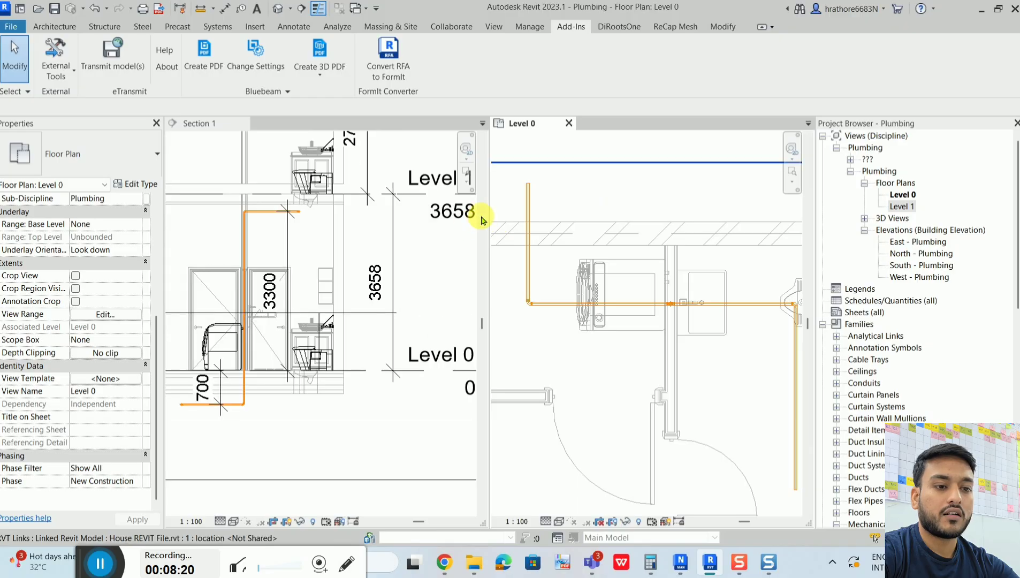
click(528, 198)
scroll(206, 416, up, 3)
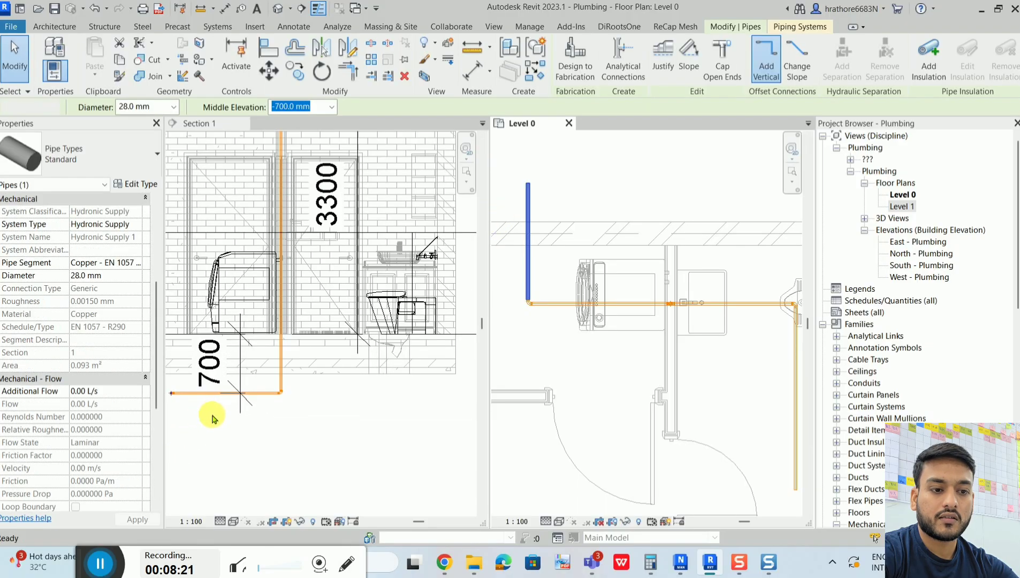
click(211, 399)
click(212, 394)
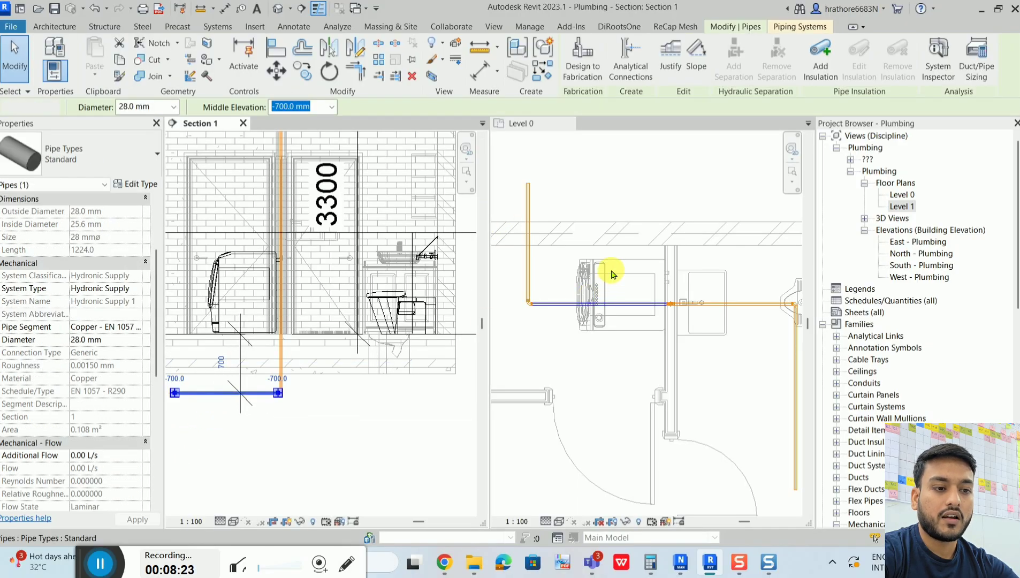
click(611, 274)
scroll(321, 353, down, 3)
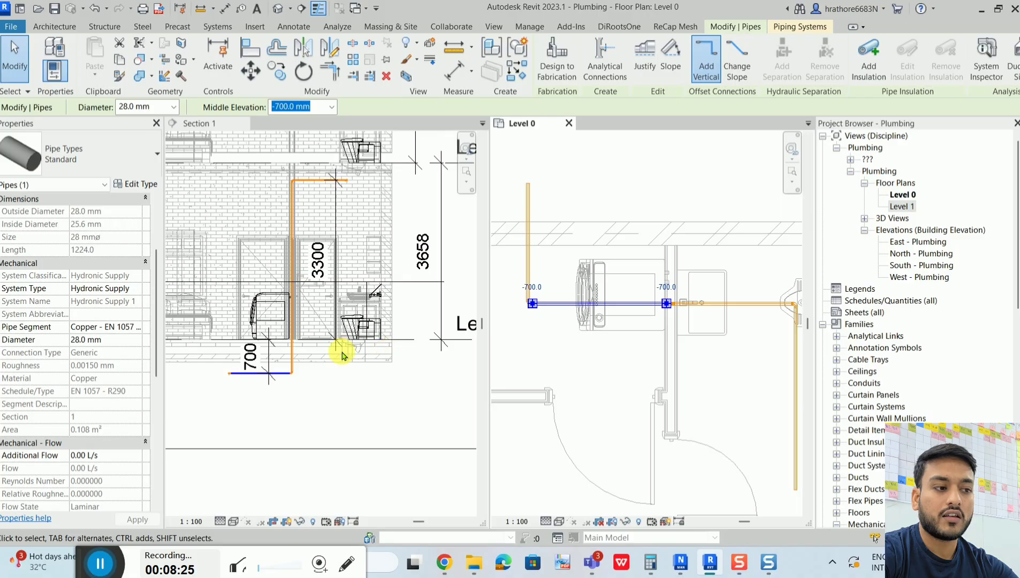
key(Escape)
Compare the pipe run in the Level 0 plan with Section 1, examining the line pattern of the segment outside the wall
scroll(552, 336, down, 1)
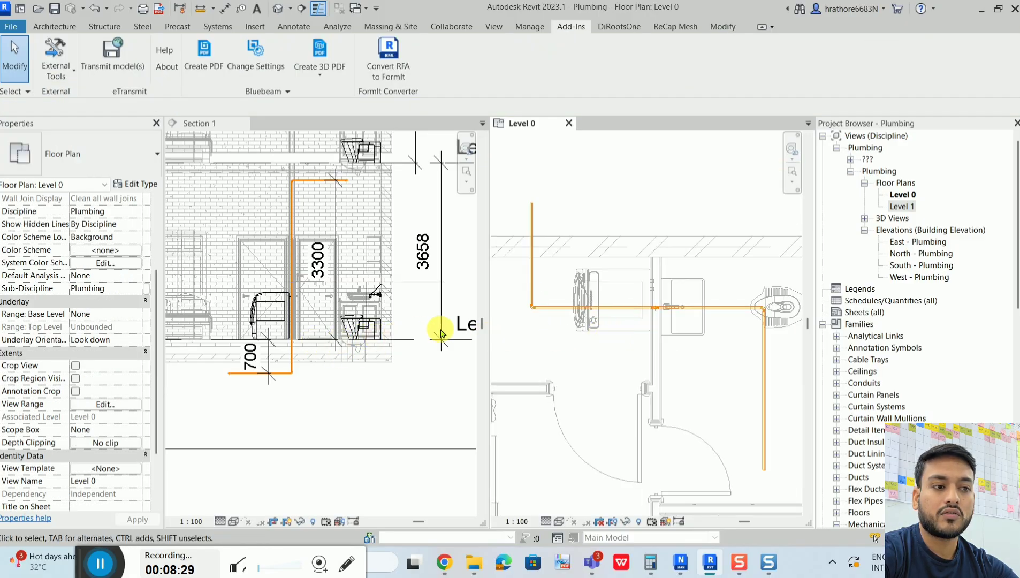
scroll(316, 369, down, 1)
scroll(356, 329, up, 1)
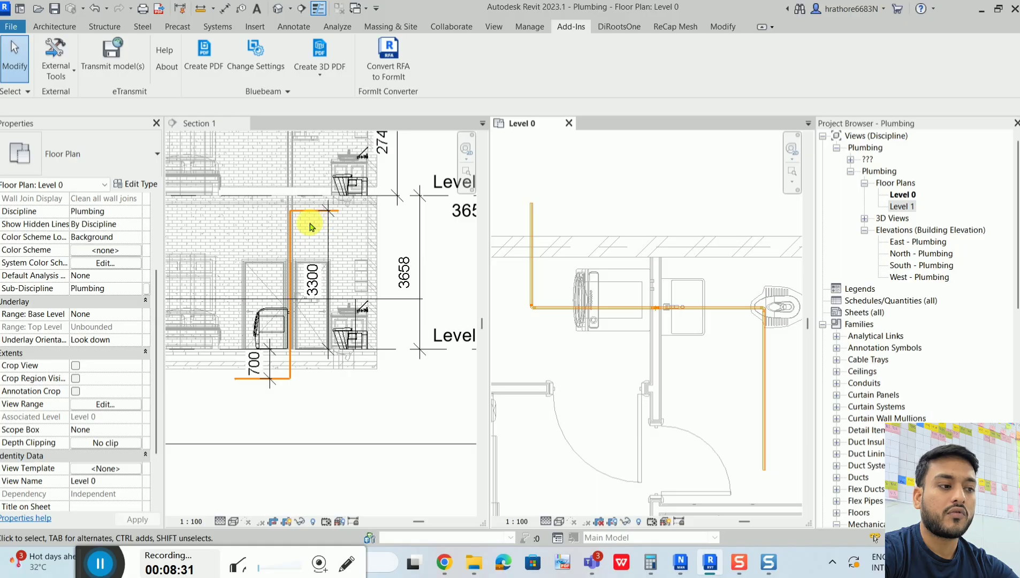
scroll(784, 356, up, 2)
scroll(725, 386, up, 2)
scroll(763, 386, down, 5)
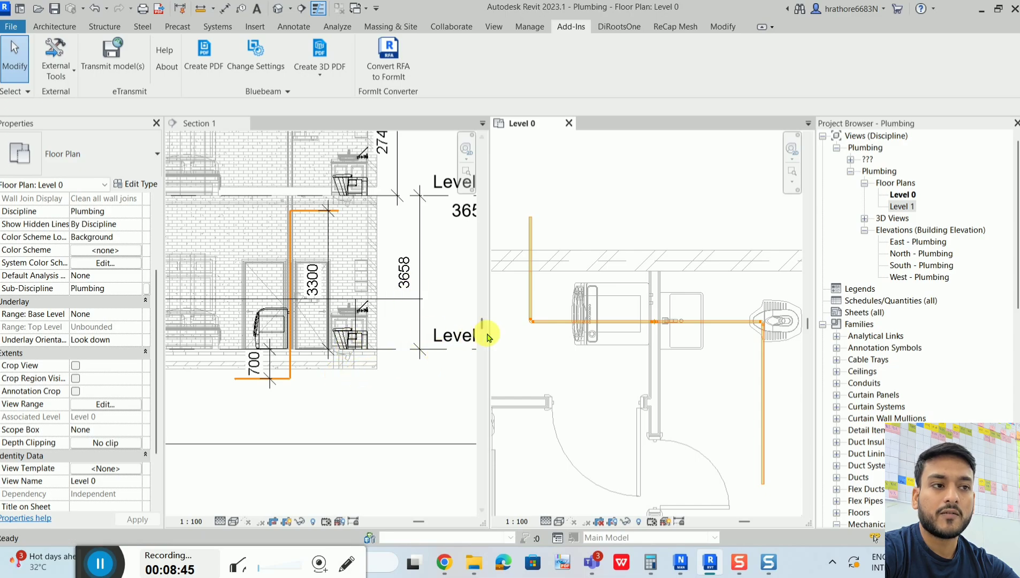
scroll(522, 251, up, 1)
scroll(523, 251, up, 2)
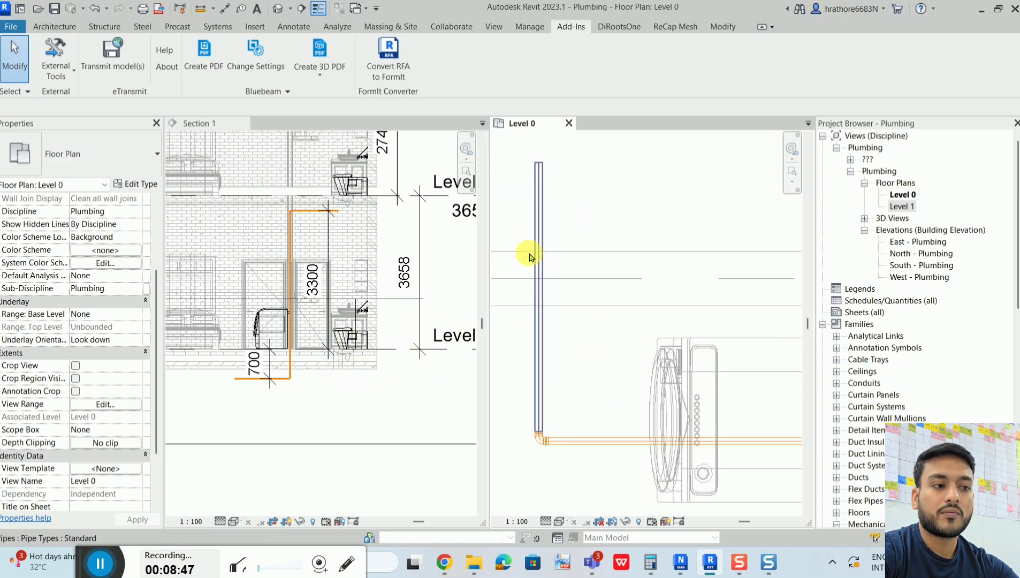
Open the project's Line Styles settings and search the categories for BEYOND
click(524, 32)
click(314, 79)
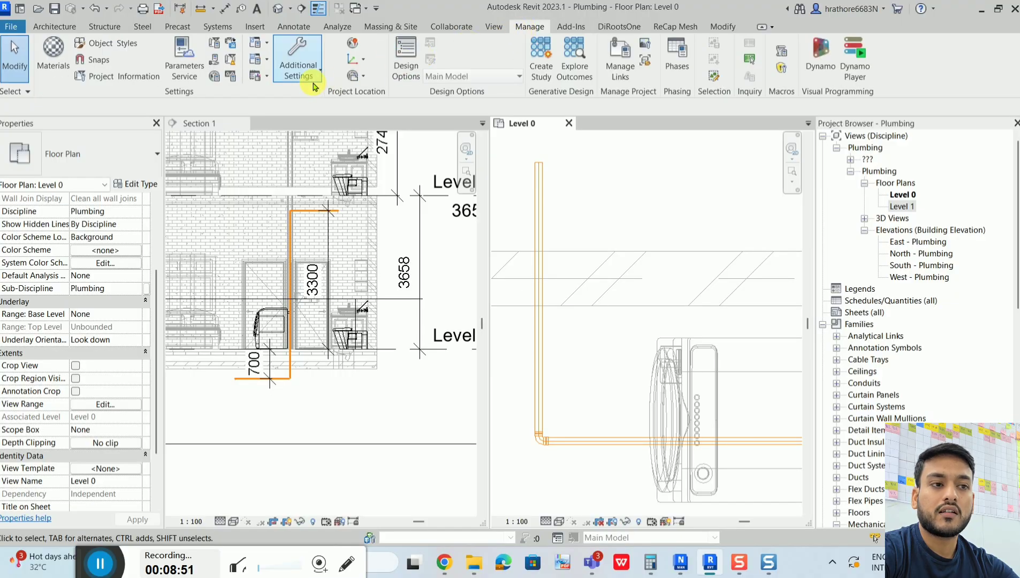
click(313, 98)
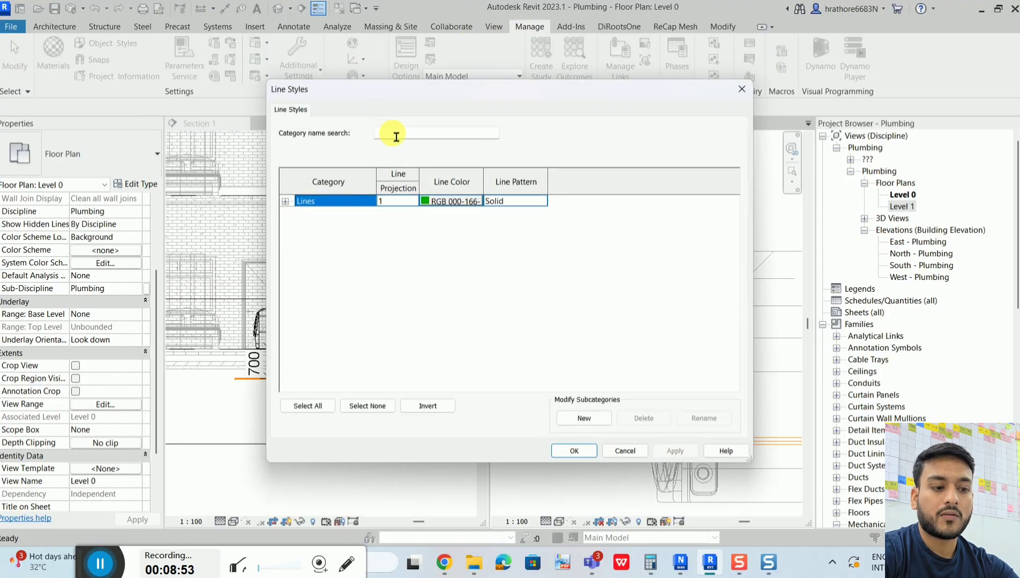
click(397, 135)
text(BEYOND)
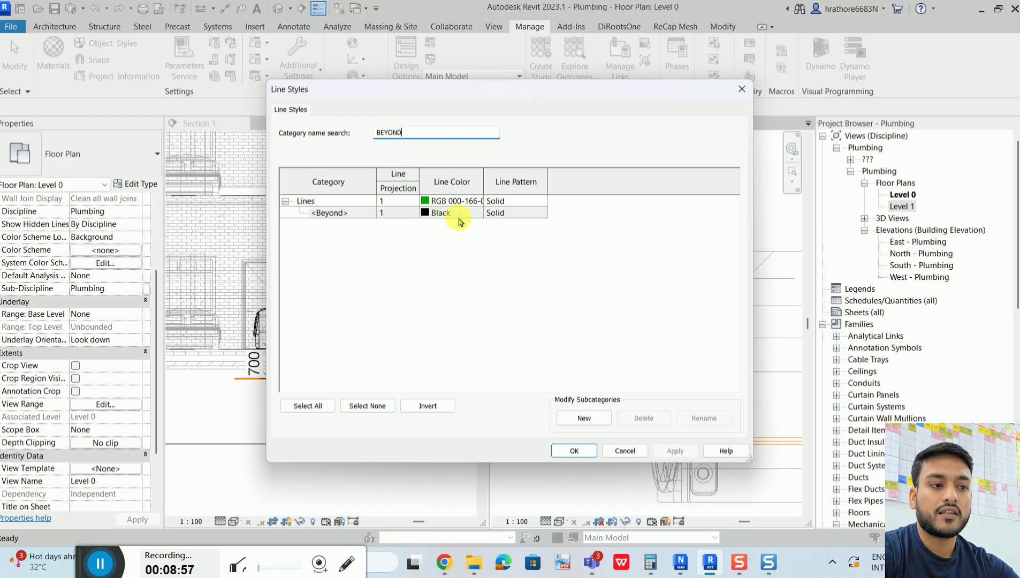
Set the line pattern of the <Beyond> line style to Dot 1mm and accept the change
click(505, 217)
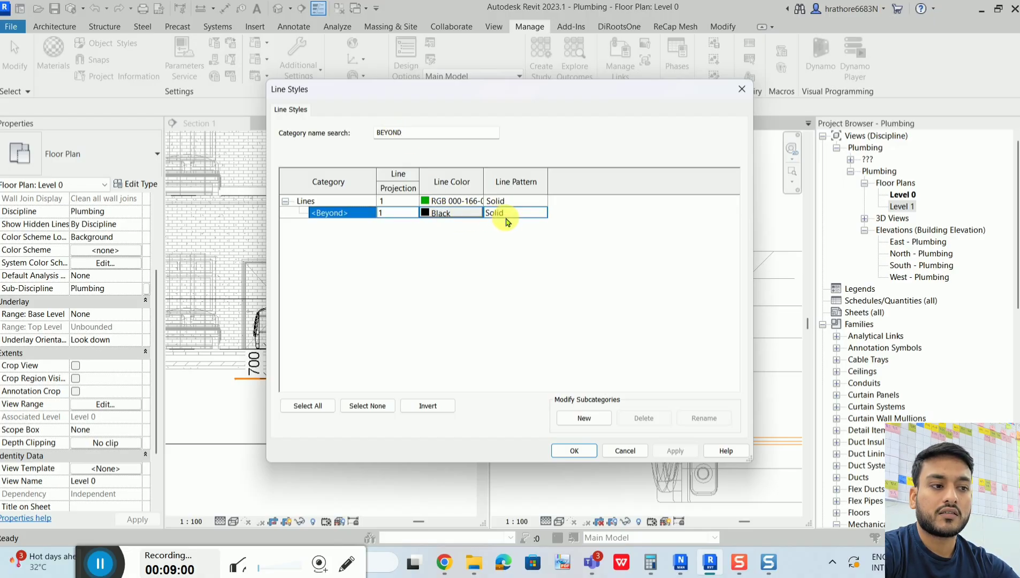
click(508, 214)
click(542, 214)
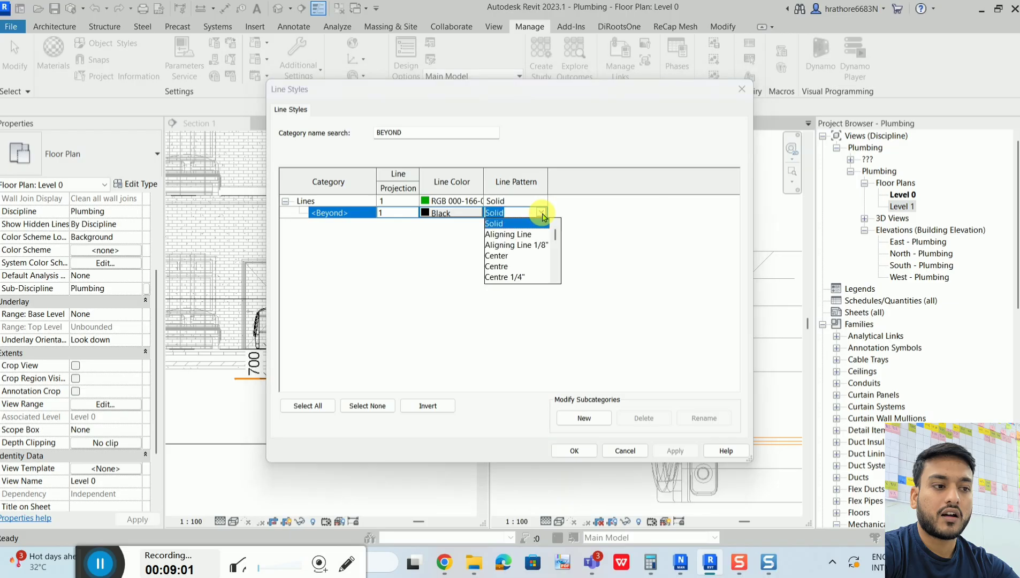
scroll(507, 260, down, 2)
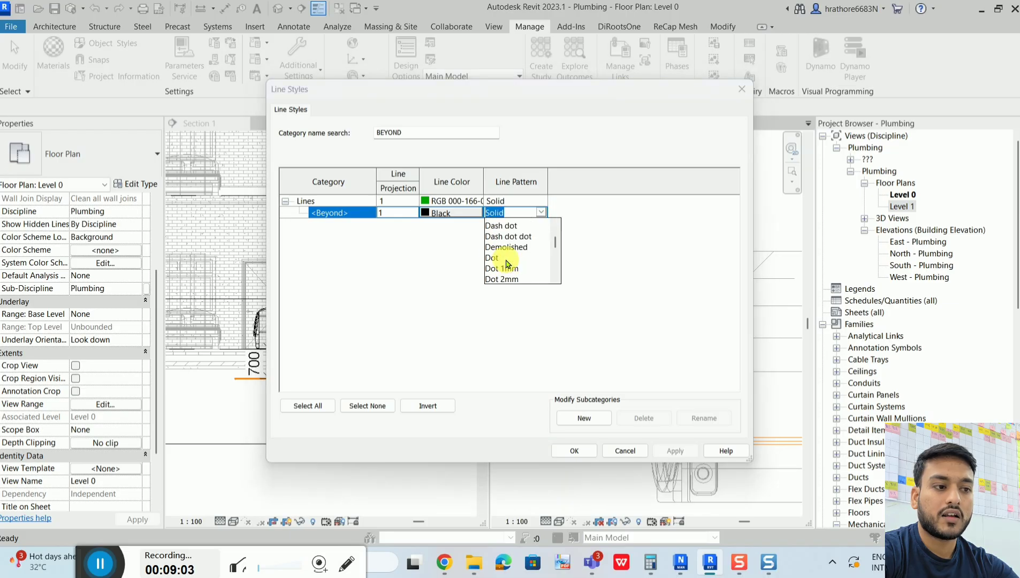
scroll(507, 260, down, 2)
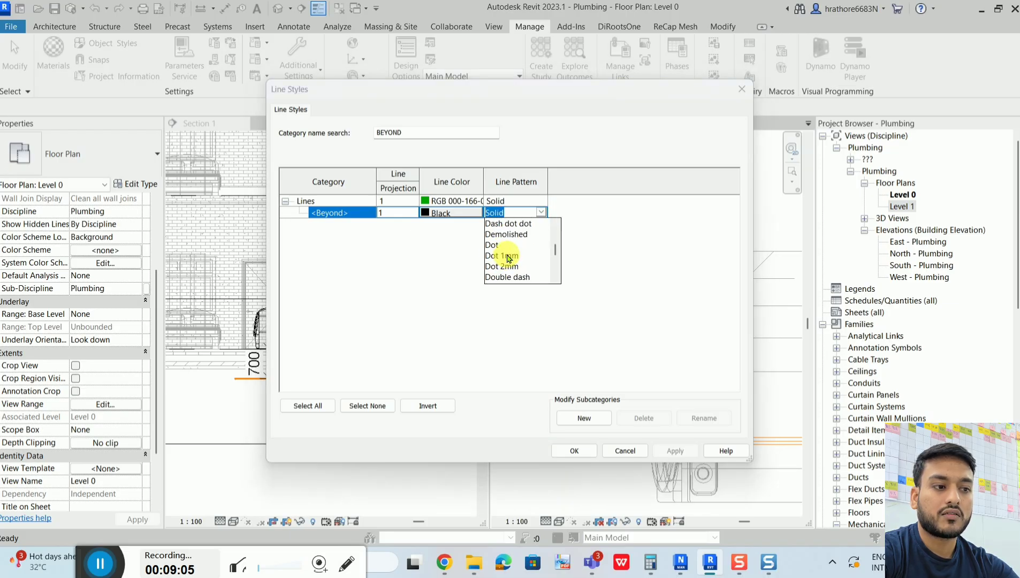
click(507, 256)
click(575, 451)
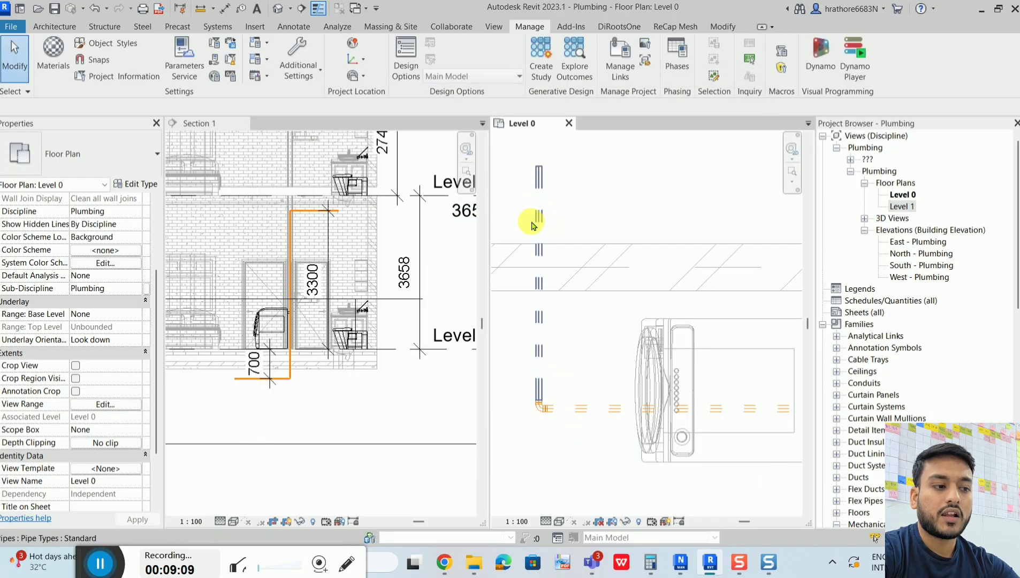
Examine how the pipe segments below Level 0 and those within the primary range are drawn in the Level 0 plan
scroll(530, 221, down, 2)
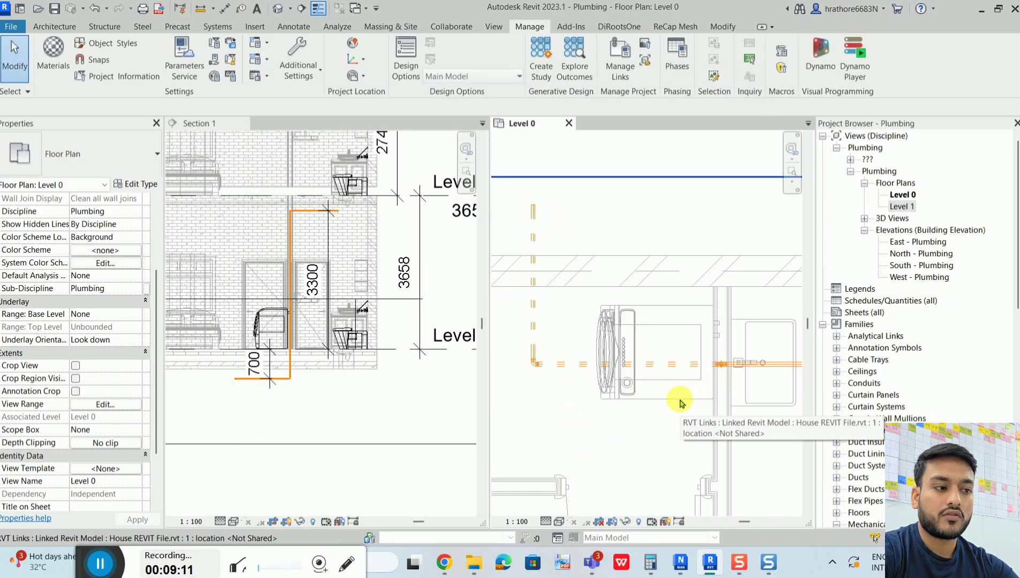
scroll(572, 271, down, 4)
scroll(718, 324, up, 3)
scroll(719, 323, up, 4)
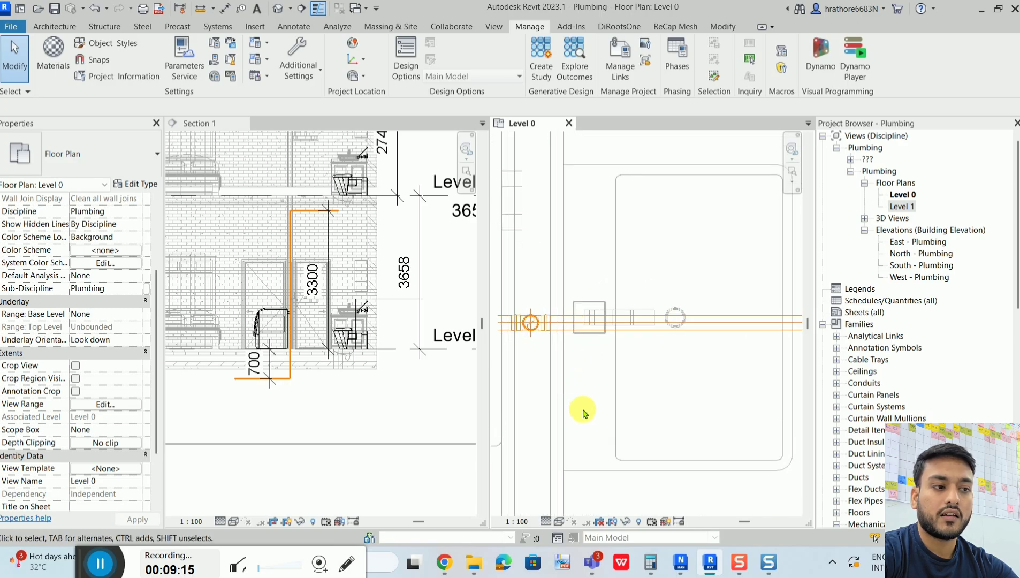
scroll(597, 272, down, 5)
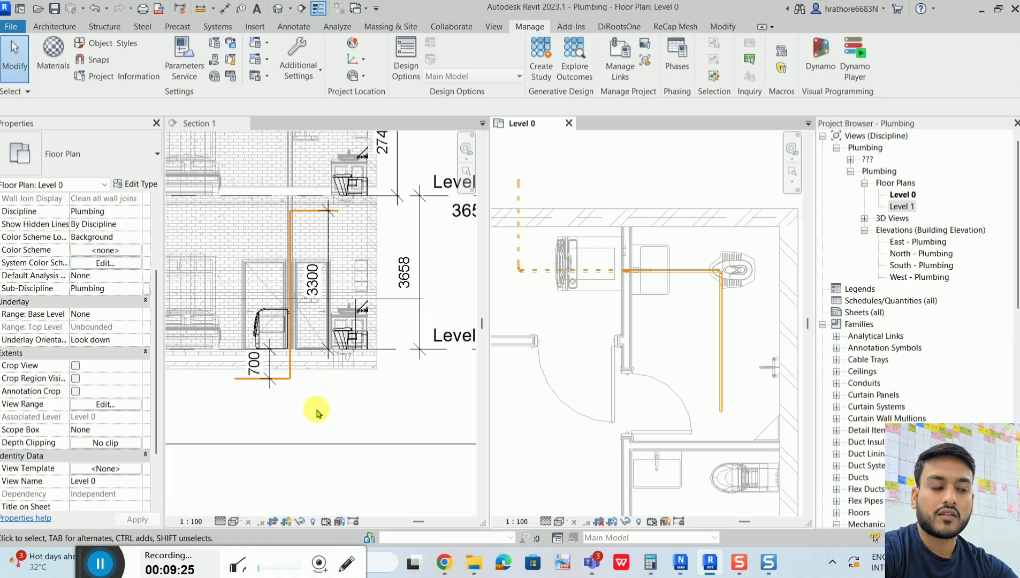
scroll(511, 158, up, 2)
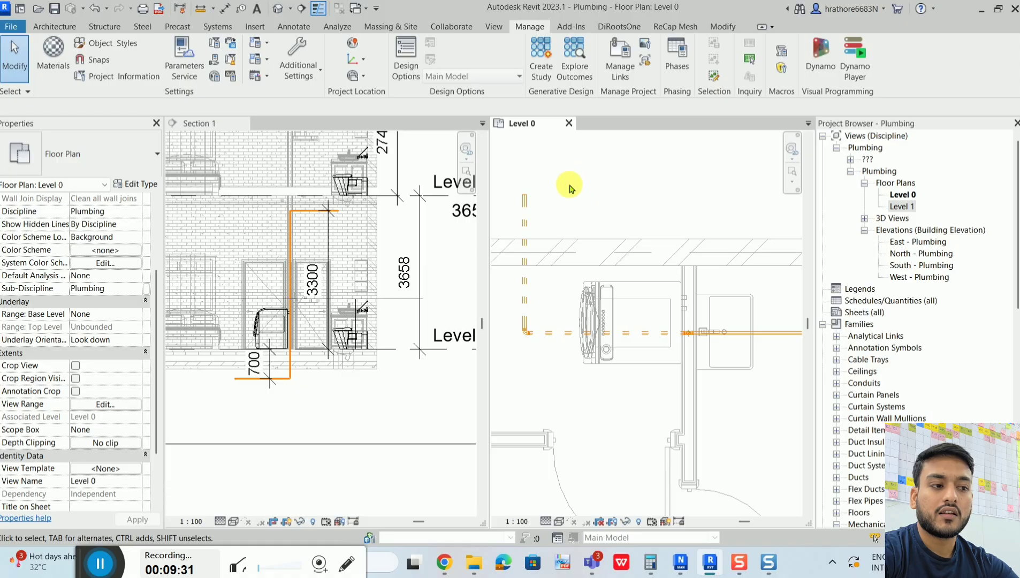
scroll(527, 198, down, 2)
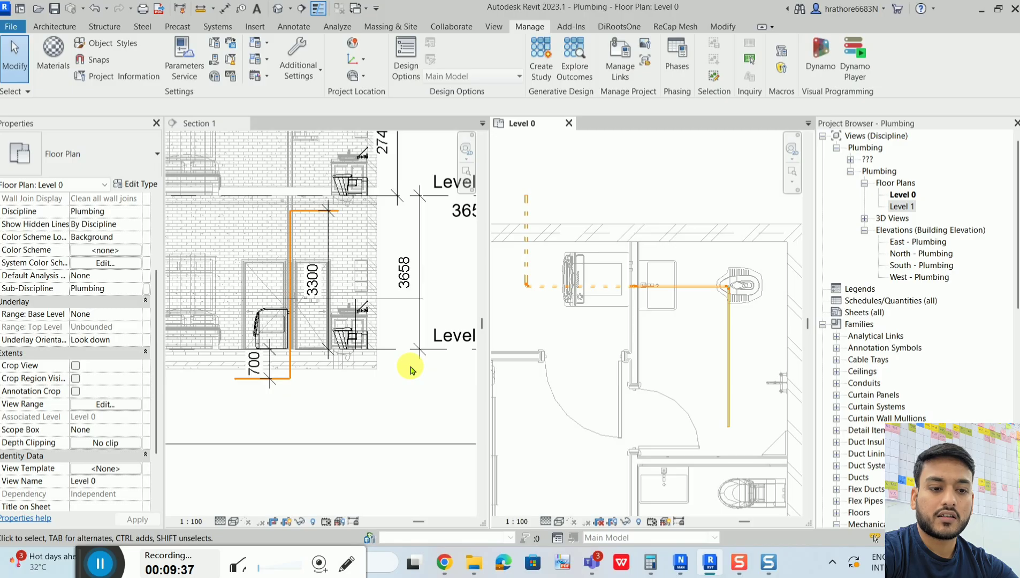
Review the Level 0 plan's primary range and View Depth settings with the dialog moved aside, and close it
click(563, 403)
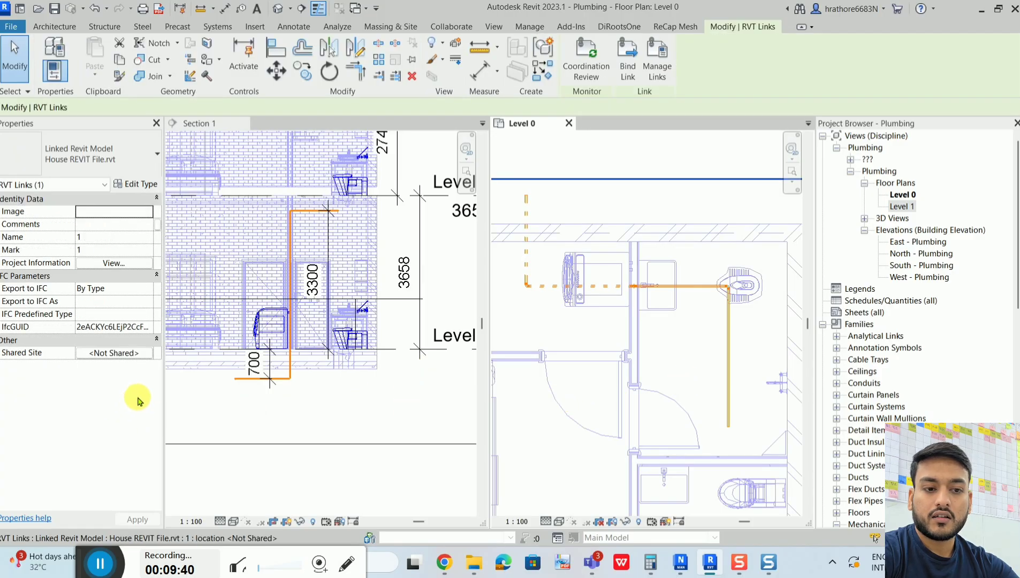
key(Escape)
scroll(125, 391, down, 3)
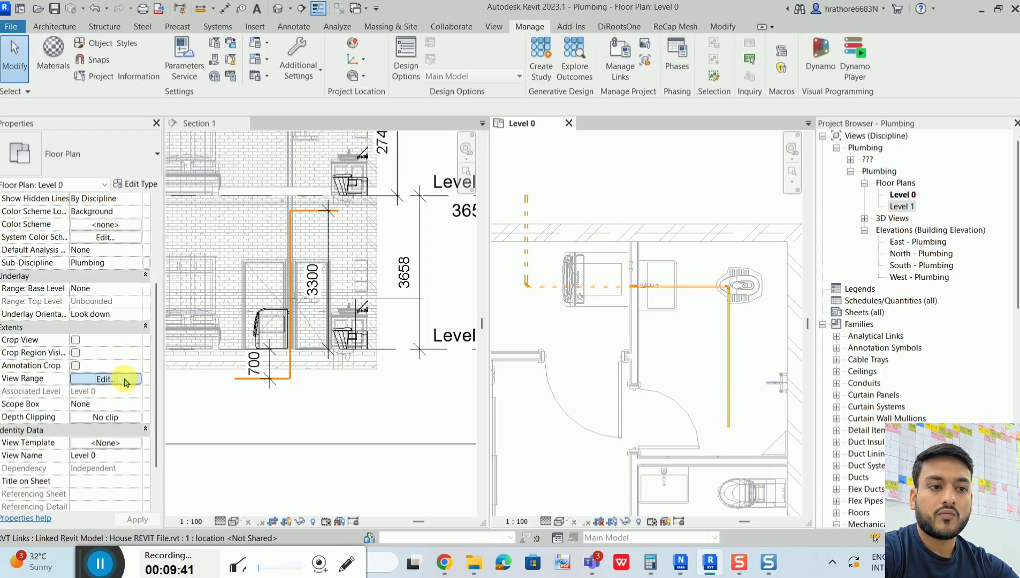
click(125, 380)
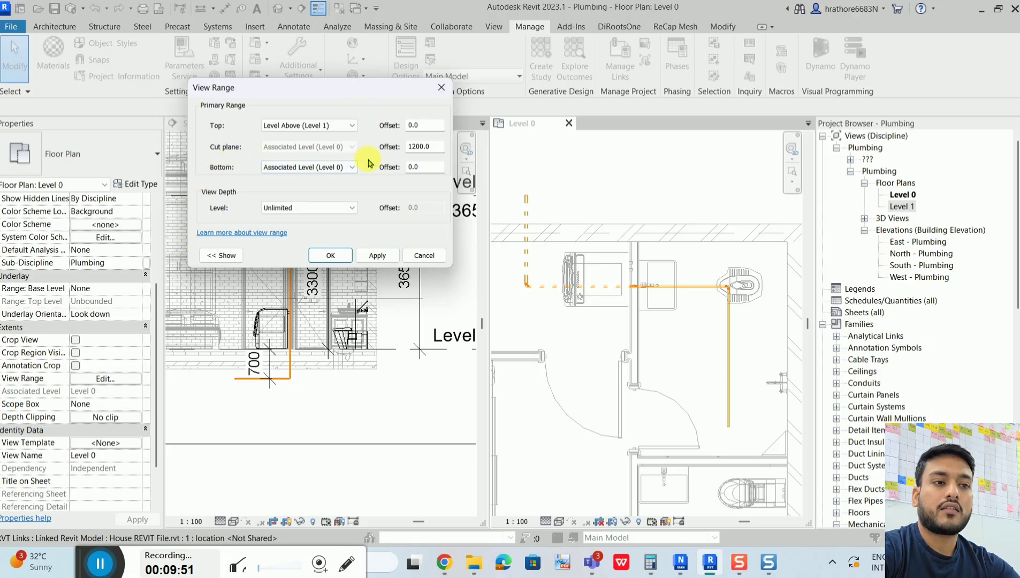
drag(353, 87, 410, 132)
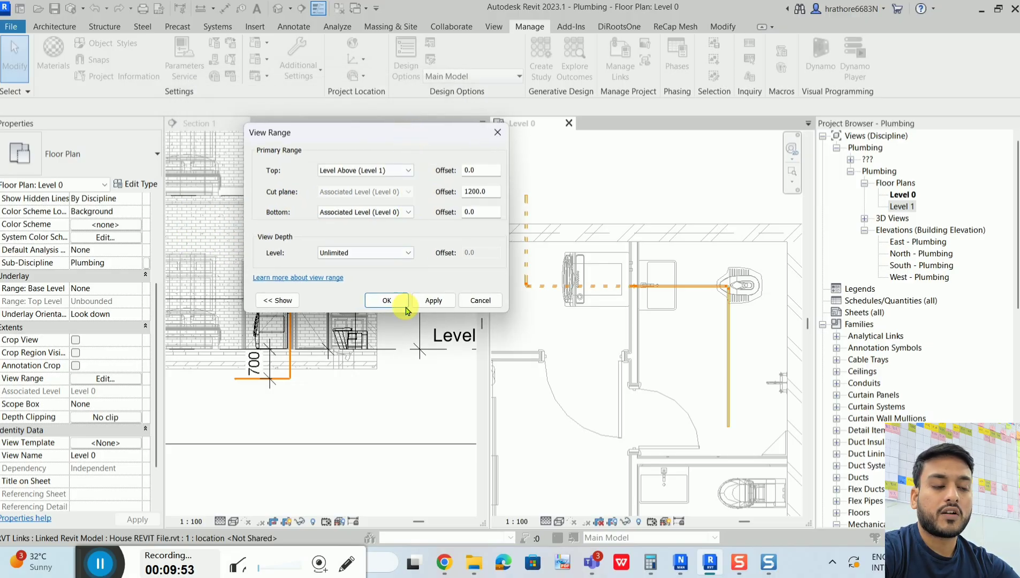
click(386, 300)
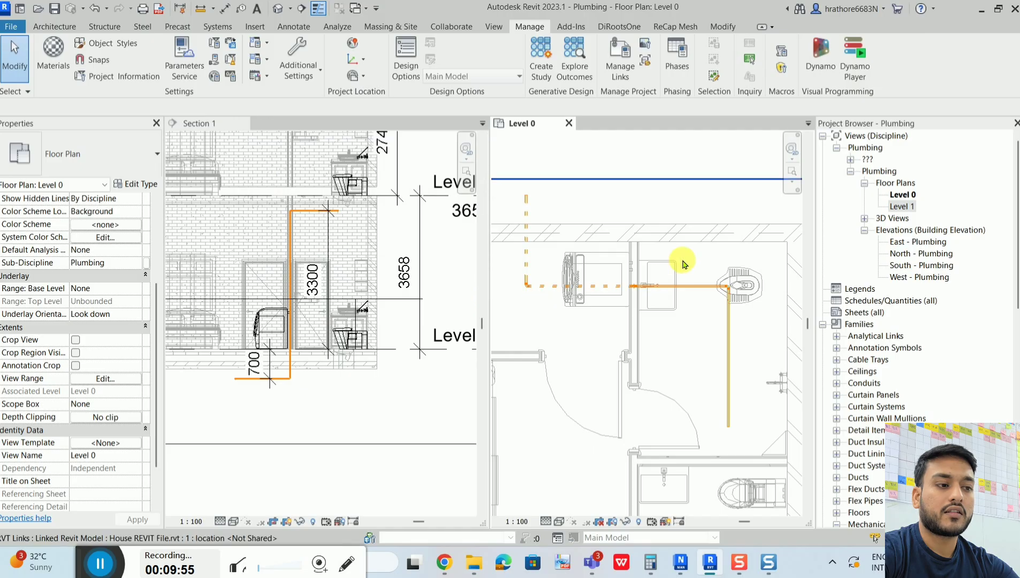
Examine the complete pipe run in the Level 0 plan against the pipe below Level 0 in Section 1
scroll(619, 244, down, 2)
scroll(740, 274, down, 2)
scroll(559, 271, up, 1)
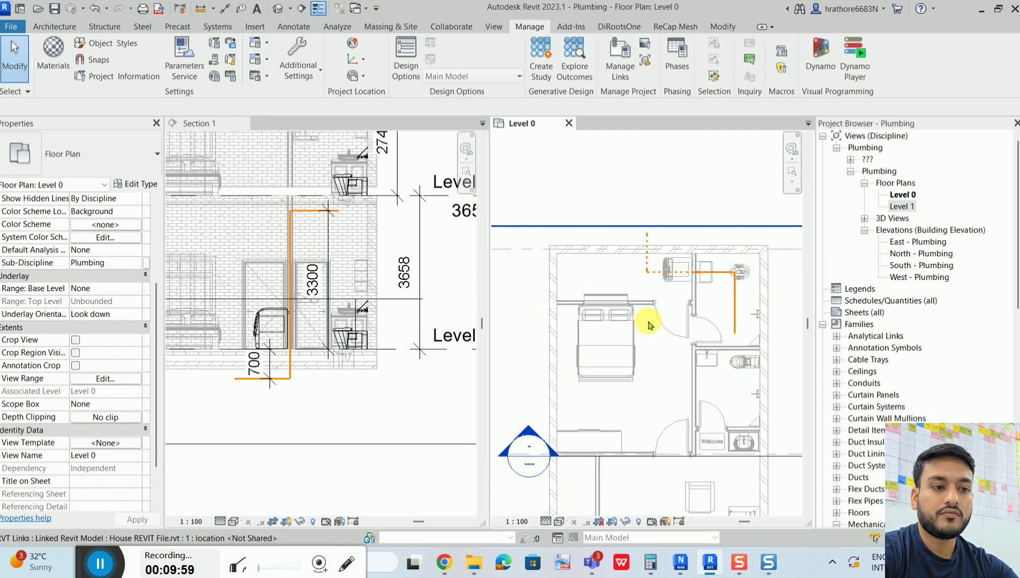
scroll(386, 316, down, 3)
scroll(231, 309, up, 3)
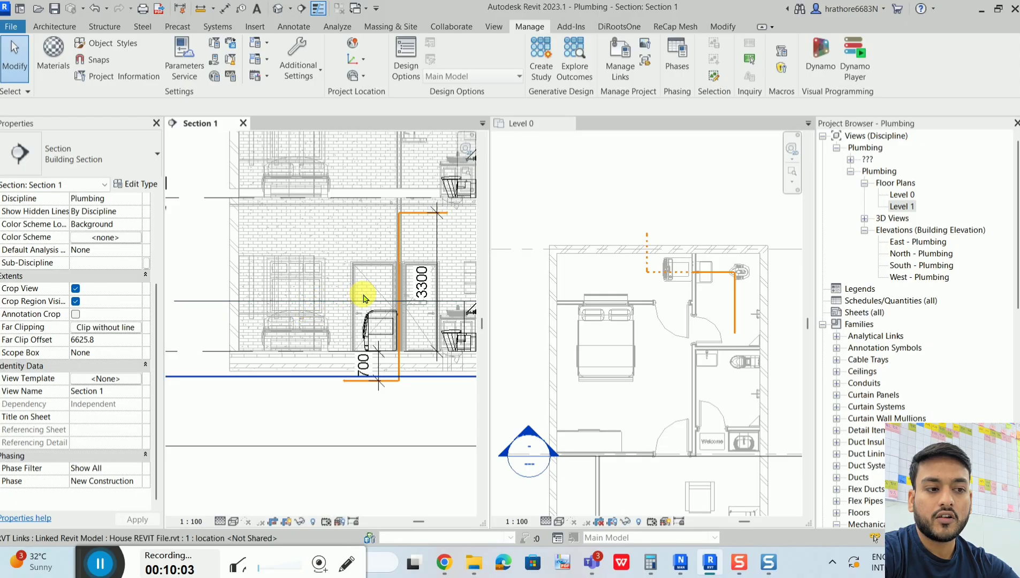
Review the cut plane offset in the Level 0 plan's View Range against Section 1 with the dialog moved aside, and close it
click(575, 216)
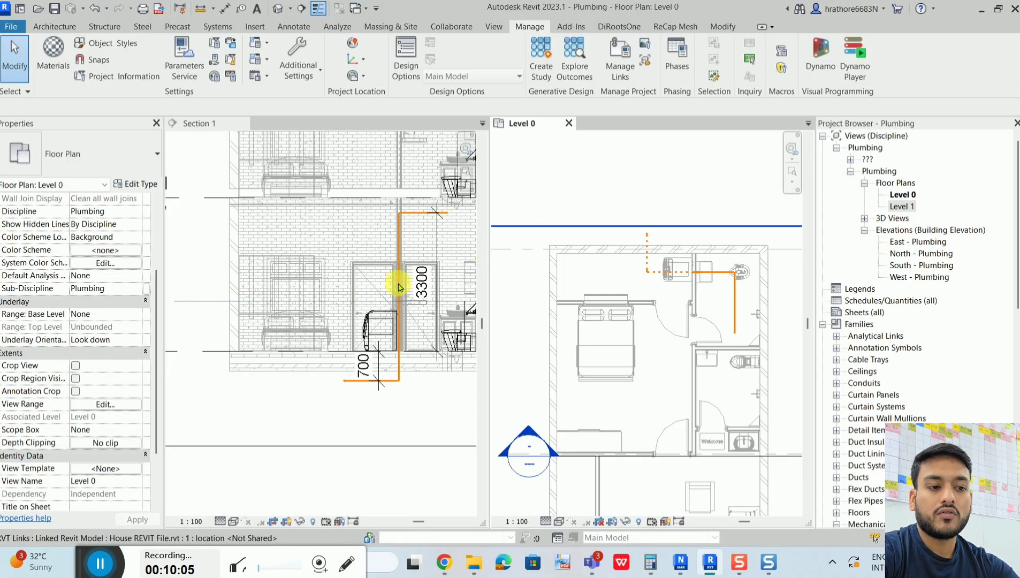
click(133, 404)
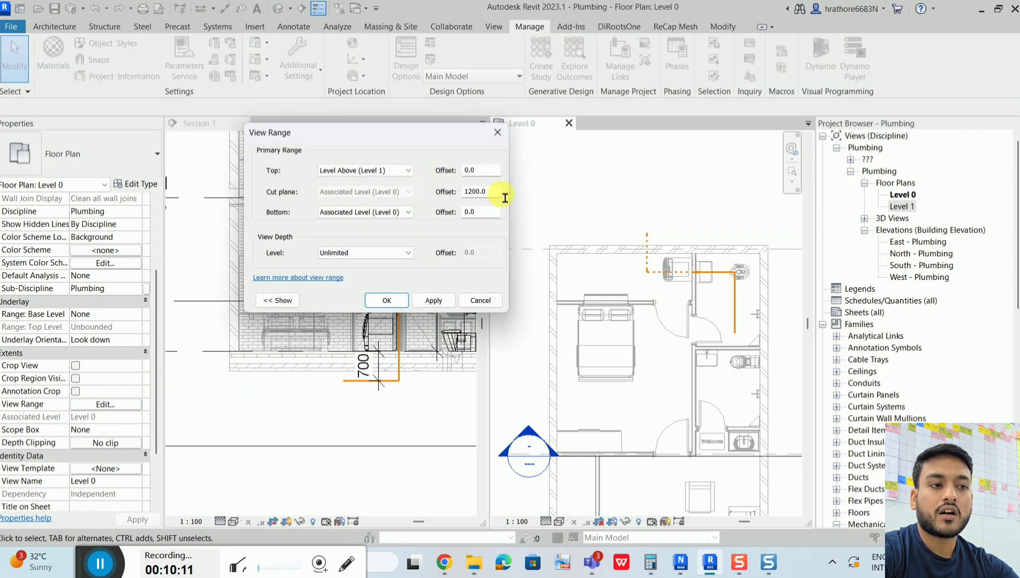
drag(505, 198, 433, 194)
drag(434, 142, 646, 144)
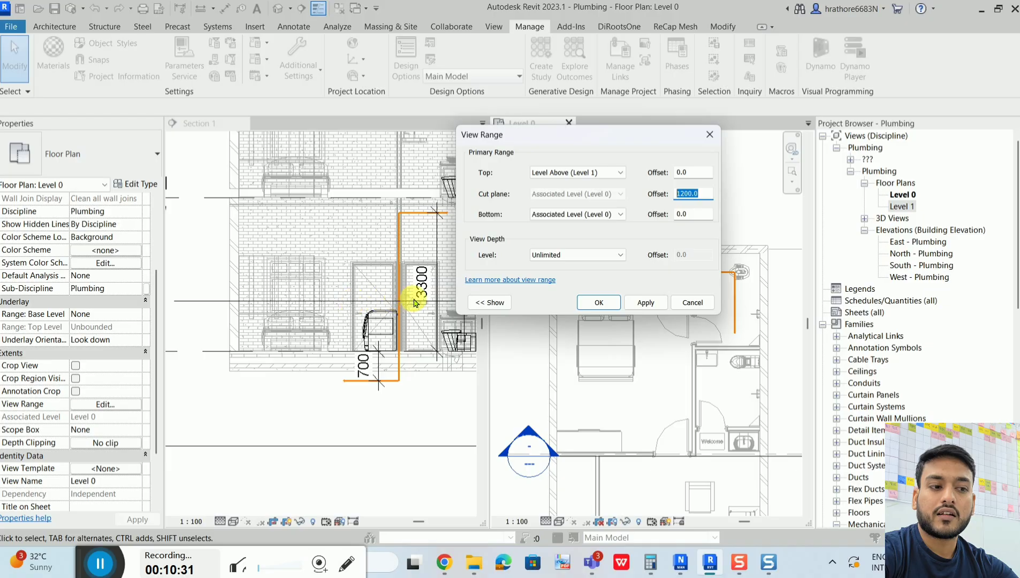
click(597, 302)
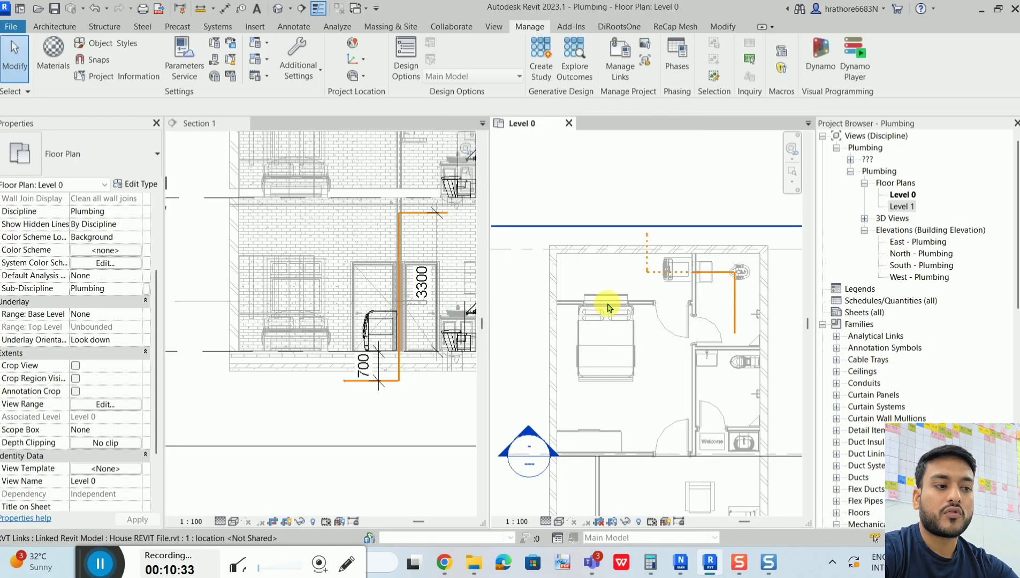
Examine how the bed, the surrounding rooms and the pipe run are drawn in the Level 0 plan
scroll(598, 312, up, 3)
scroll(597, 313, up, 2)
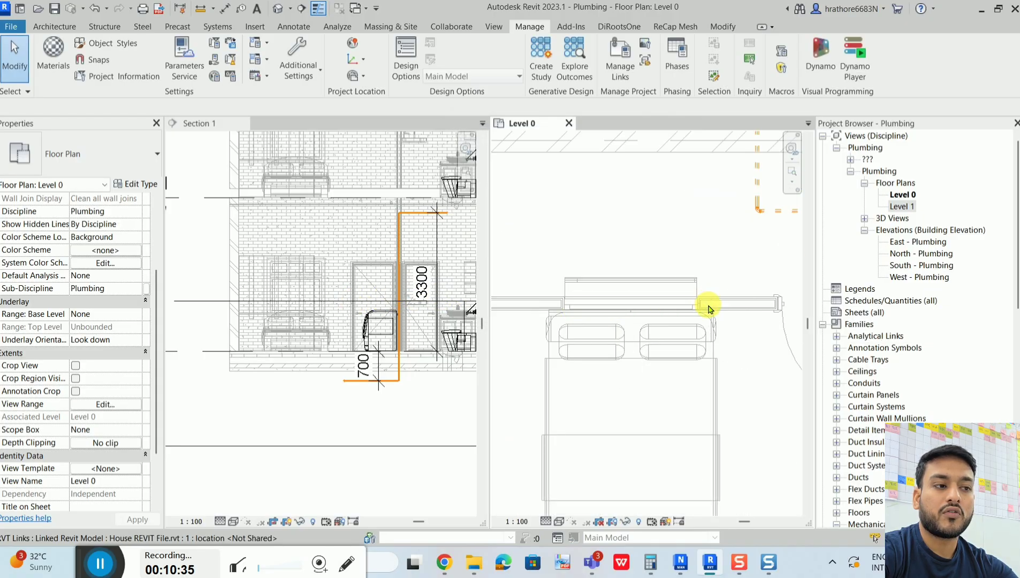
scroll(594, 214, down, 2)
scroll(585, 274, up, 2)
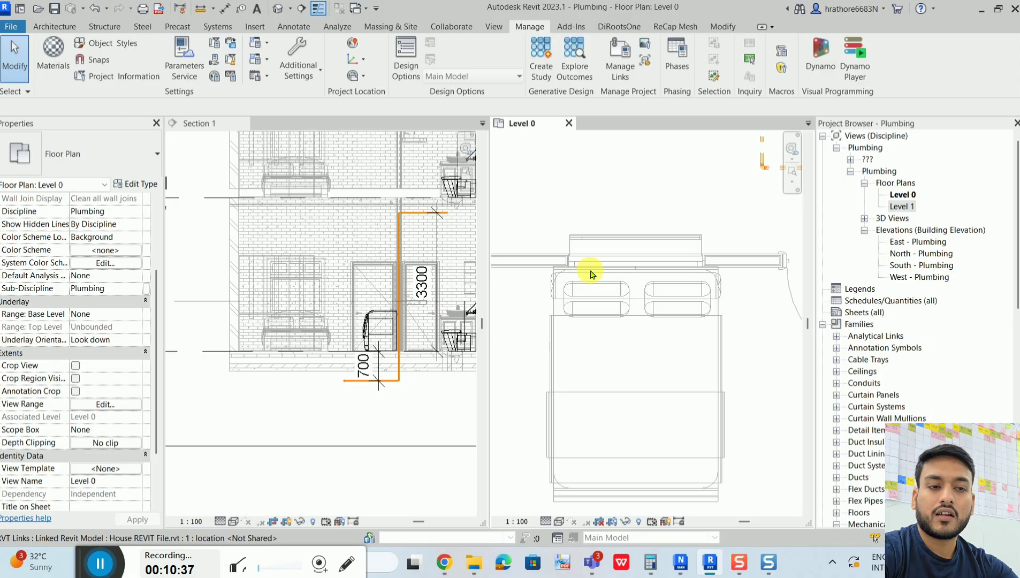
scroll(613, 265, down, 2)
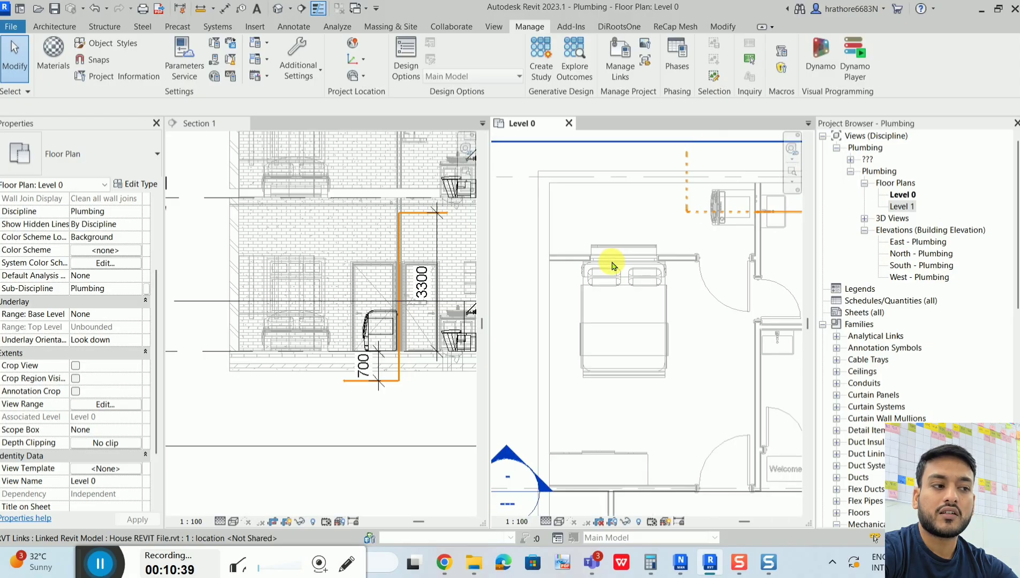
scroll(599, 252, down, 3)
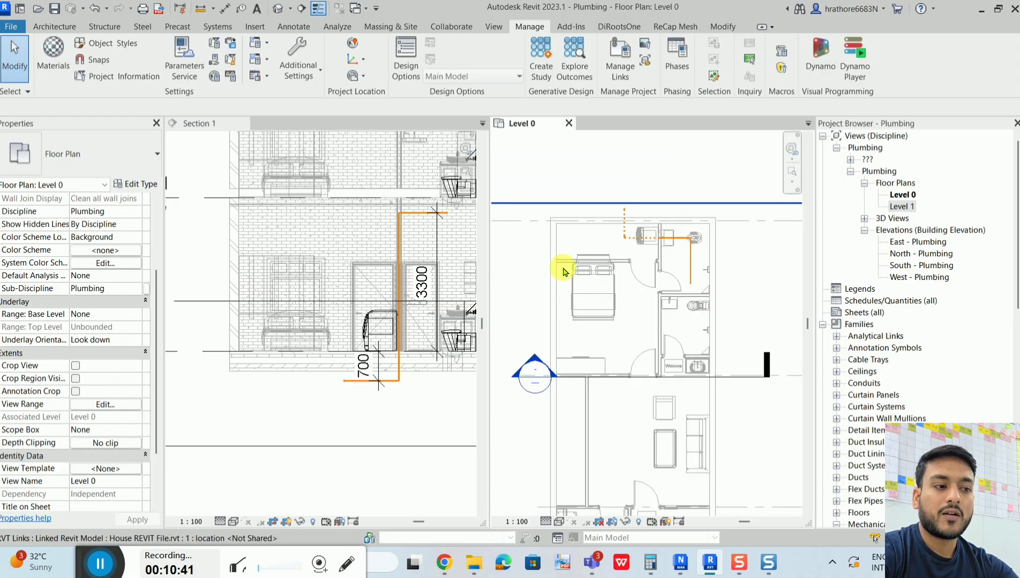
scroll(604, 251, up, 2)
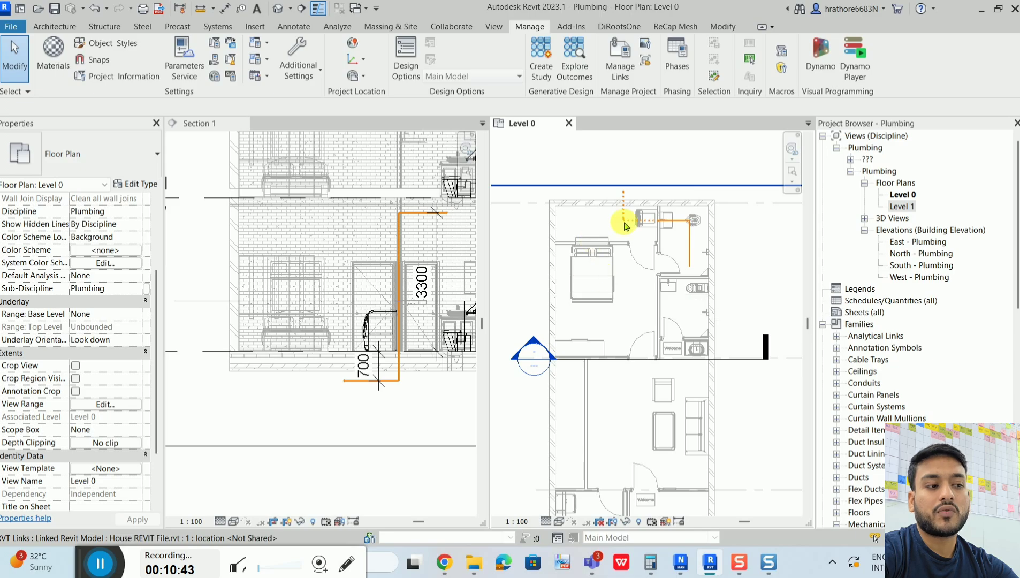
scroll(596, 286, down, 1)
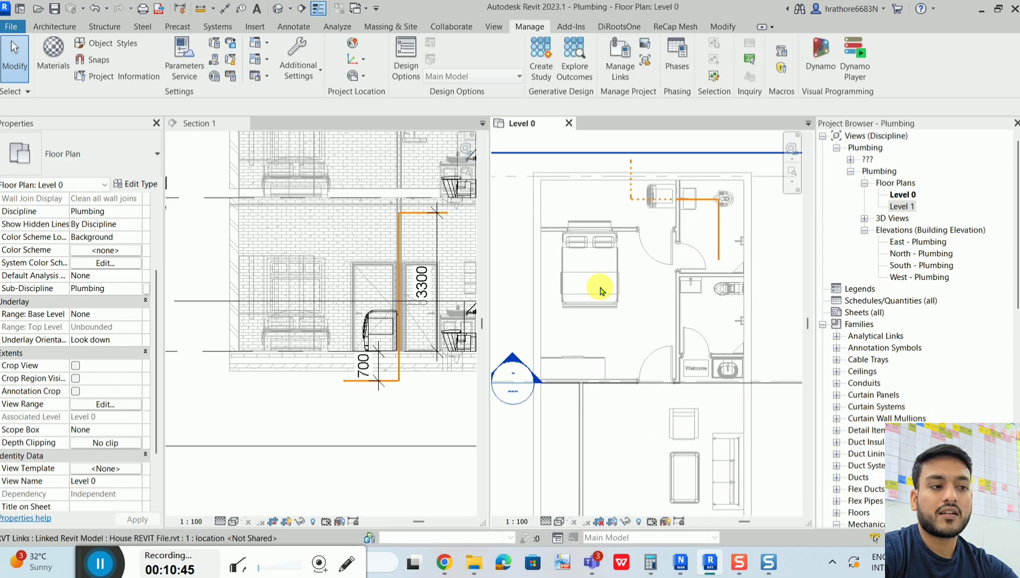
scroll(603, 233, down, 1)
scroll(594, 241, up, 2)
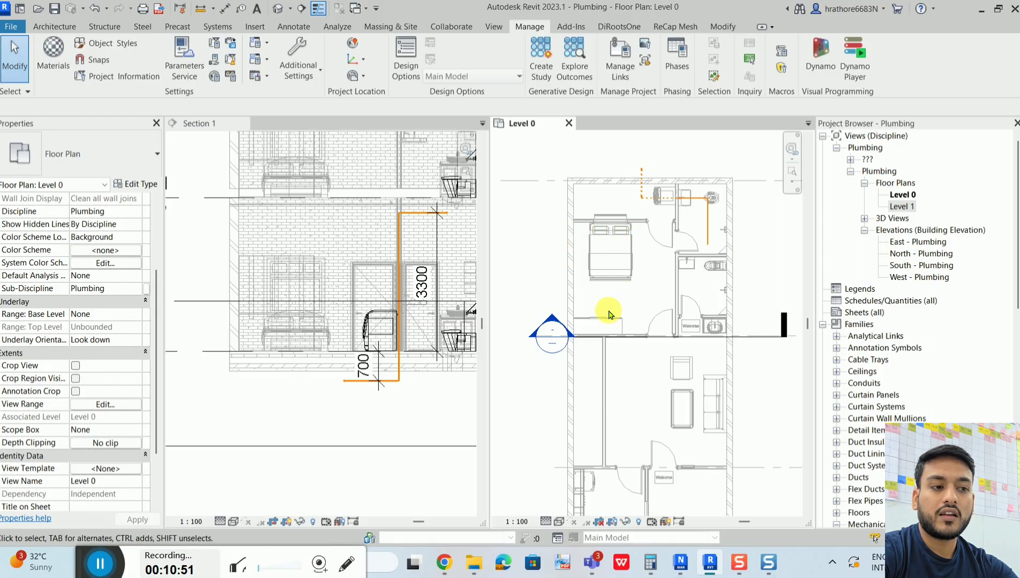
scroll(615, 216, up, 2)
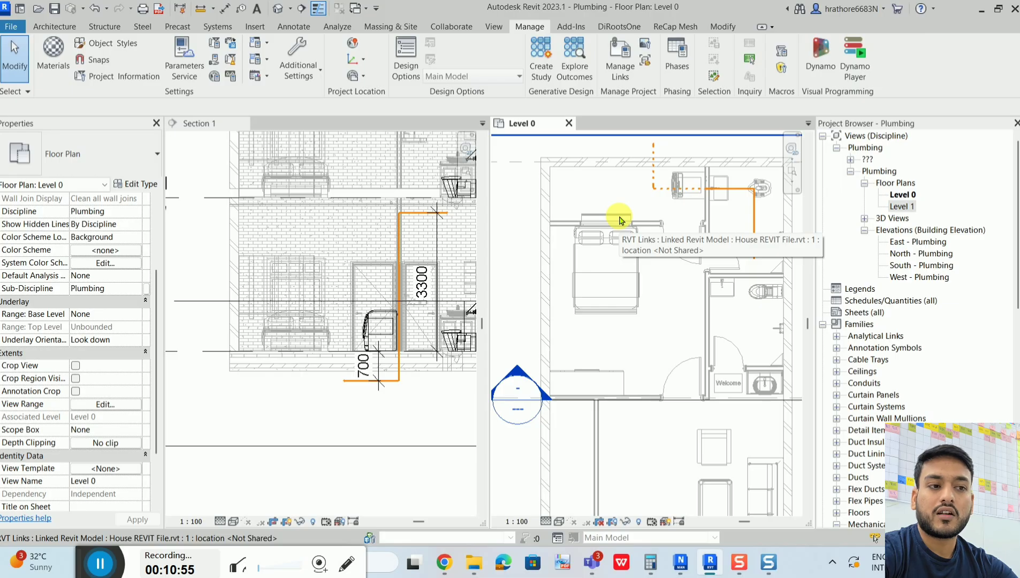
Compare the pipe heights in Section 1 with the Level 0 plan's View Range settings, and close the dialog
scroll(616, 219, down, 5)
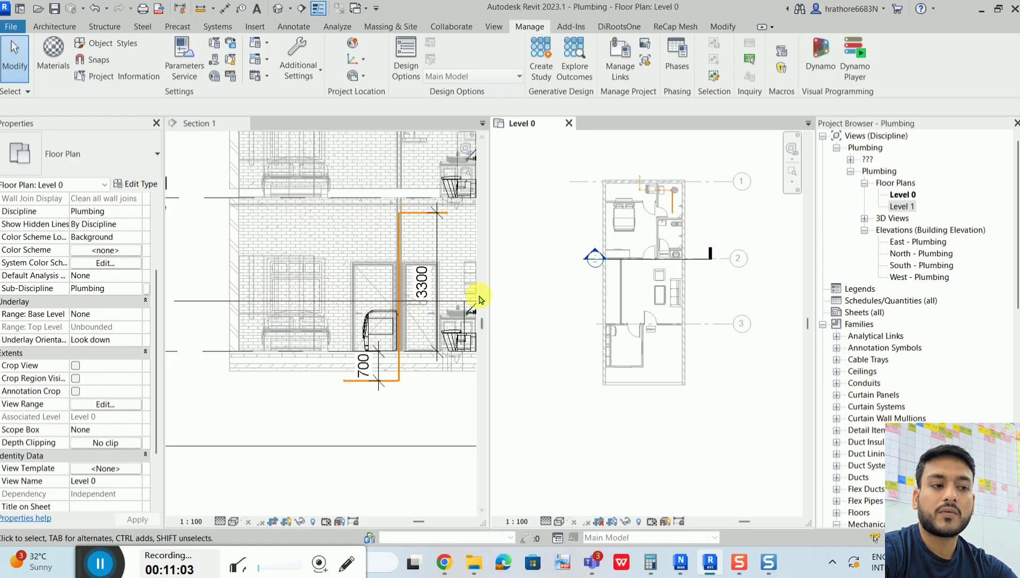
scroll(364, 314, down, 2)
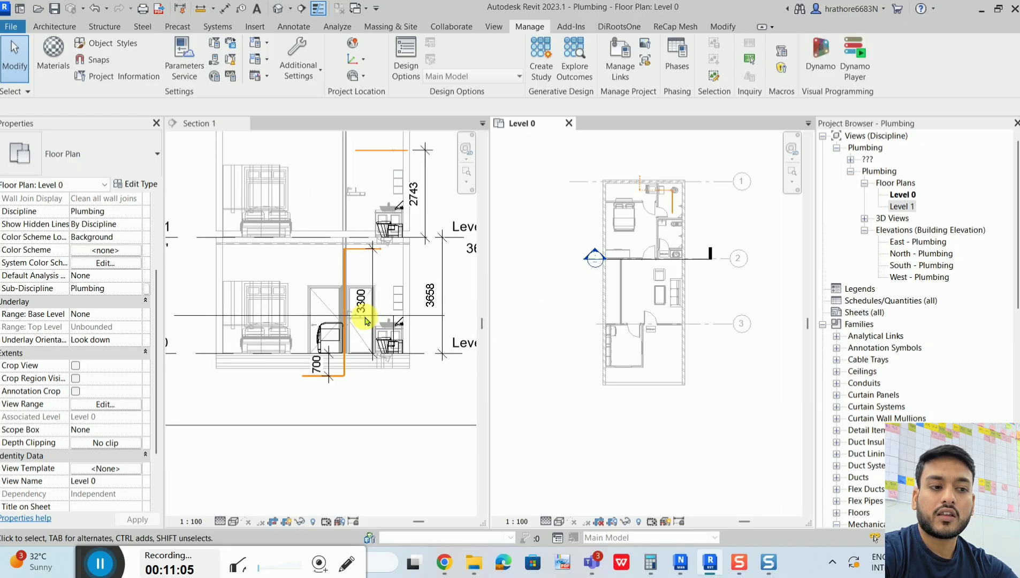
scroll(428, 318, up, 2)
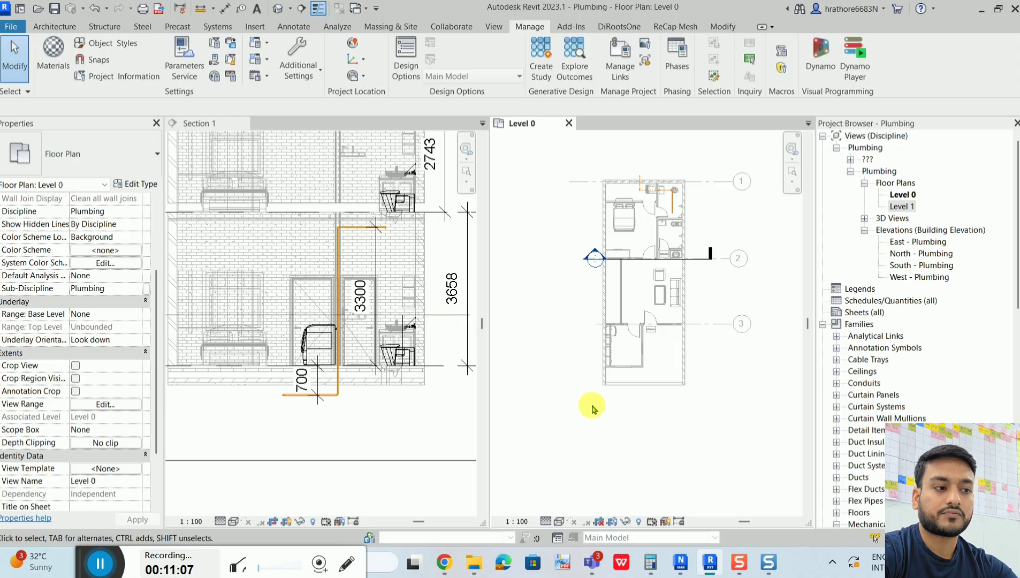
click(136, 405)
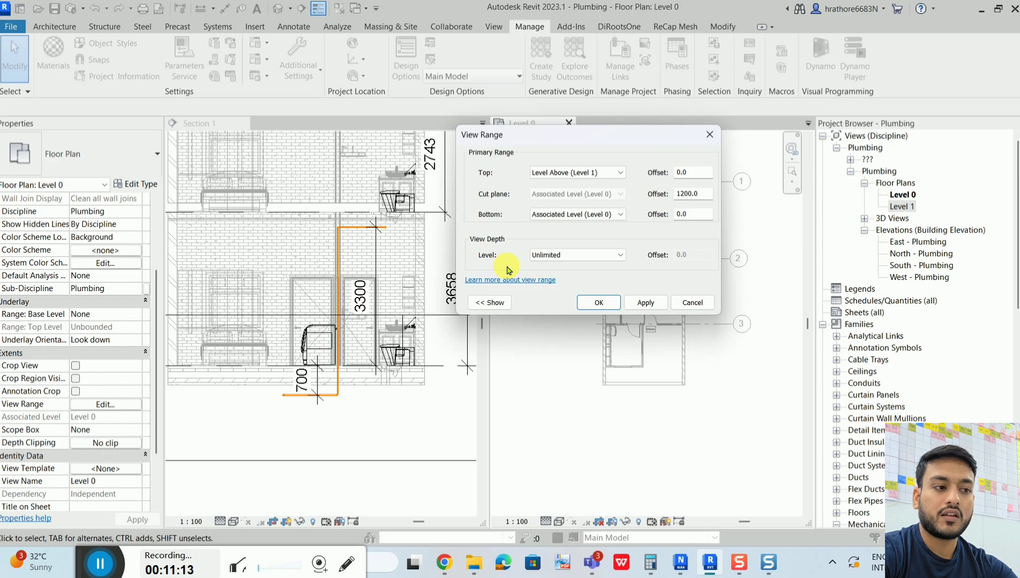
key(Return)
Inspect the properties of the solid pipe segment beside the toilet in the Level 0 plan, and clear the selection
scroll(681, 177, up, 3)
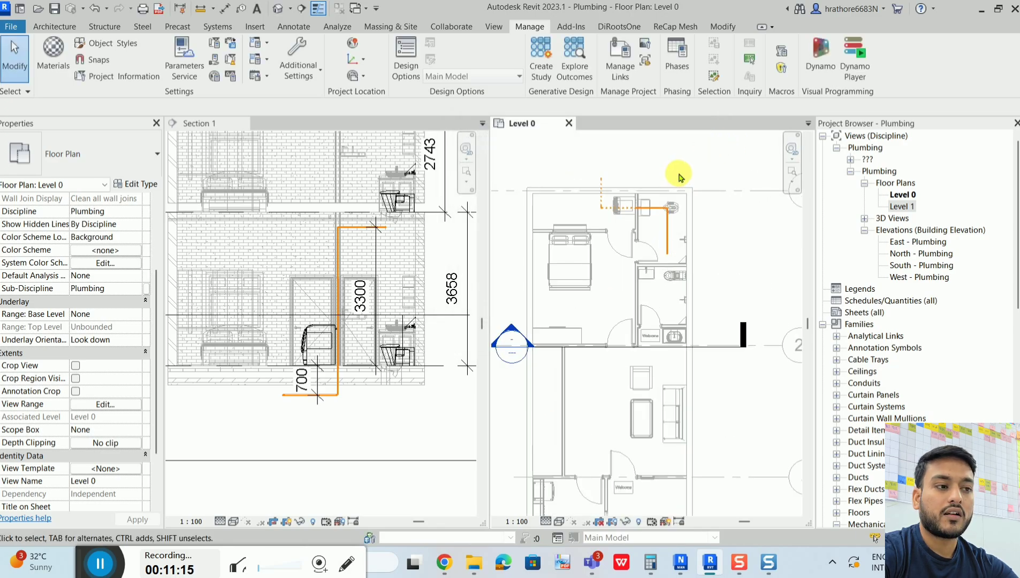
scroll(644, 193, up, 2)
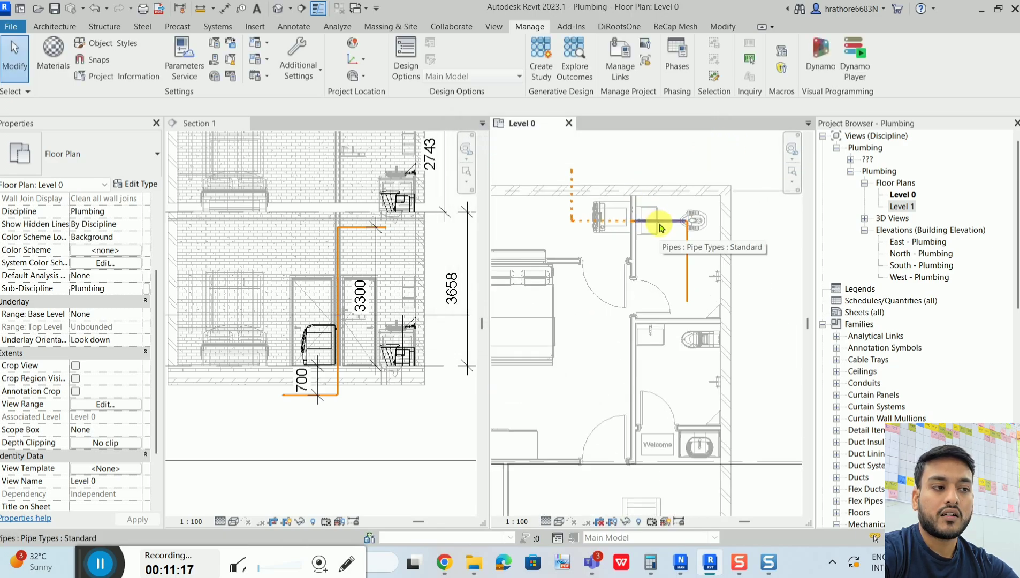
click(684, 257)
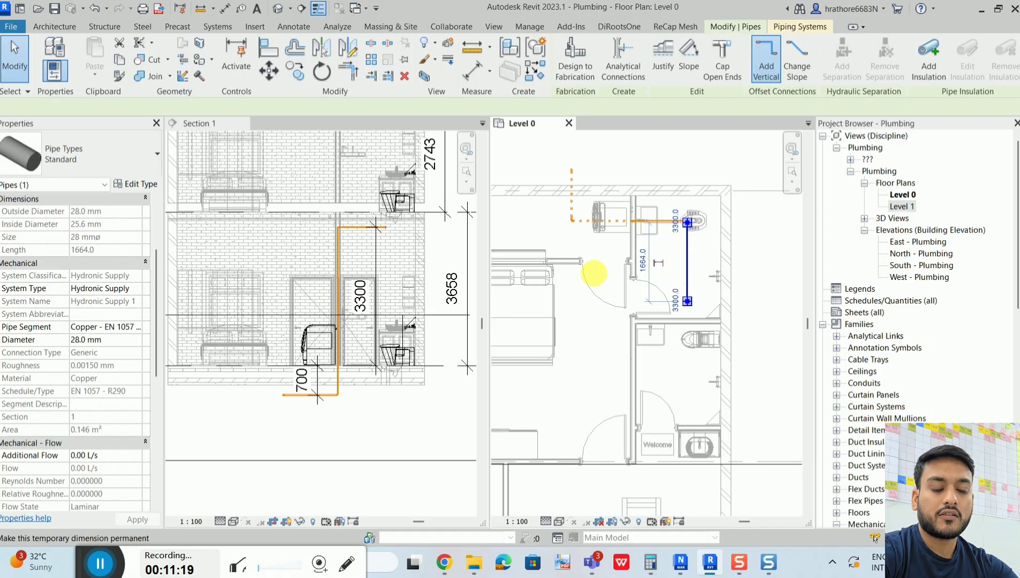
key(Escape)
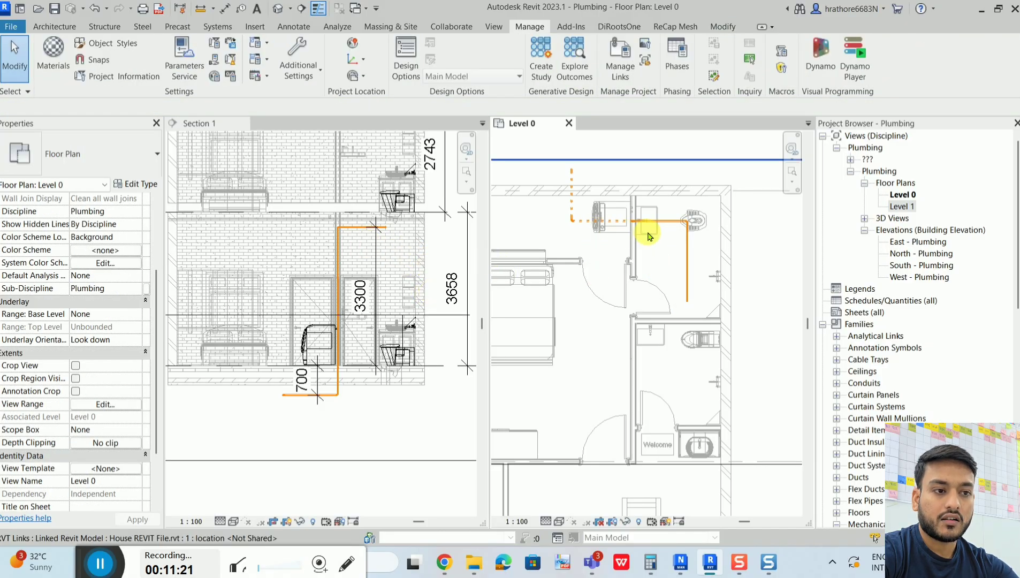
Check the elevation of the upper horizontal pipe in Section 1 and examine its height dimension above Level 0
scroll(353, 222, up, 2)
click(335, 253)
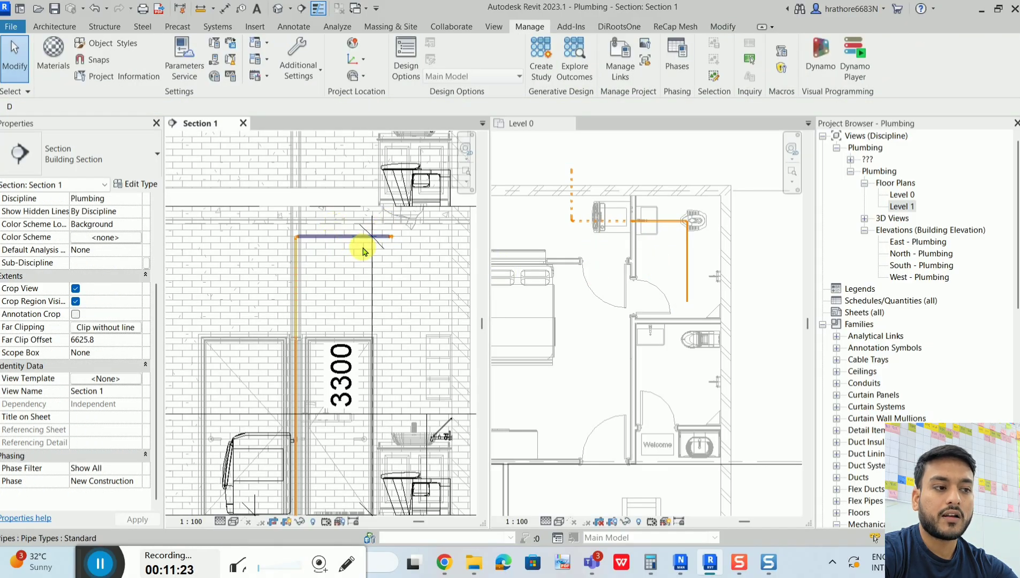
click(326, 236)
scroll(325, 239, down, 2)
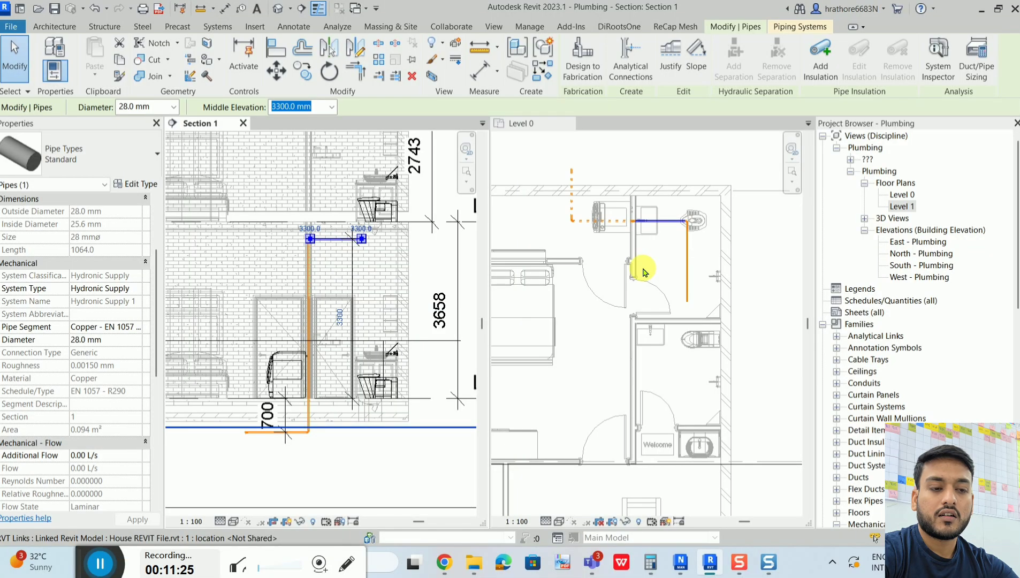
key(Escape)
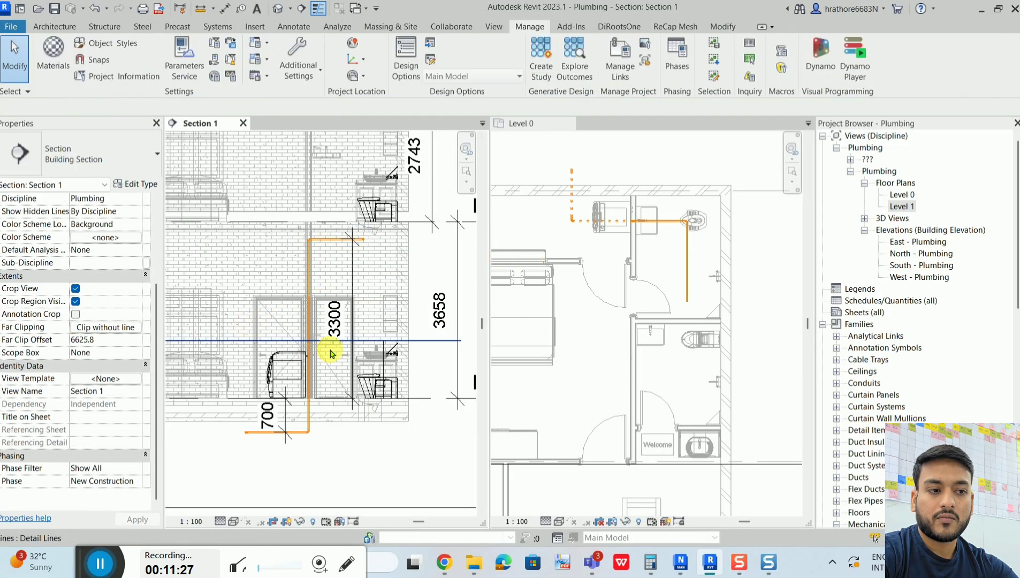
scroll(352, 290, up, 3)
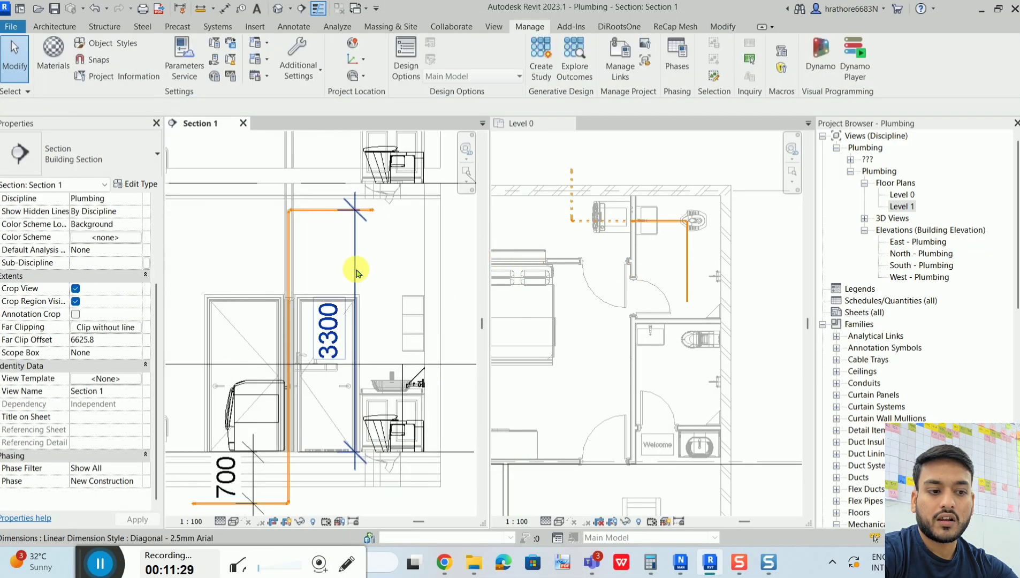
scroll(306, 348, down, 2)
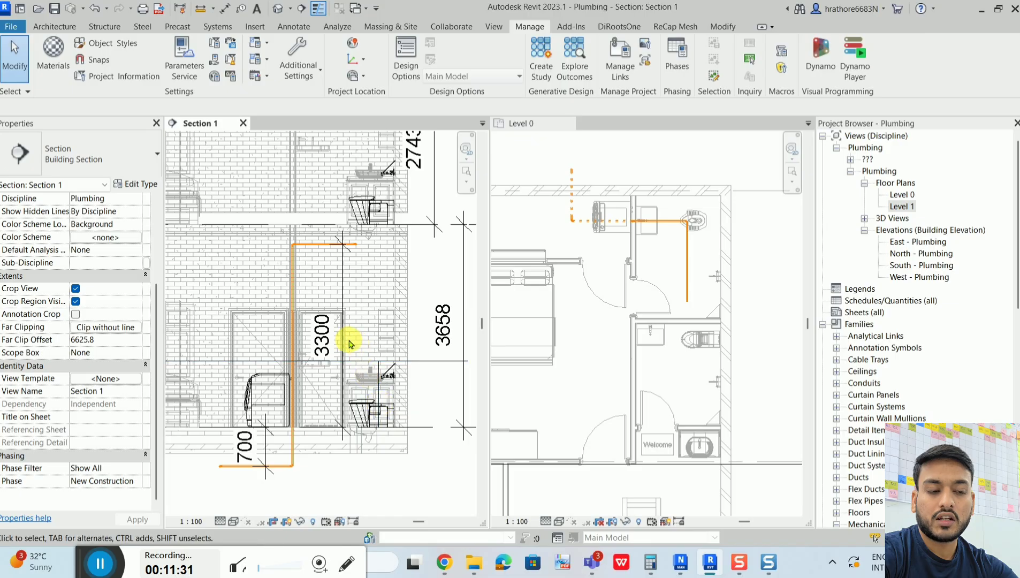
Set the Top of the Level 0 plan's primary range to Associated Level (Level 0) with a 3100 offset, and accept the change
click(576, 396)
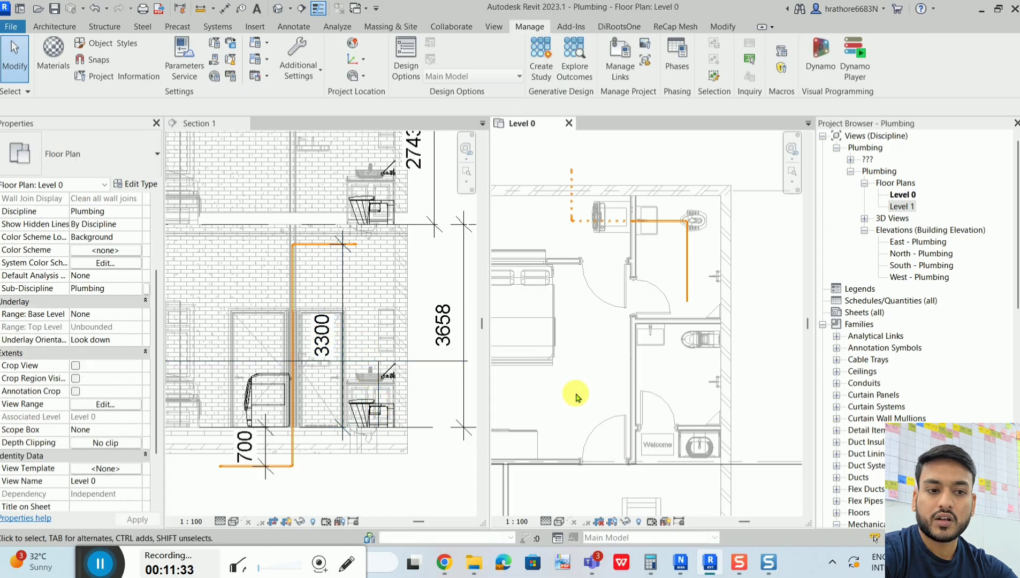
click(113, 407)
click(610, 172)
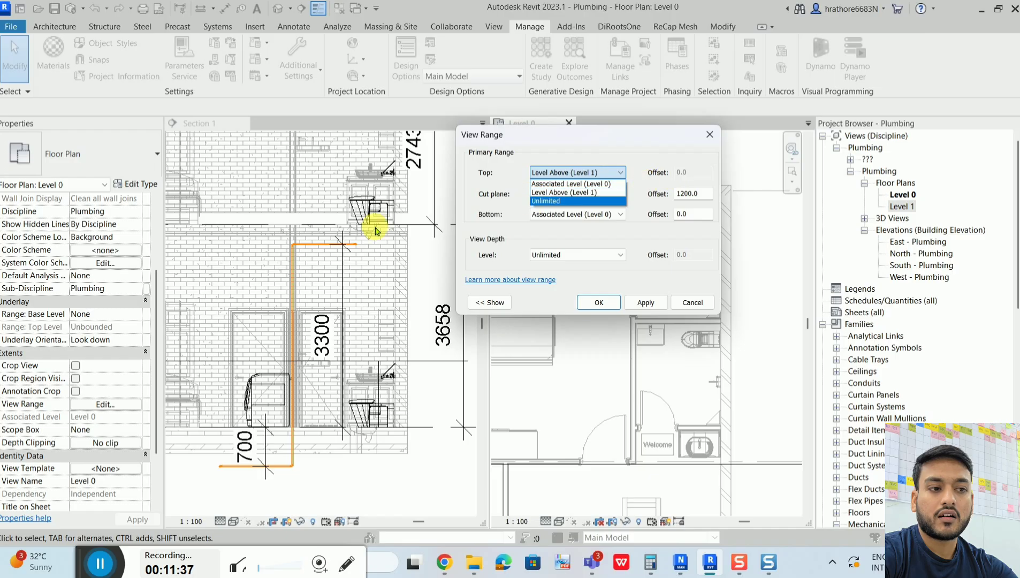
click(586, 183)
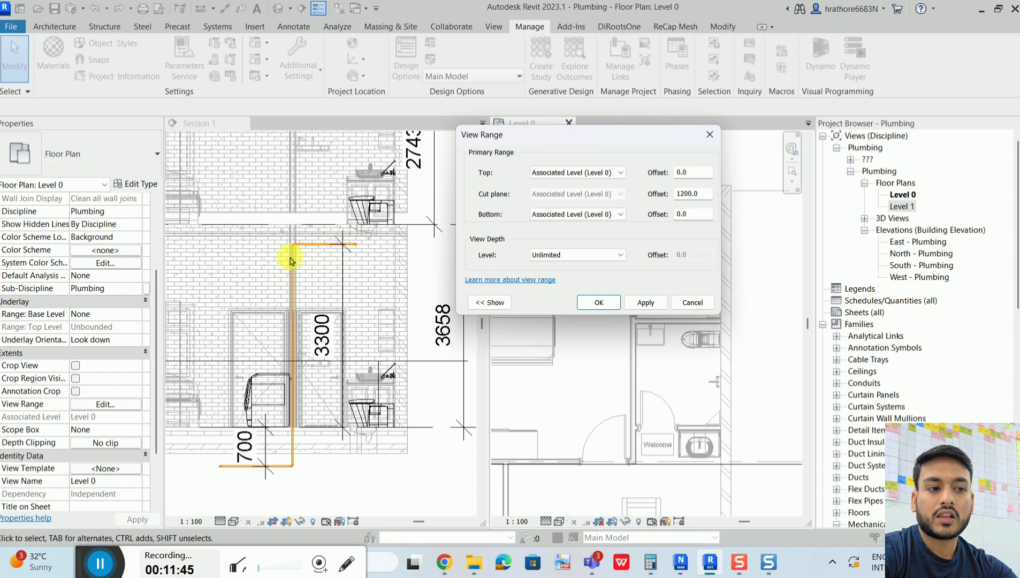
double_click(693, 172)
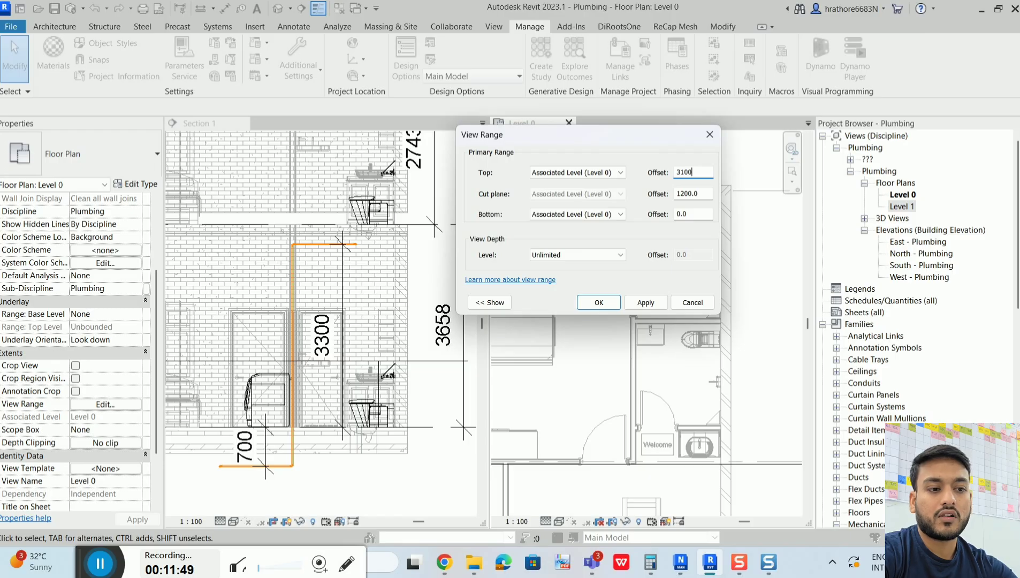
text(3100)
click(614, 304)
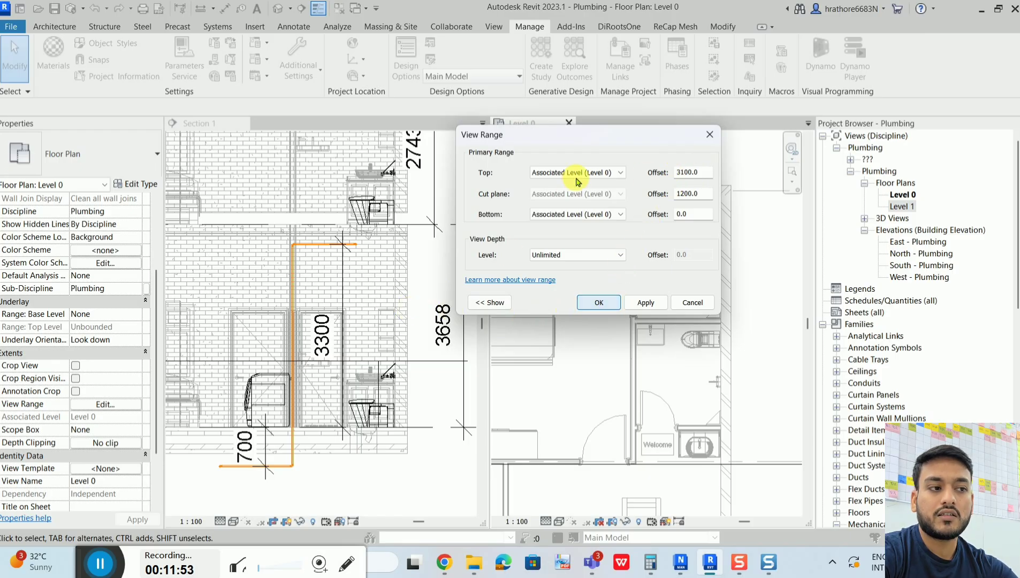
click(416, 424)
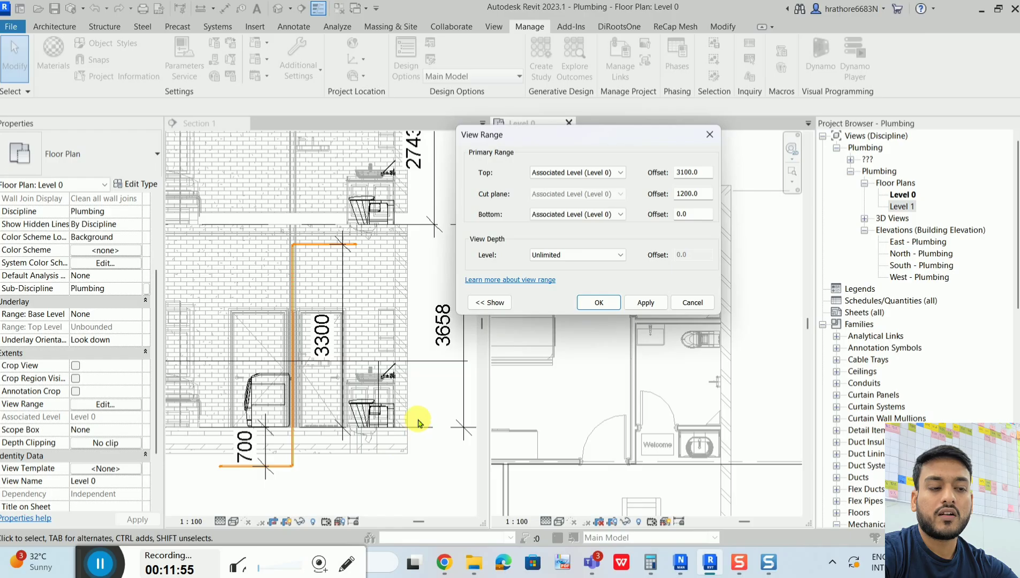
click(599, 302)
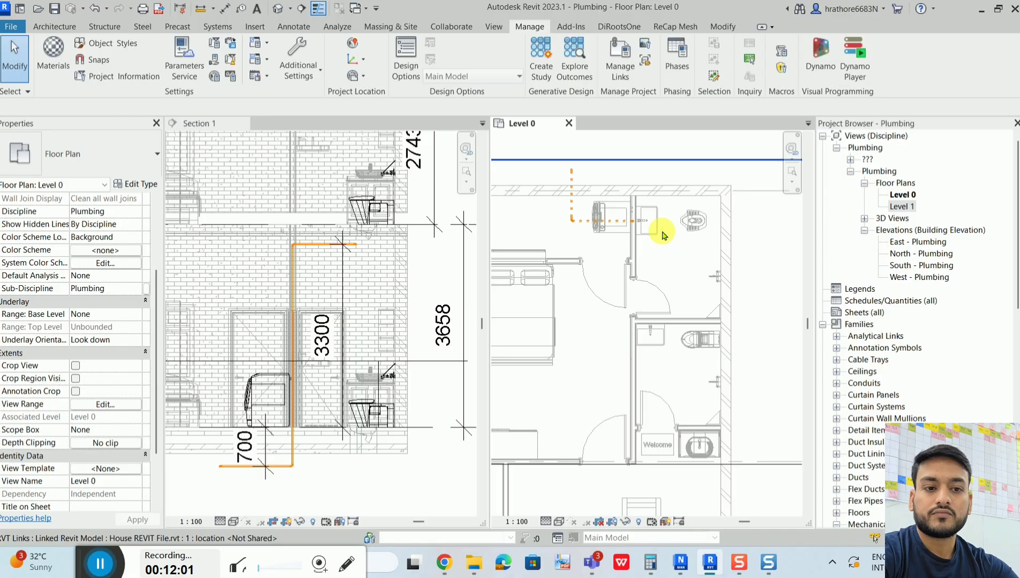
Set the Level 0 plan's underlay base level to Level 1 and apply the change
click(138, 315)
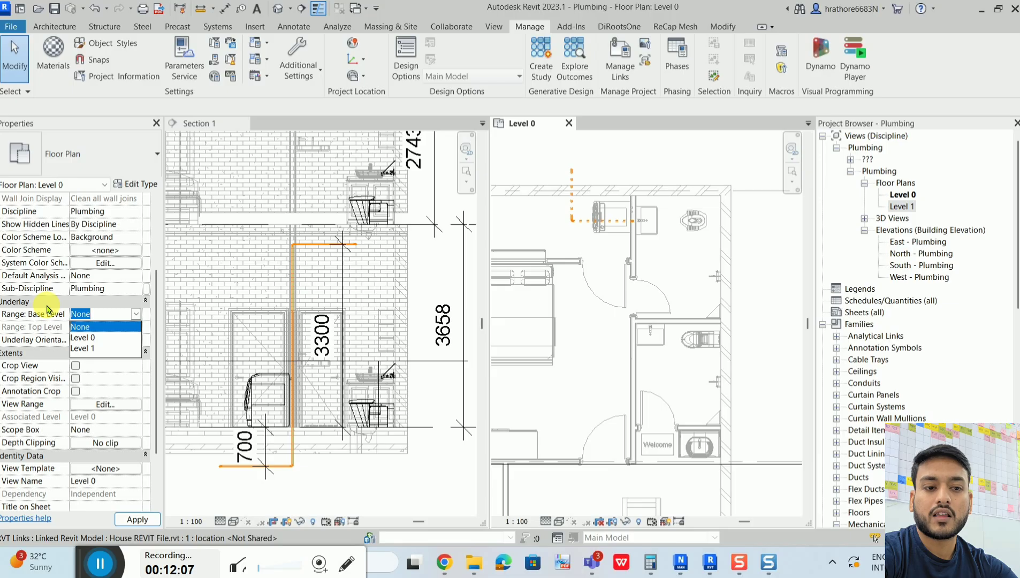
click(94, 328)
click(142, 516)
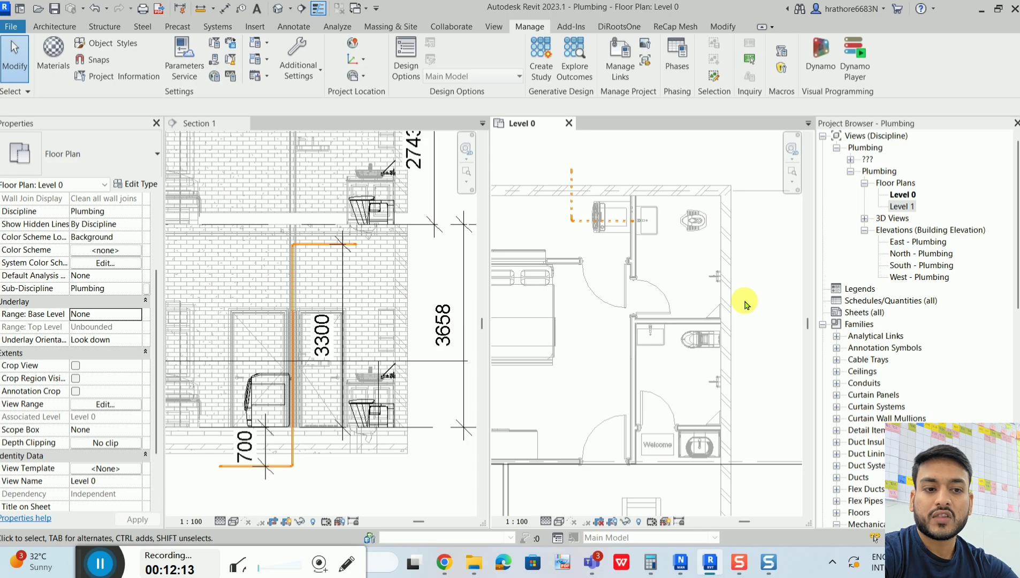
click(129, 315)
click(138, 315)
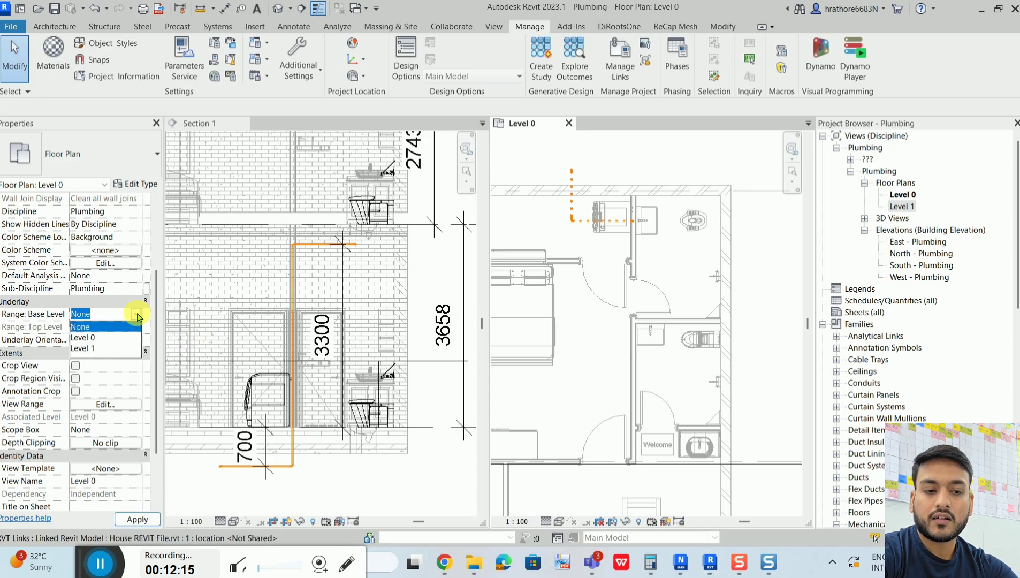
click(83, 349)
click(137, 519)
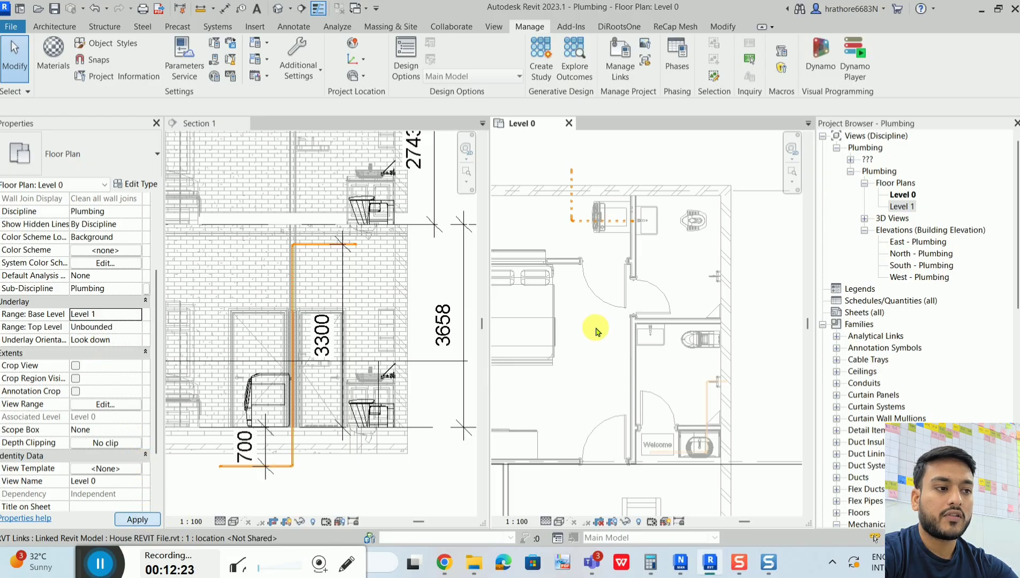
Set the Level 0 plan's underlay range to base level Level 0 and top level Level 1
click(137, 314)
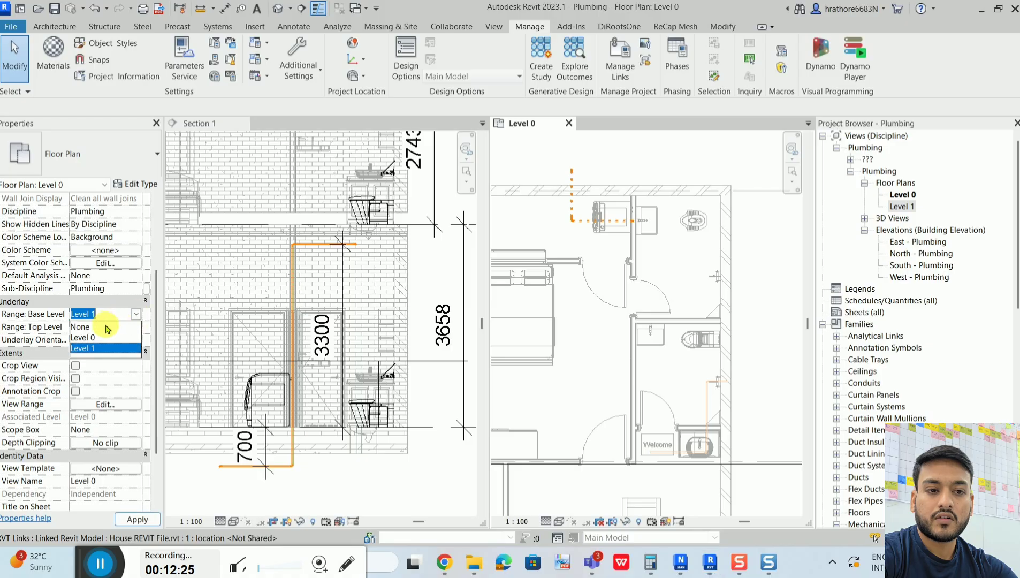
click(94, 338)
click(132, 330)
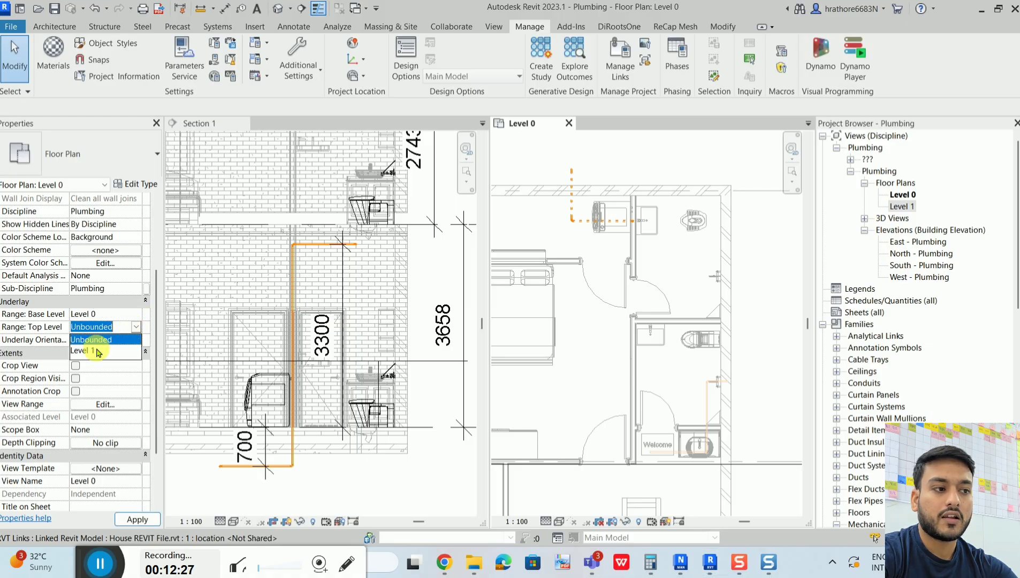
click(100, 349)
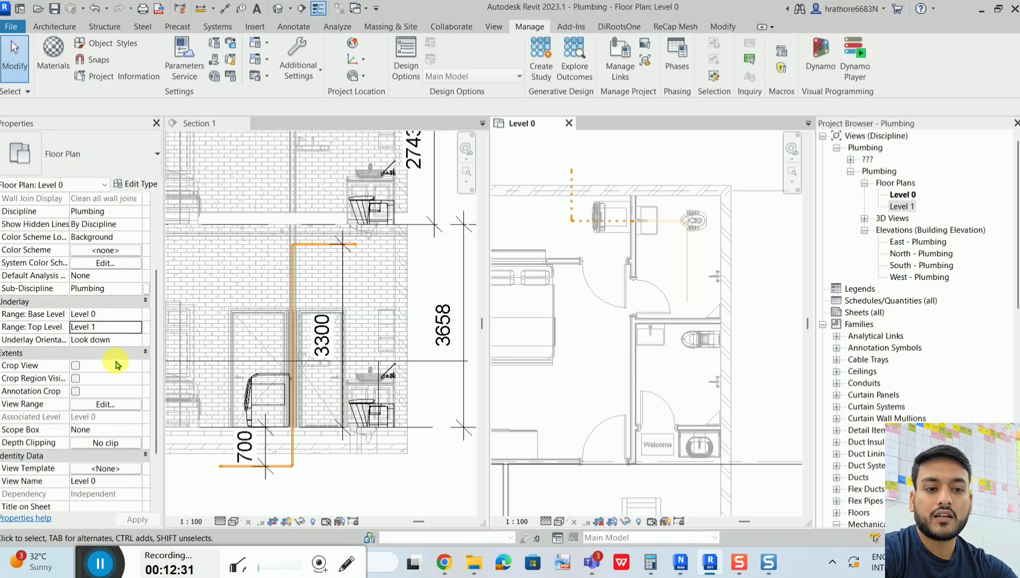
Turn off the Level 0 plan's underlay by setting its base level to None
click(137, 315)
click(99, 327)
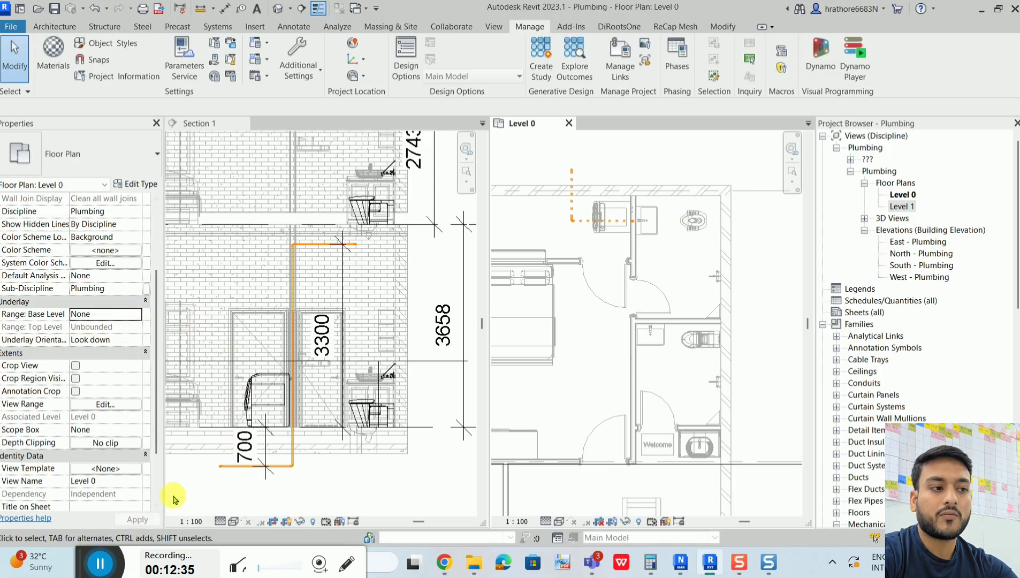
click(610, 291)
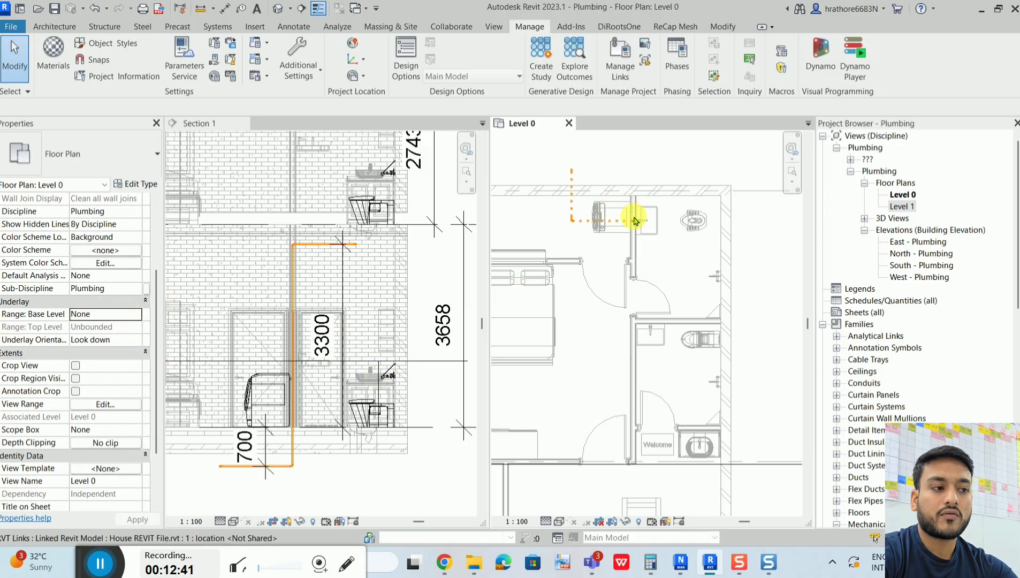
Select the vertical pipe in Section 1, examine its position in the Level 0 plan, and clear the selection
scroll(625, 217, up, 2)
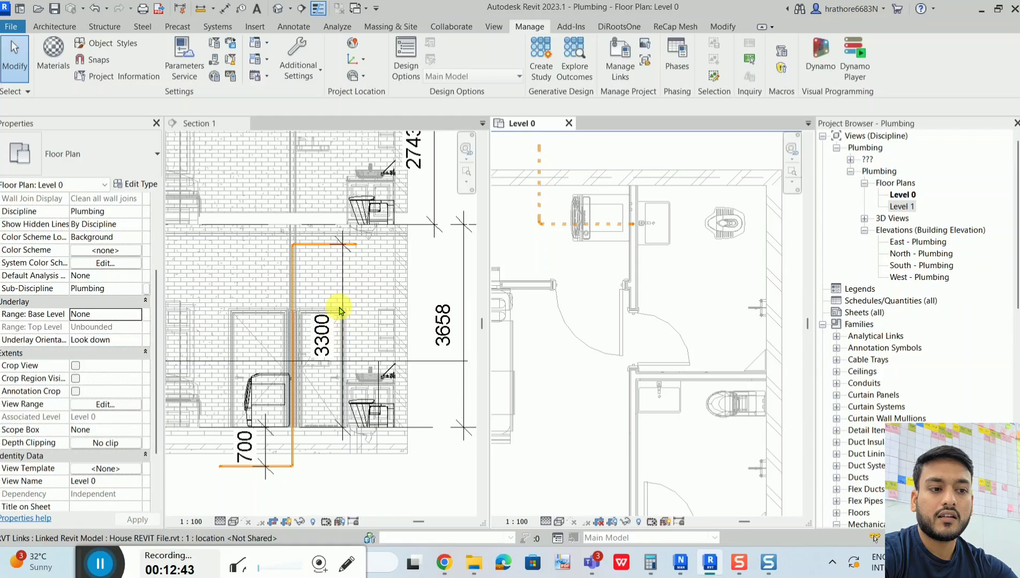
click(308, 290)
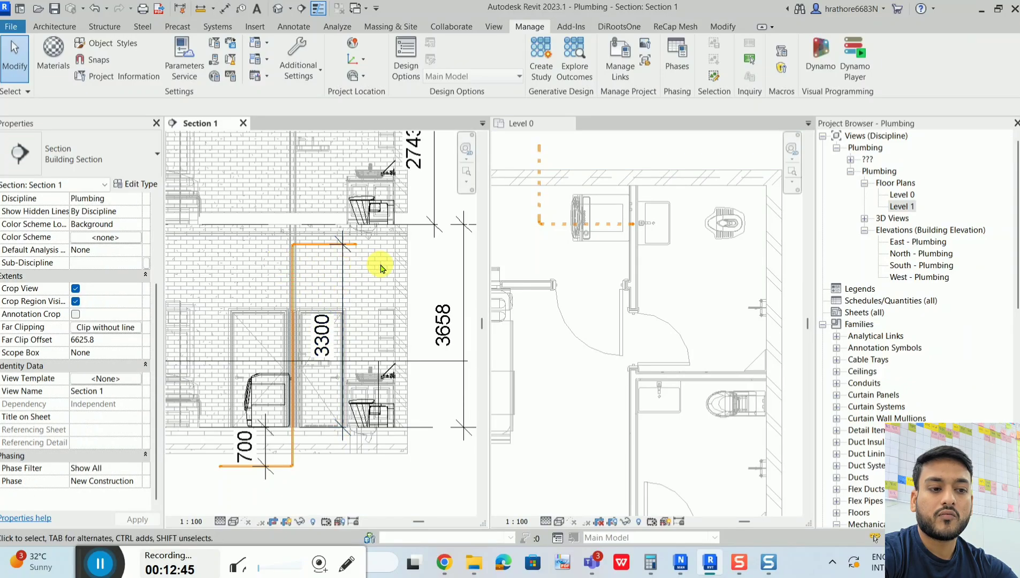
click(615, 217)
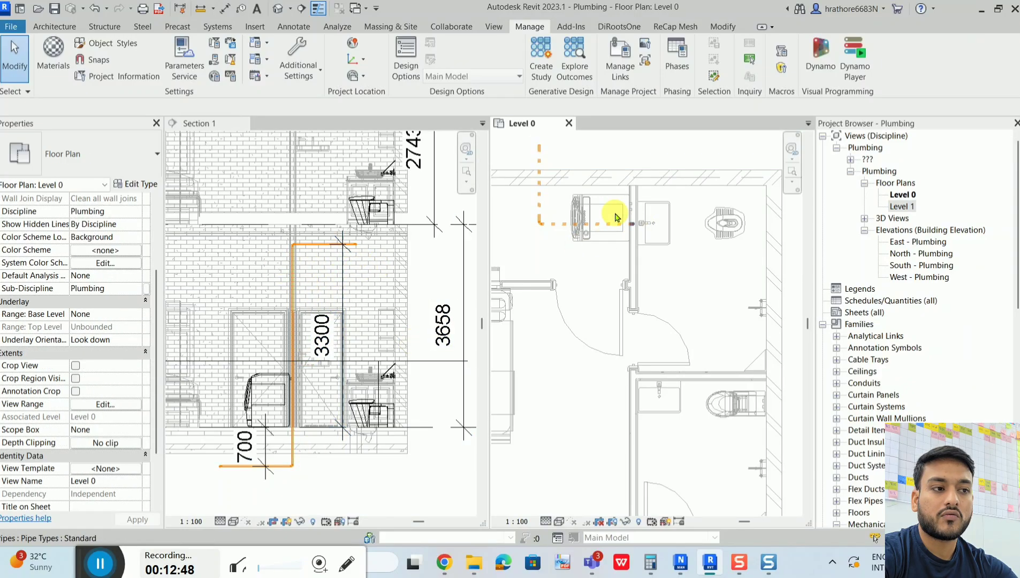
click(293, 401)
click(293, 400)
scroll(642, 225, up, 3)
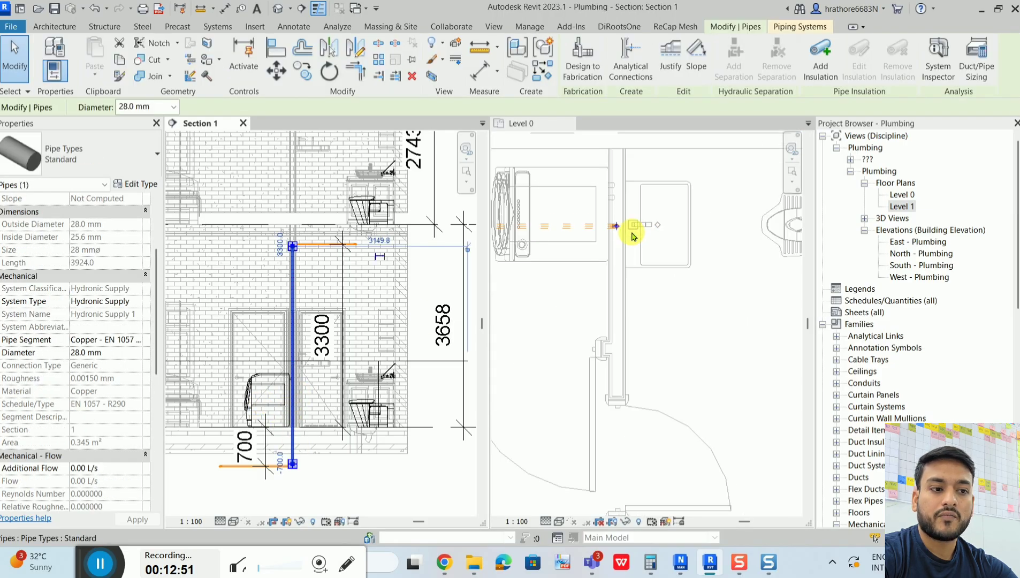
click(320, 270)
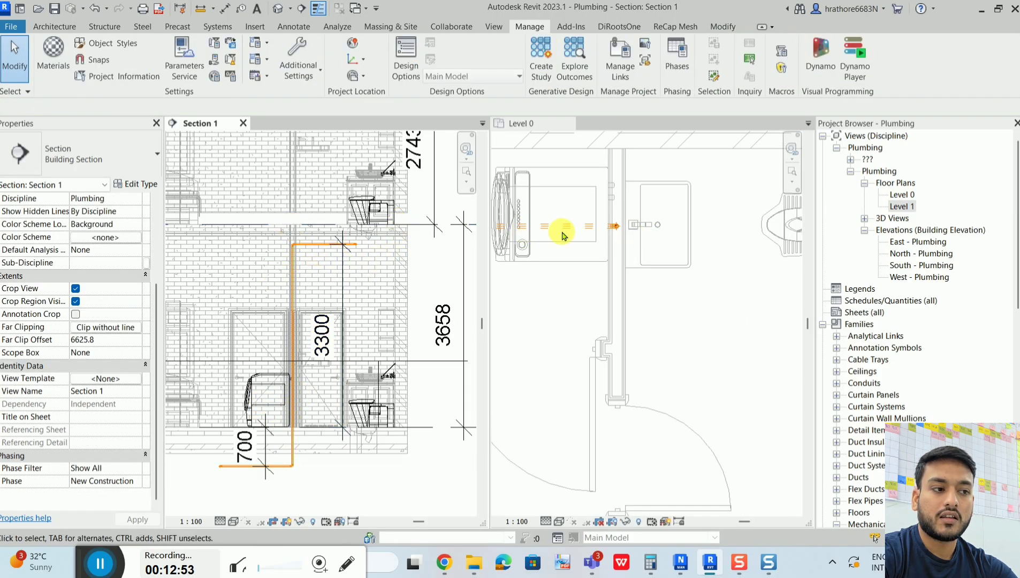
scroll(616, 237, down, 2)
click(654, 266)
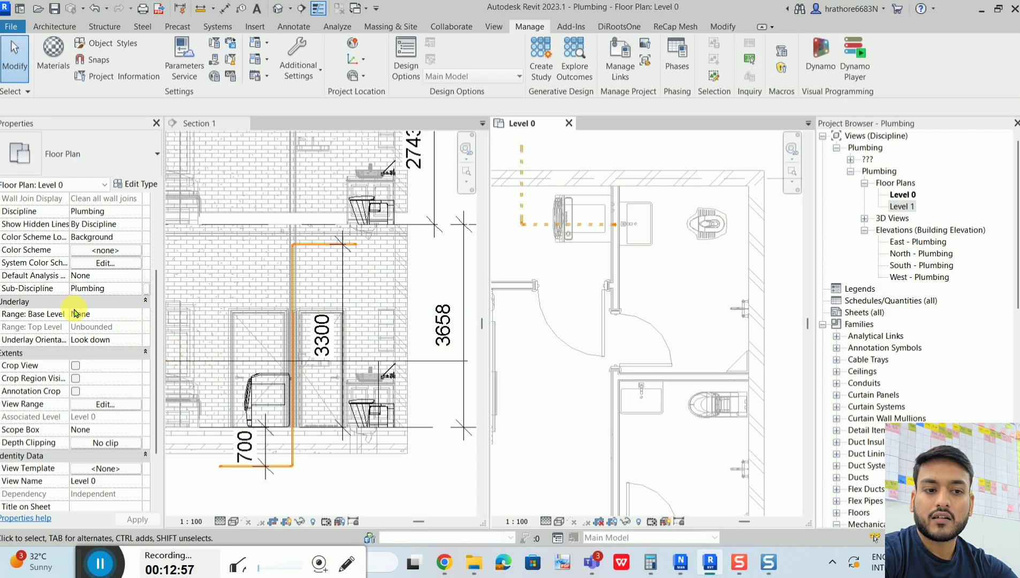
Set the Level 0 plan's underlay base level to Level 0 and examine the upper pipe run around the squat toilet
click(140, 316)
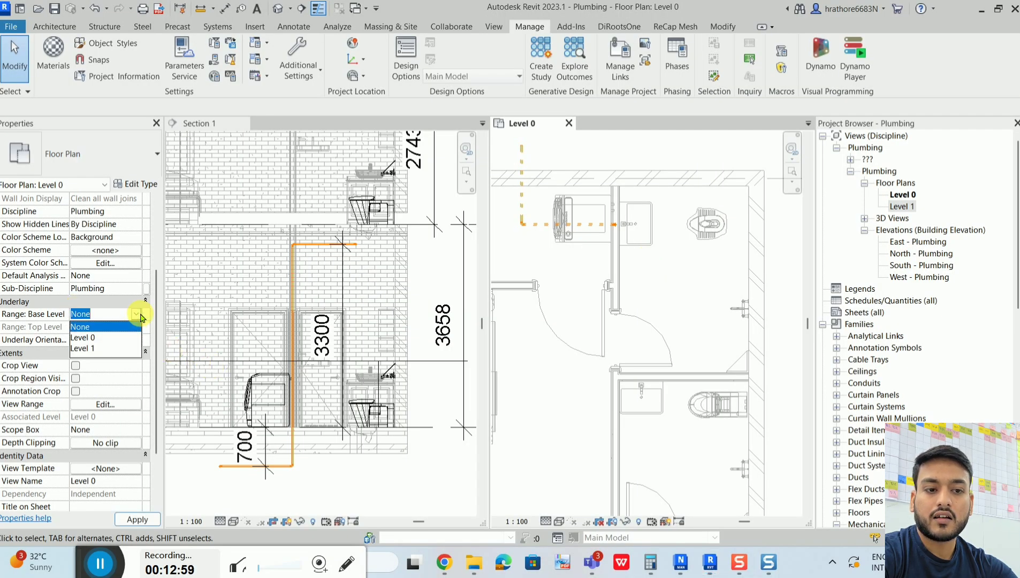
click(105, 338)
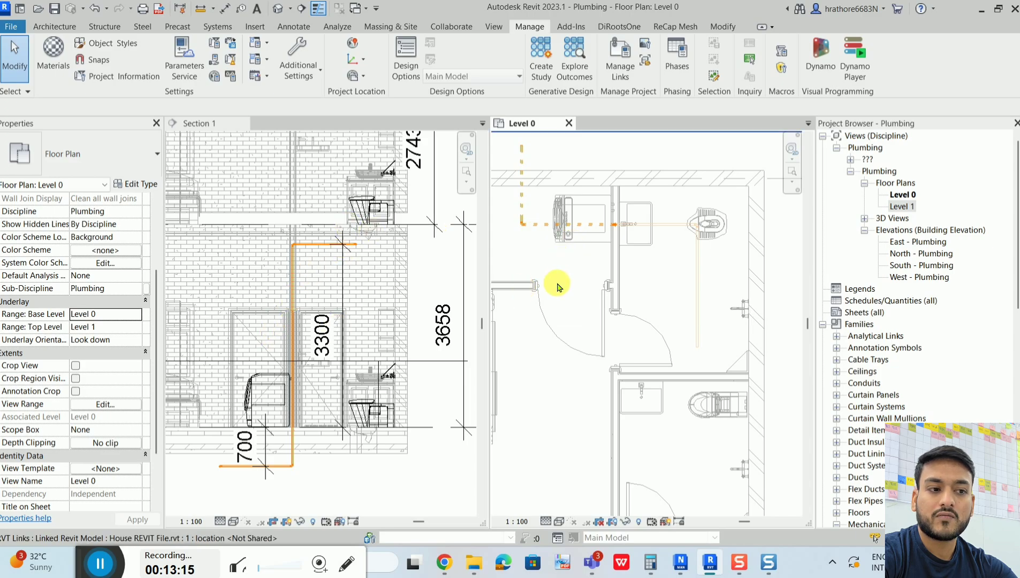
scroll(303, 255, up, 2)
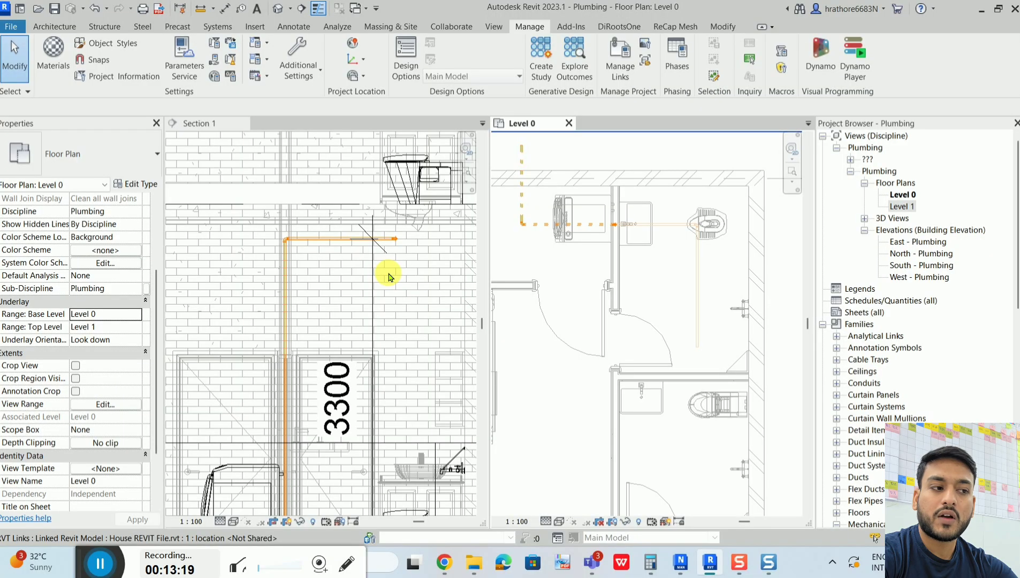
scroll(723, 255, up, 2)
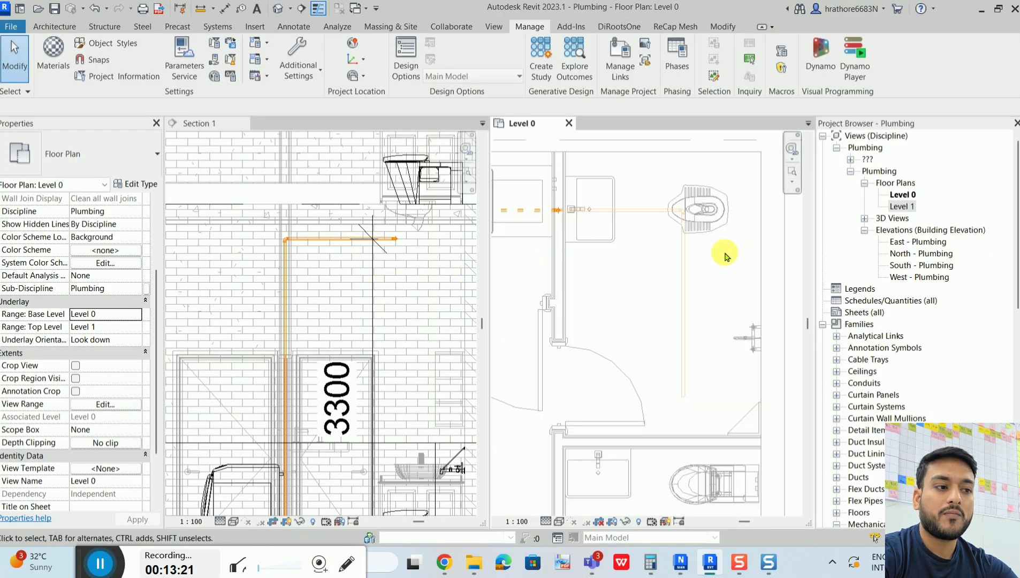
scroll(723, 256, up, 1)
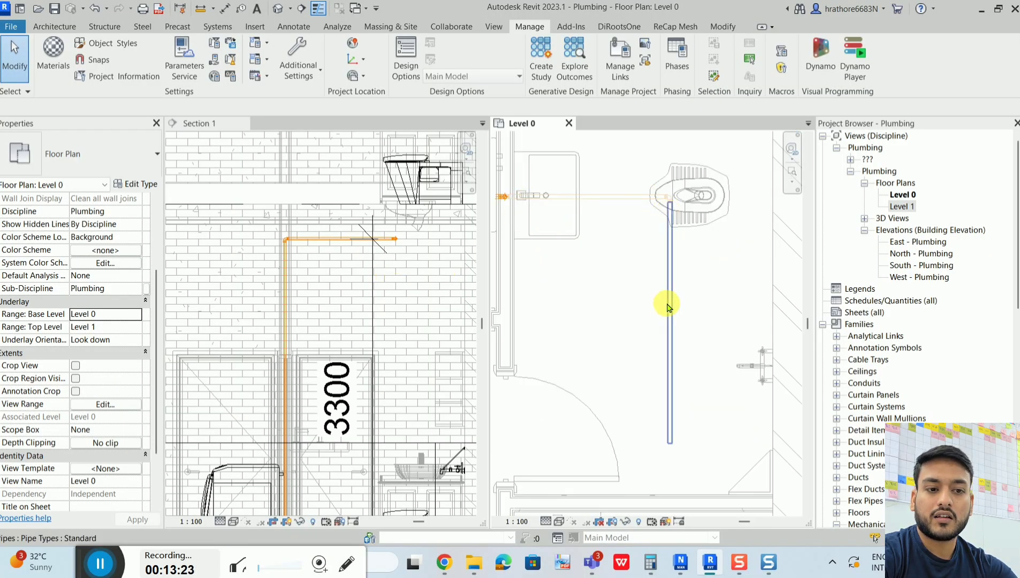
scroll(667, 308, down, 1)
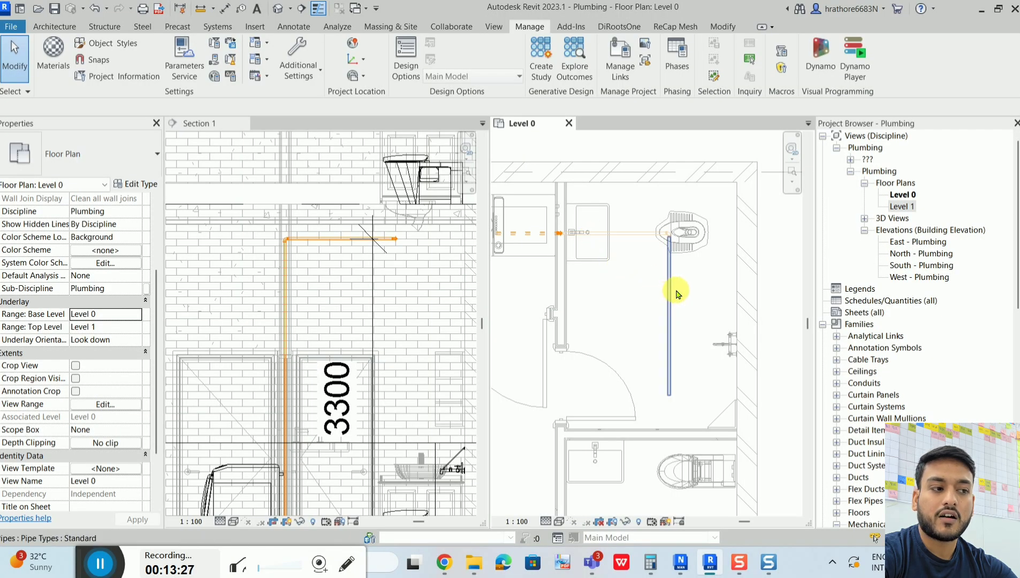
scroll(671, 293, up, 1)
scroll(620, 316, down, 1)
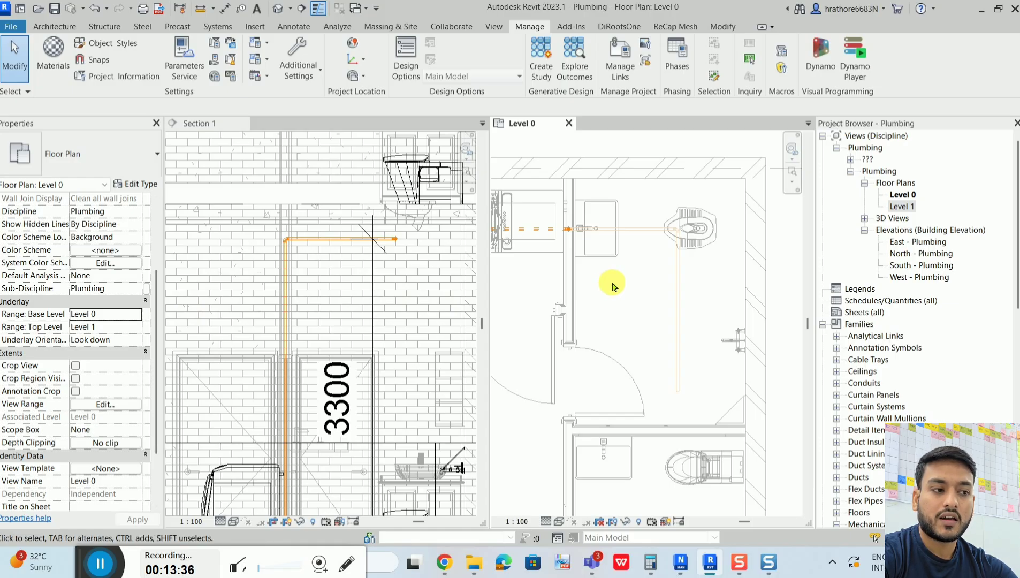
key(v)
key(v)
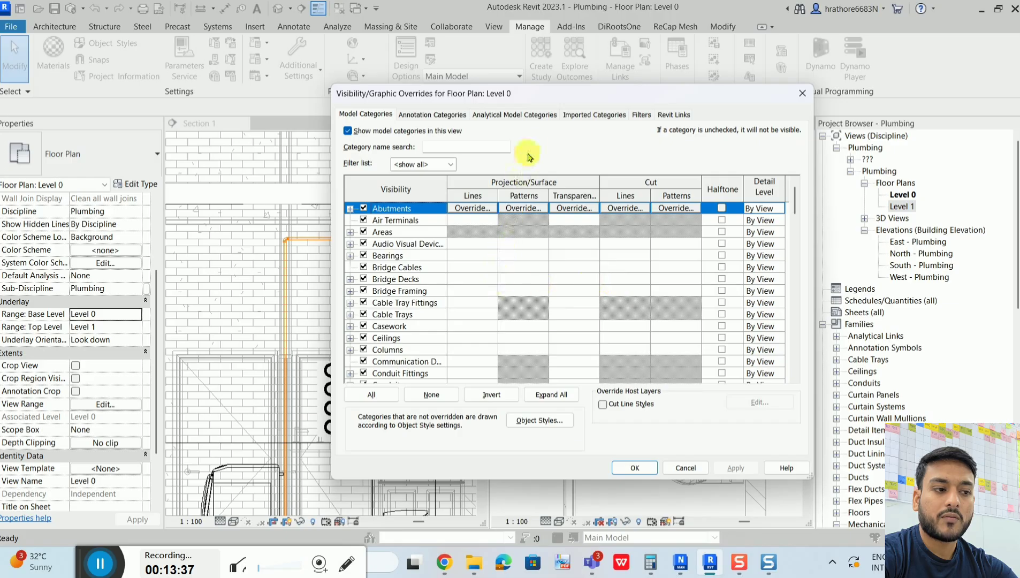
key(Escape)
Set the Top of the Level 0 plan's primary range to Level Above (Level 1) with a 0 offset, and accept the change
click(129, 404)
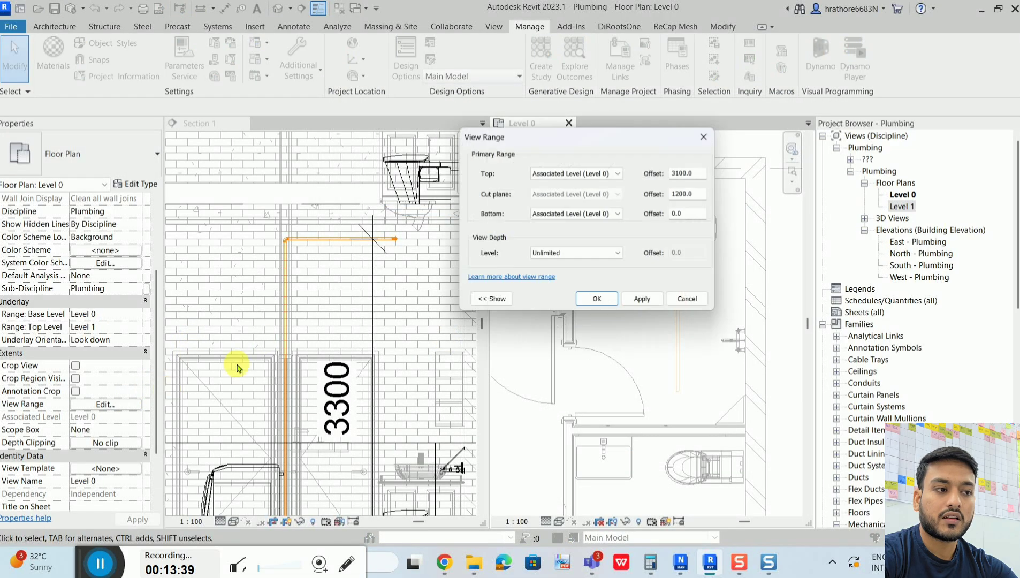
drag(702, 176, 662, 183)
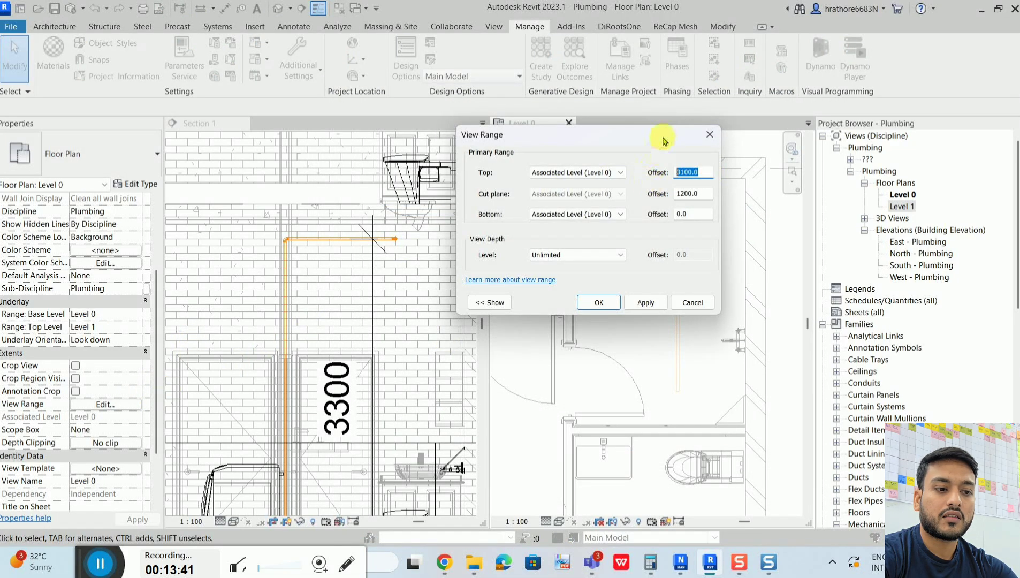
drag(662, 140, 507, 140)
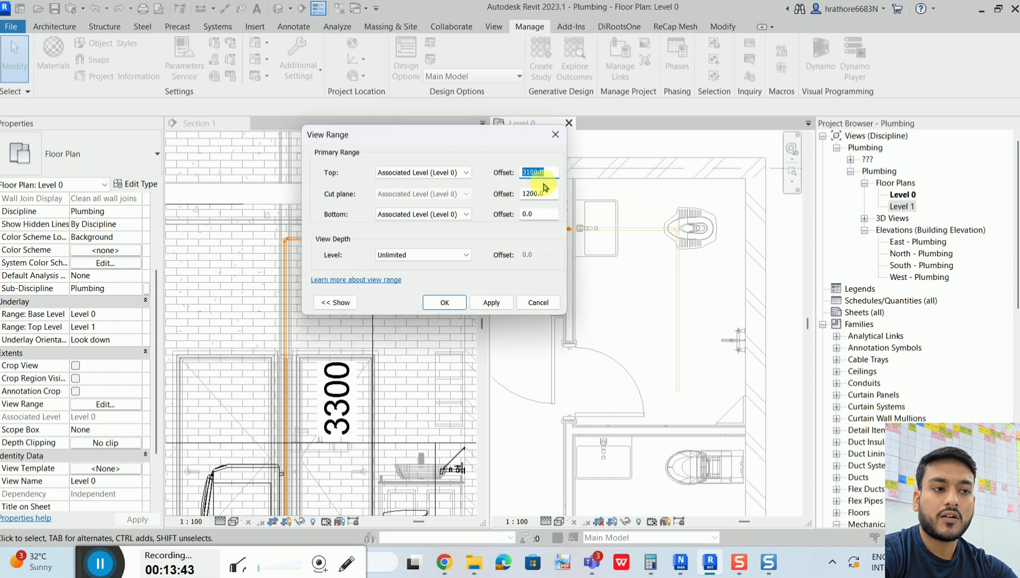
click(465, 172)
click(428, 188)
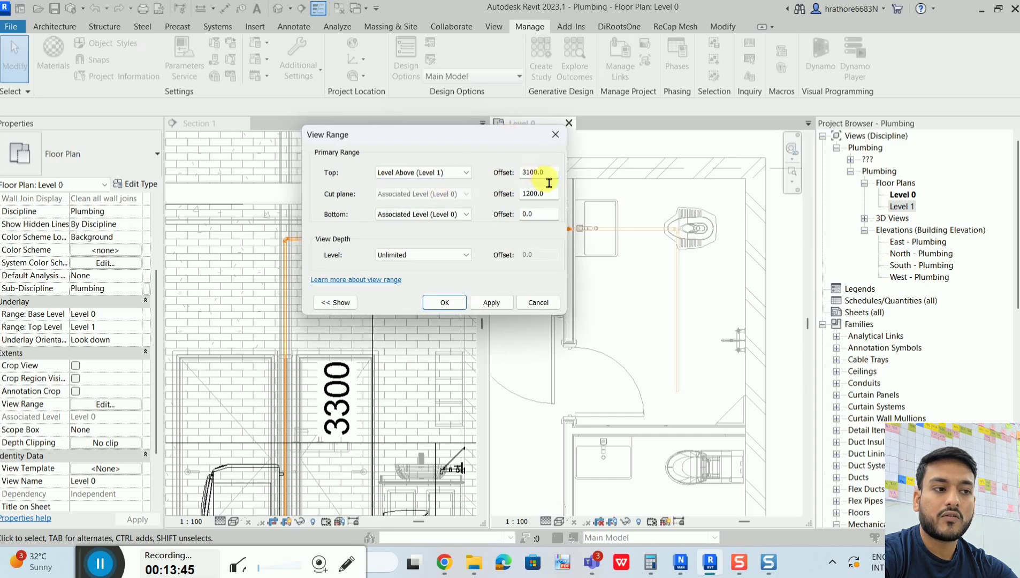
drag(551, 182, 505, 191)
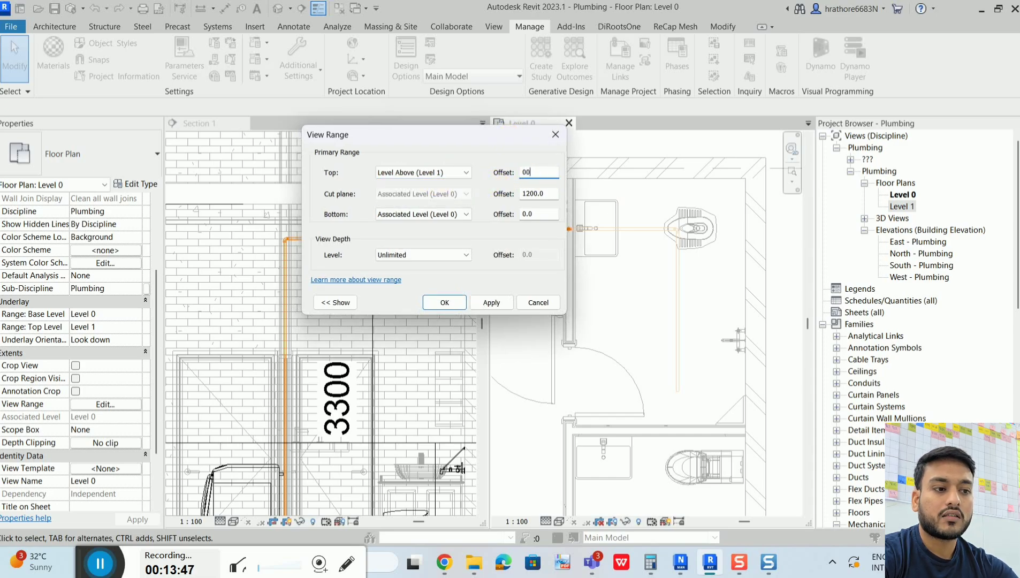
click(444, 302)
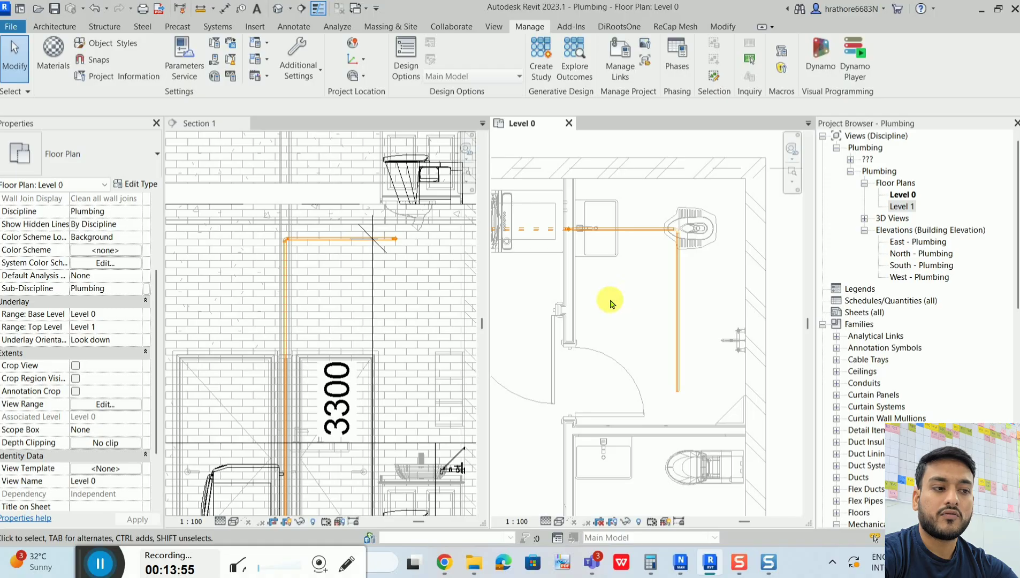
scroll(611, 299, down, 2)
key(v)
key(v)
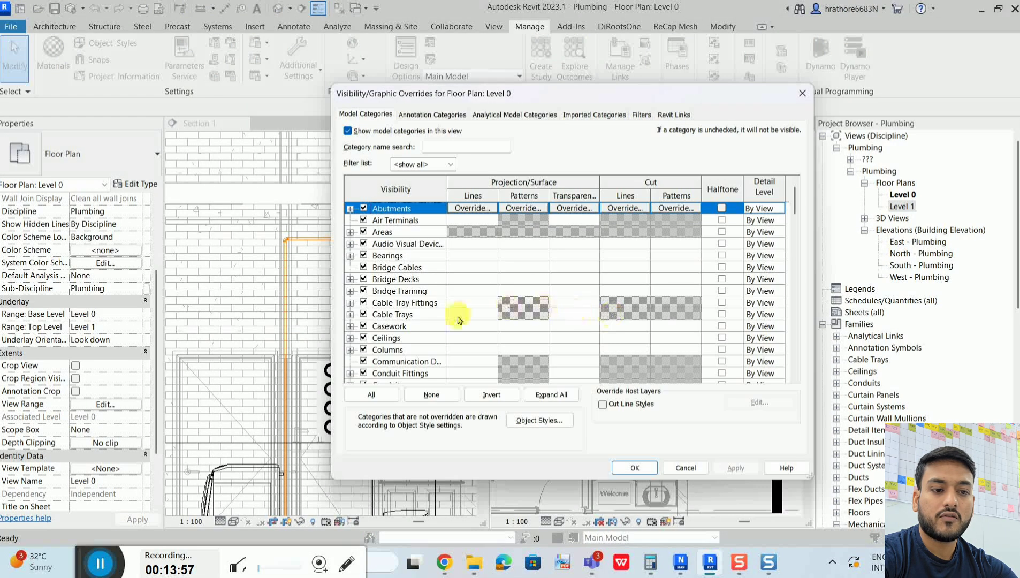
key(Escape)
Review the Level 0 plan's View Range settings against the pipes shown in the plan, and close the dialog
click(102, 404)
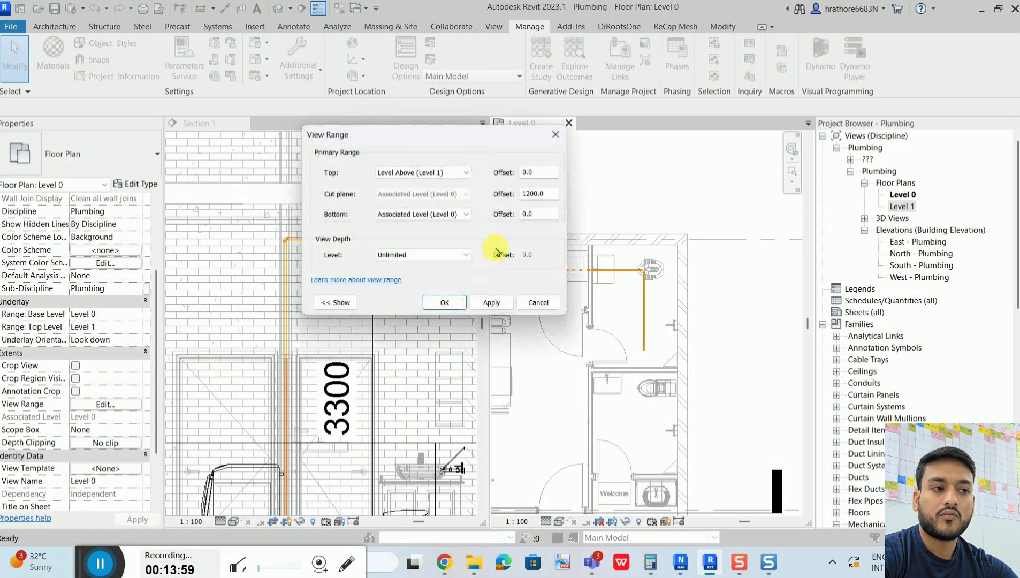
drag(481, 145, 375, 172)
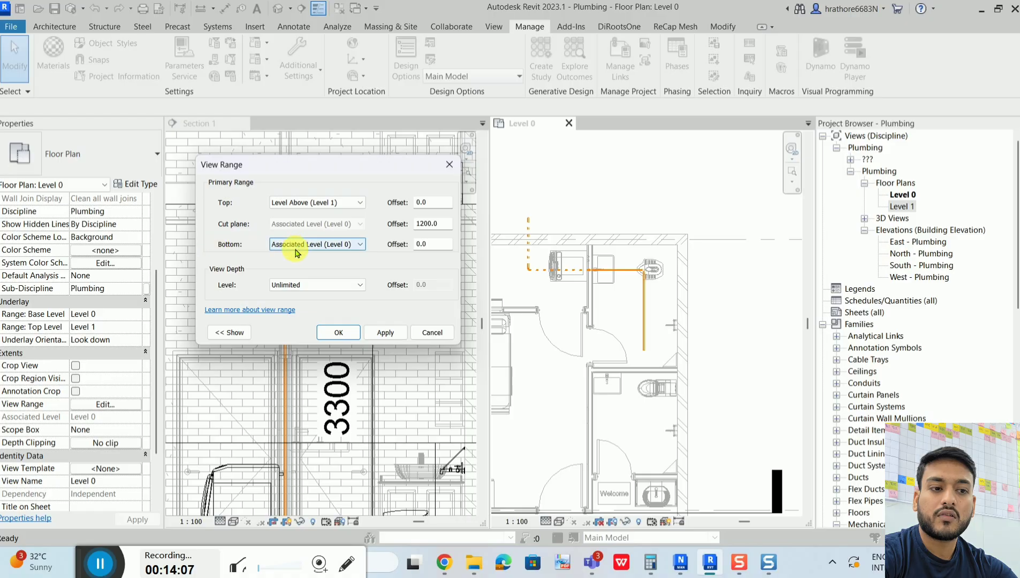
key(Return)
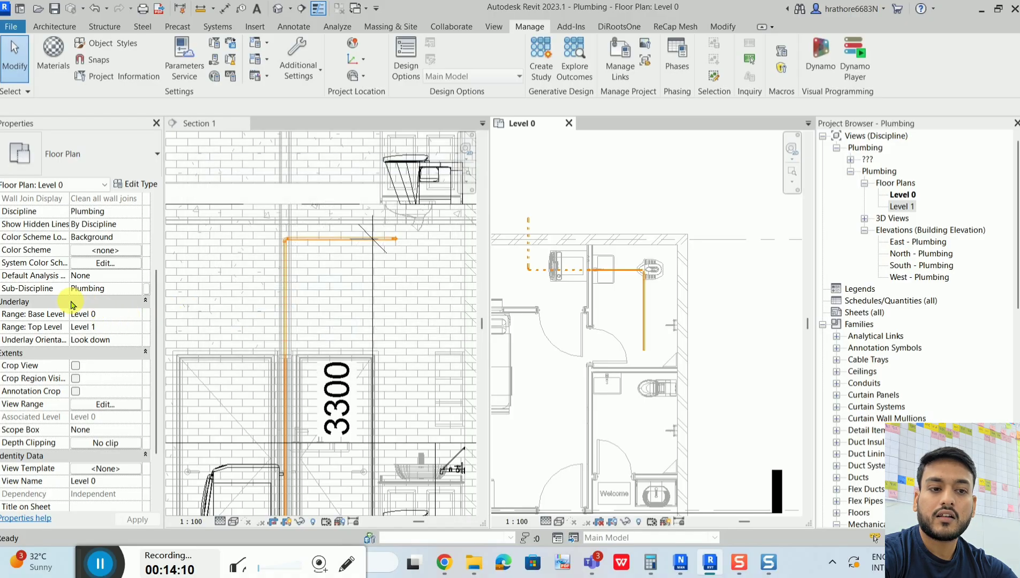
Set the Level 0 plan's underlay base level to None, and review its View Range settings without changing them
click(135, 314)
click(81, 327)
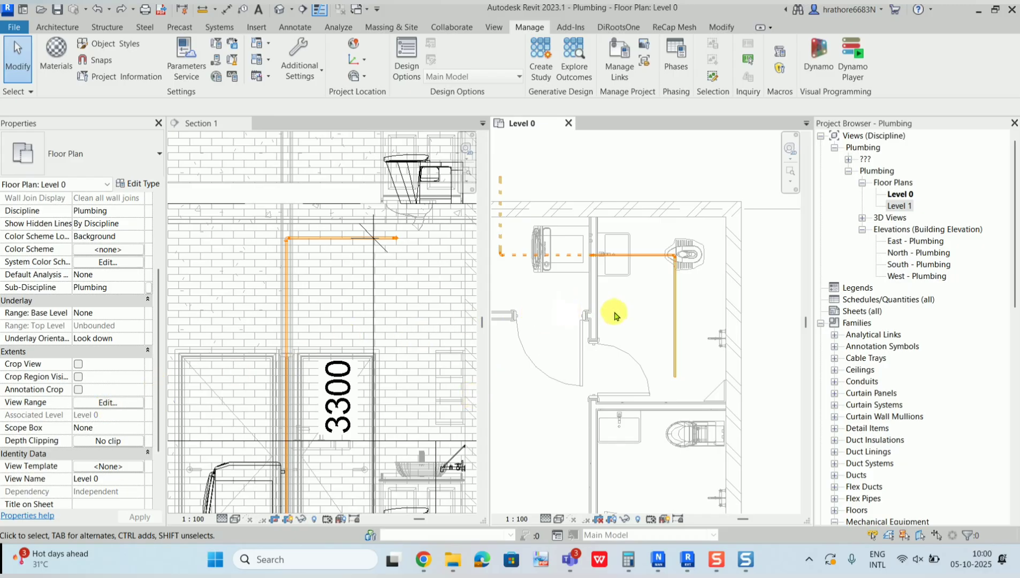
click(135, 404)
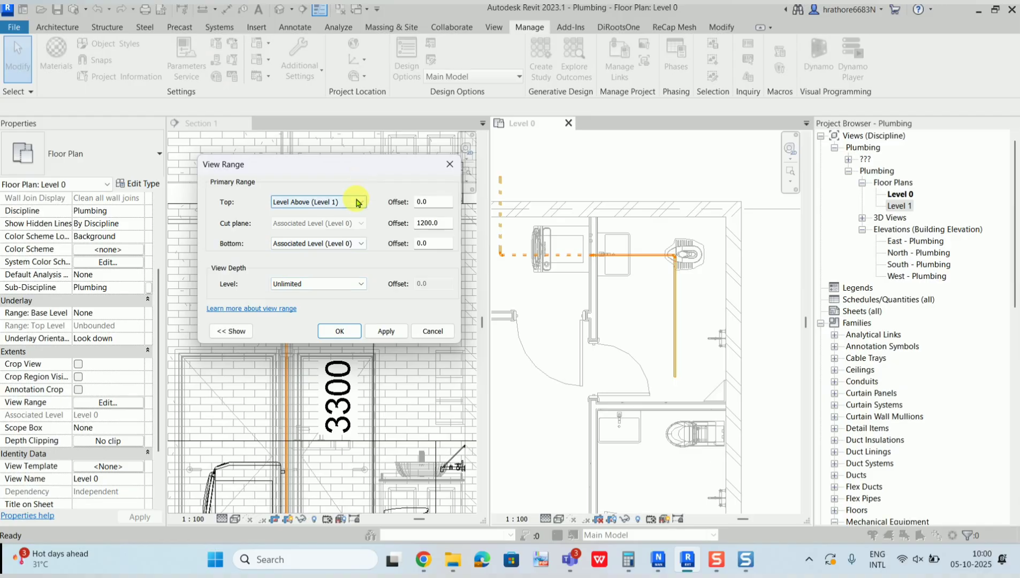
key(Escape)
Review the underlay base level options of the Level 0 plan and compare the pipe run in Section 1 and the plan
scroll(355, 201, down, 1)
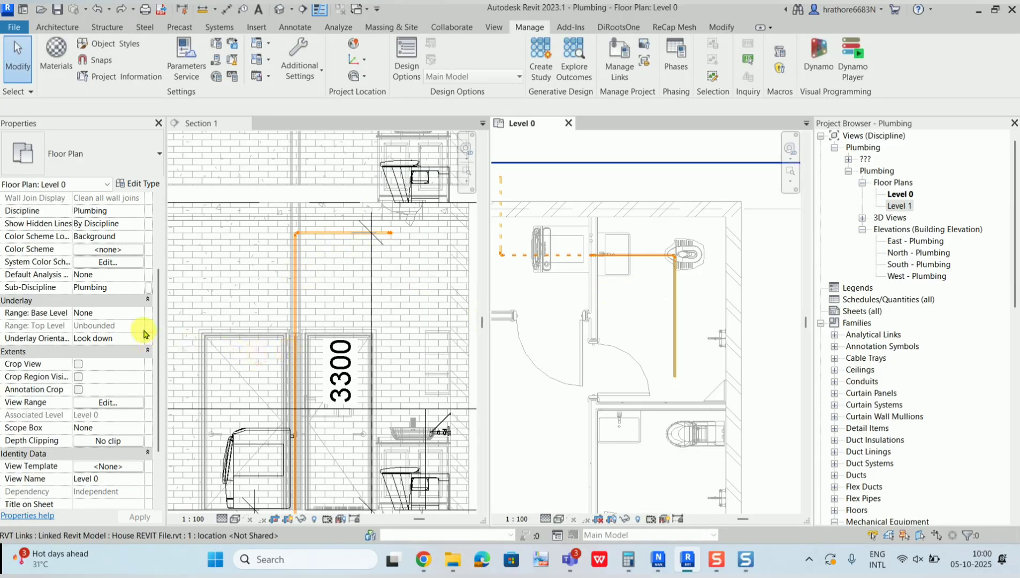
click(136, 316)
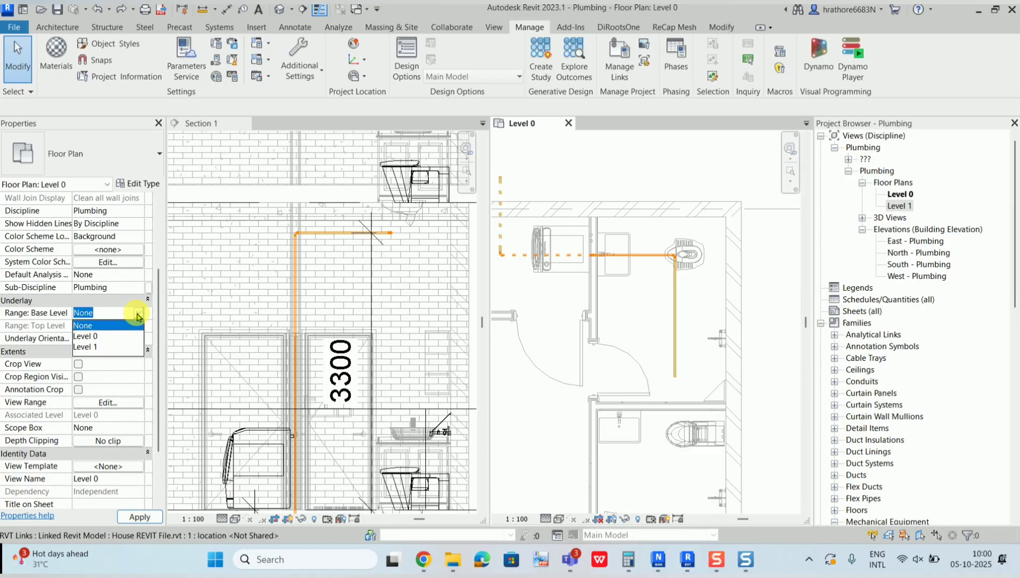
click(138, 315)
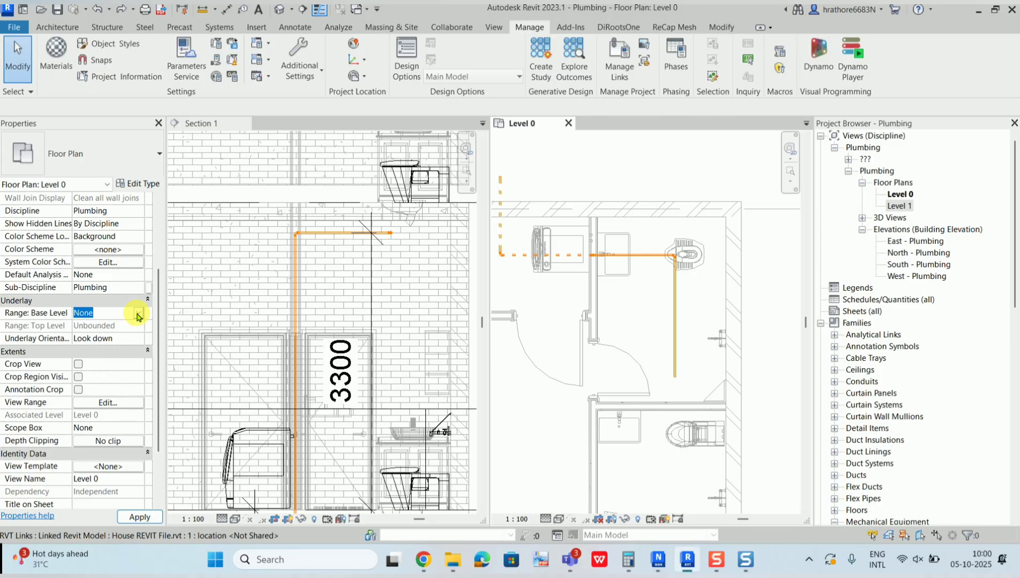
scroll(661, 251, down, 2)
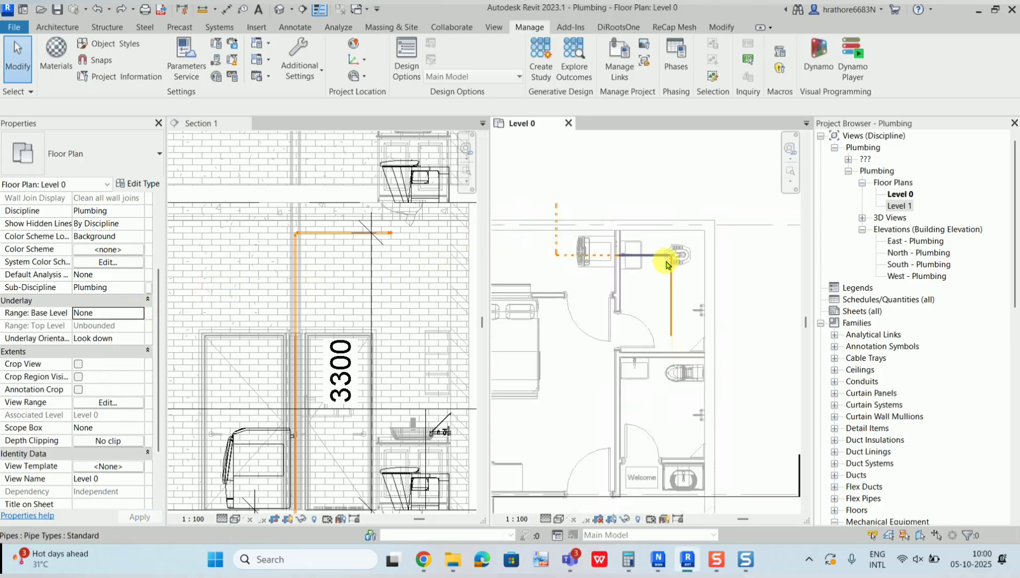
Set the Level 0 plan's discipline to Architectural
scroll(97, 335, up, 5)
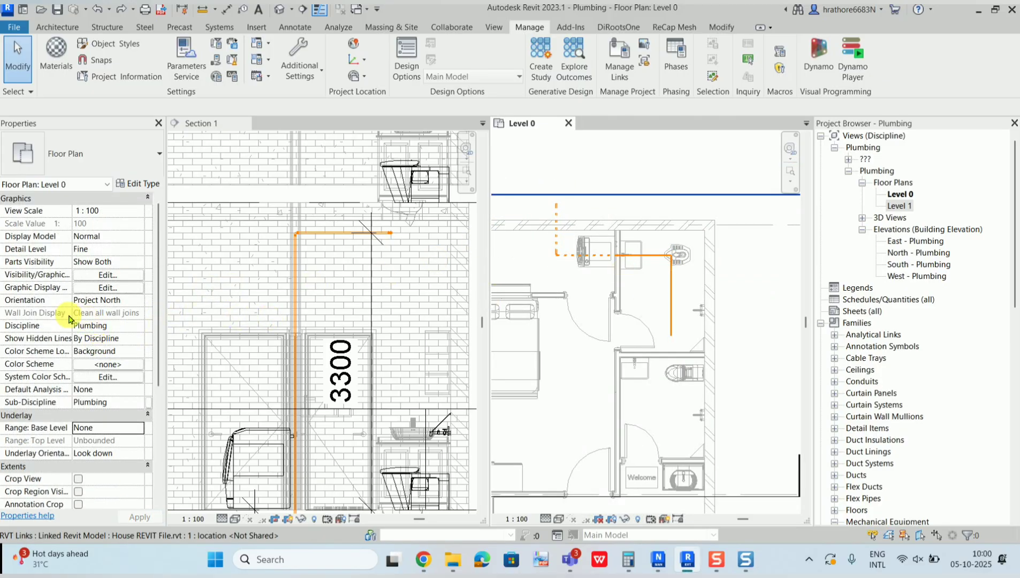
click(138, 328)
click(138, 327)
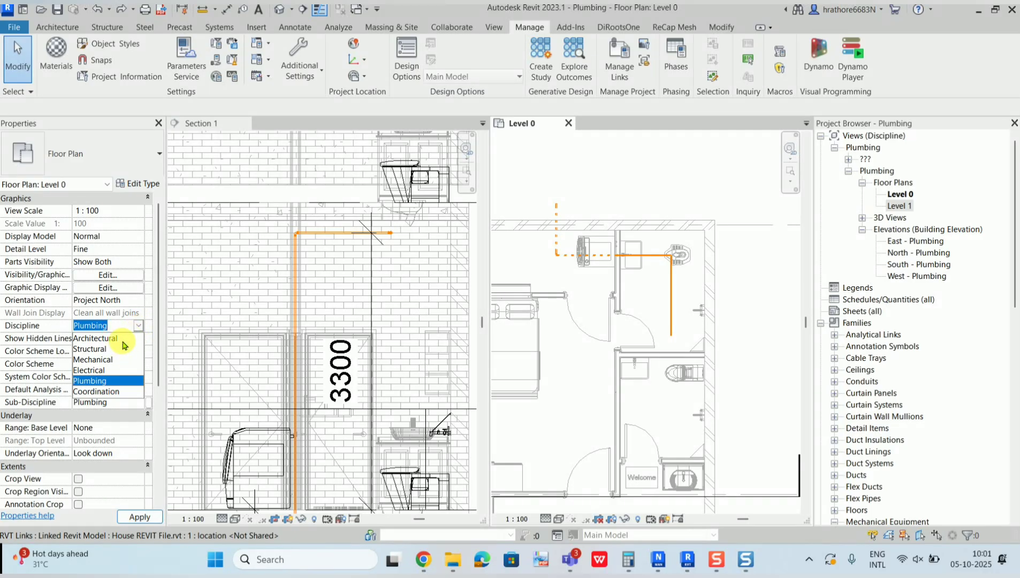
click(122, 340)
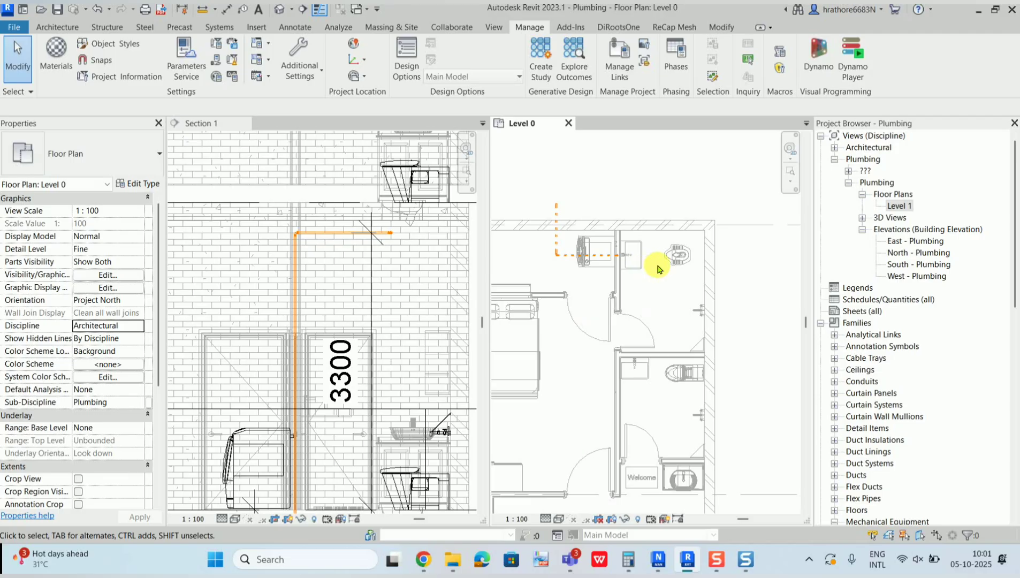
Review the Level 0 plan's View Range settings against the pipes displayed under the Architectural discipline, and close the dialog
scroll(109, 321, down, 5)
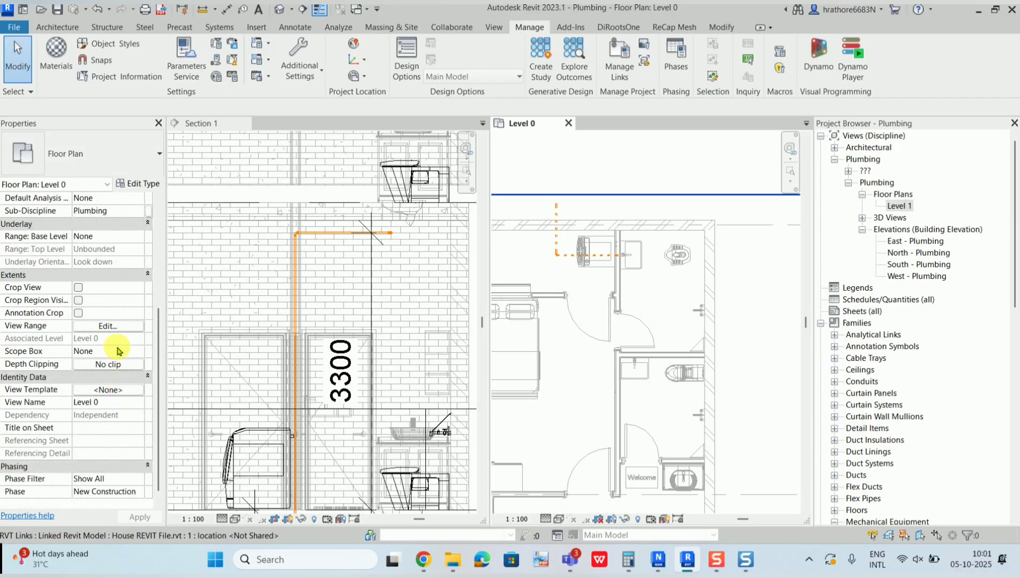
click(116, 329)
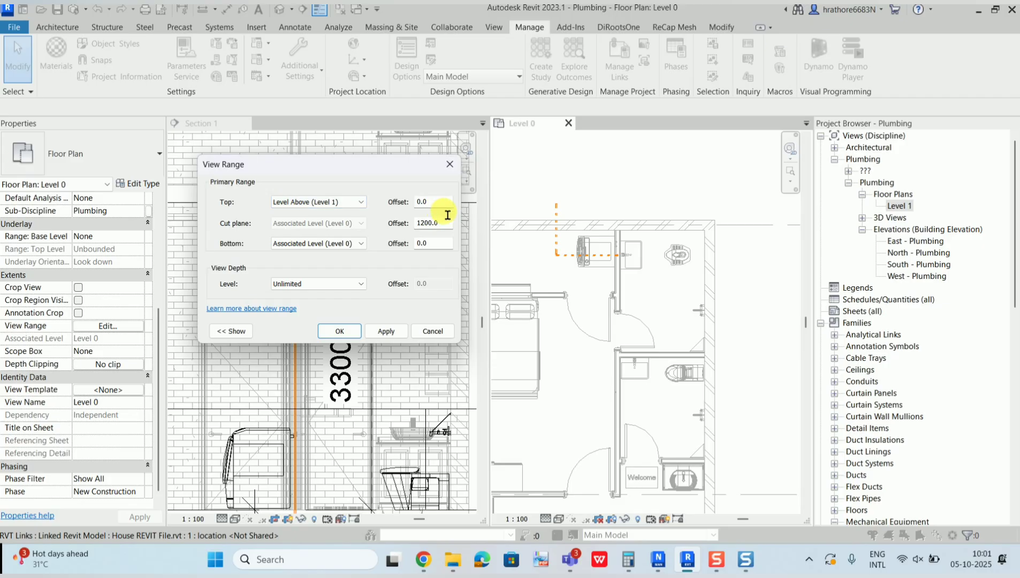
click(450, 165)
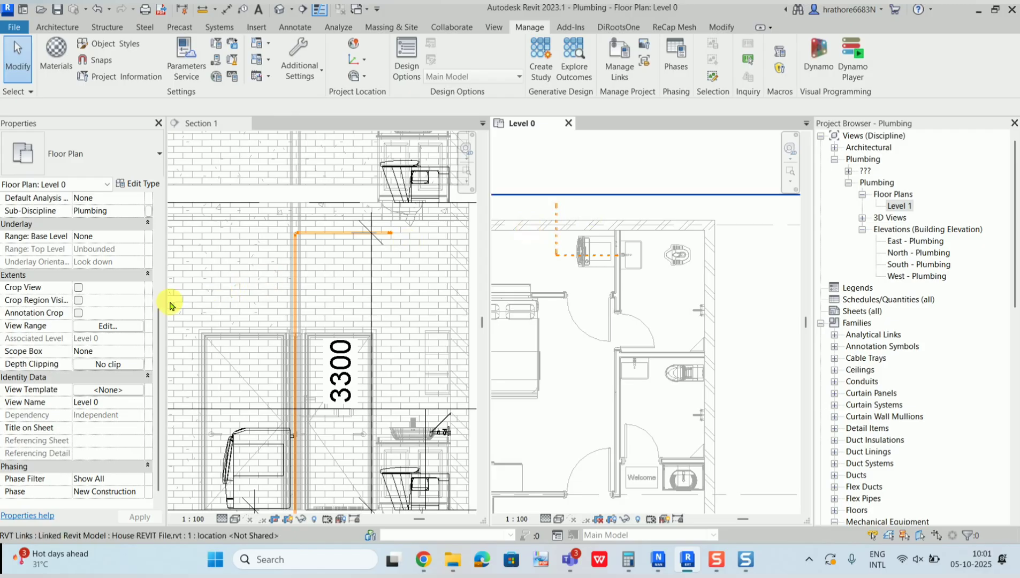
click(126, 325)
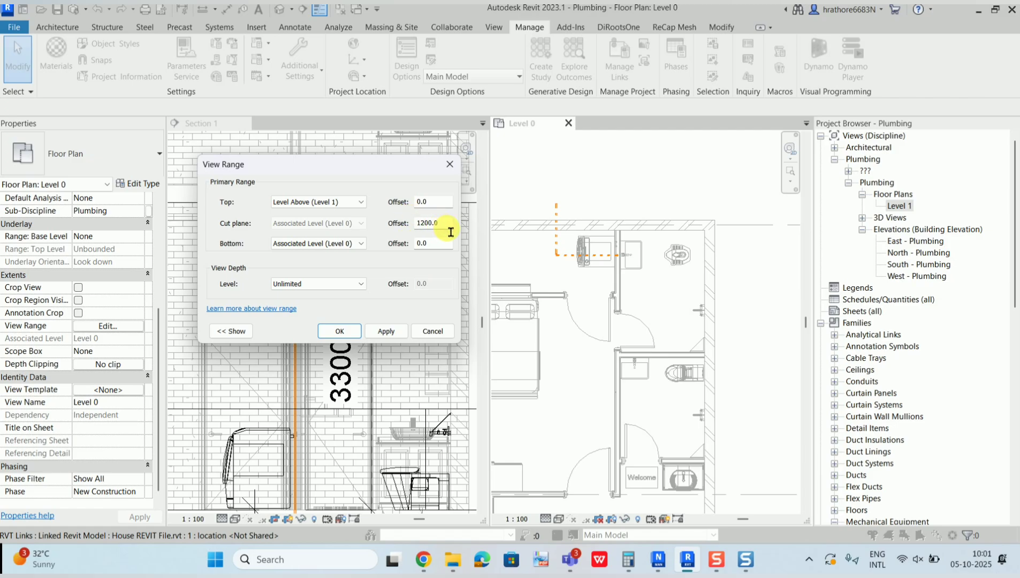
key(Return)
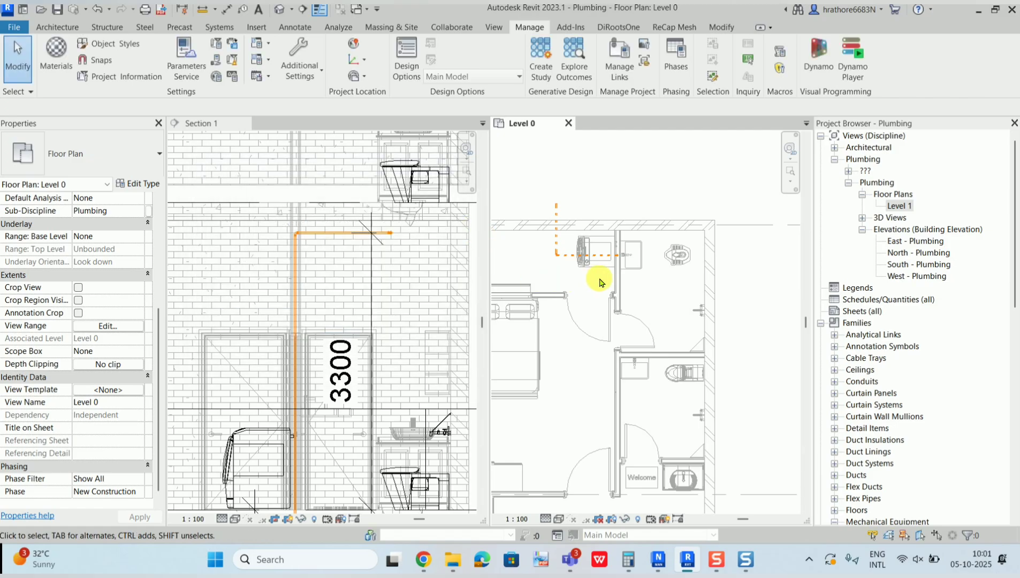
Examine the height of the upper pipe run in Section 1 and compare it with the pipes in the Level 0 plan
click(320, 241)
scroll(348, 326, up, 2)
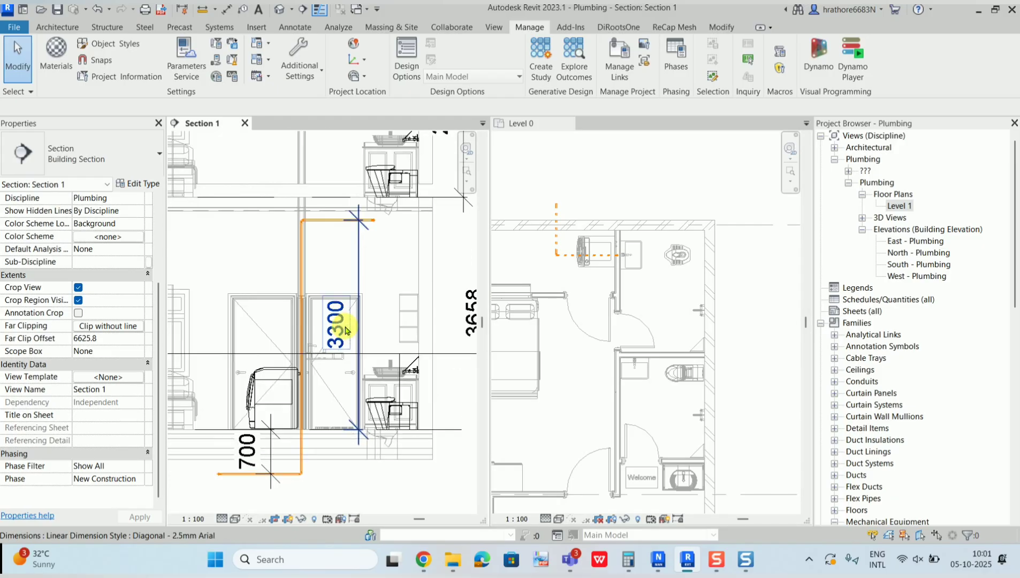
scroll(342, 312, down, 1)
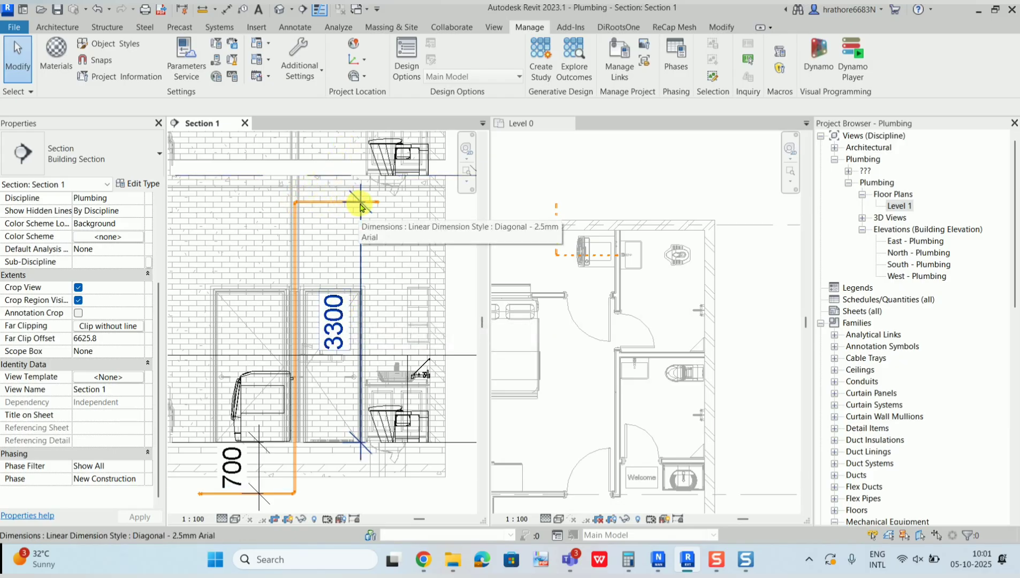
click(636, 247)
scroll(636, 247, up, 1)
scroll(635, 247, down, 2)
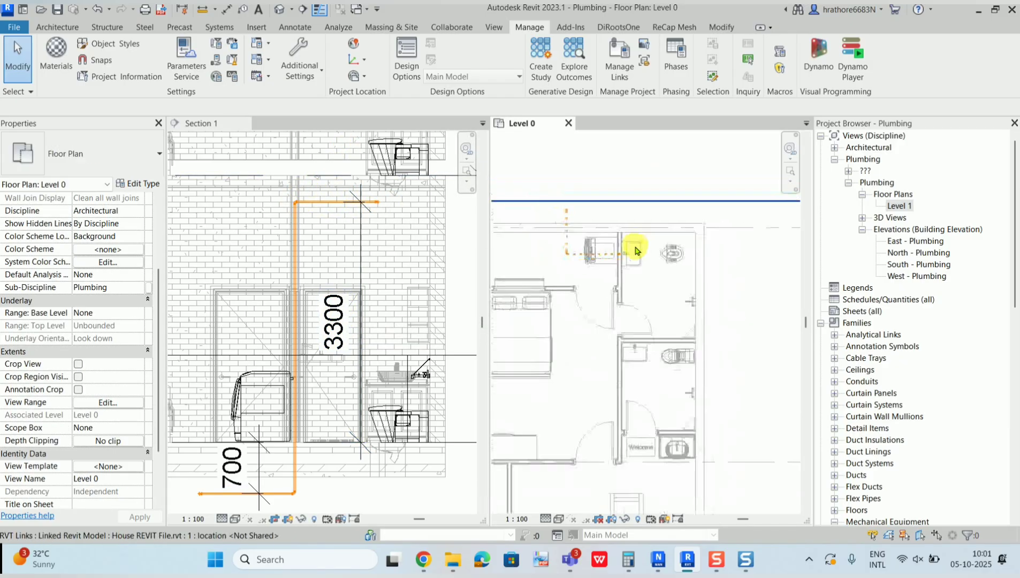
Switch the Level 0 plan's discipline first to Mechanical and finally to Coordination to compare the pipe display
scroll(129, 338, up, 2)
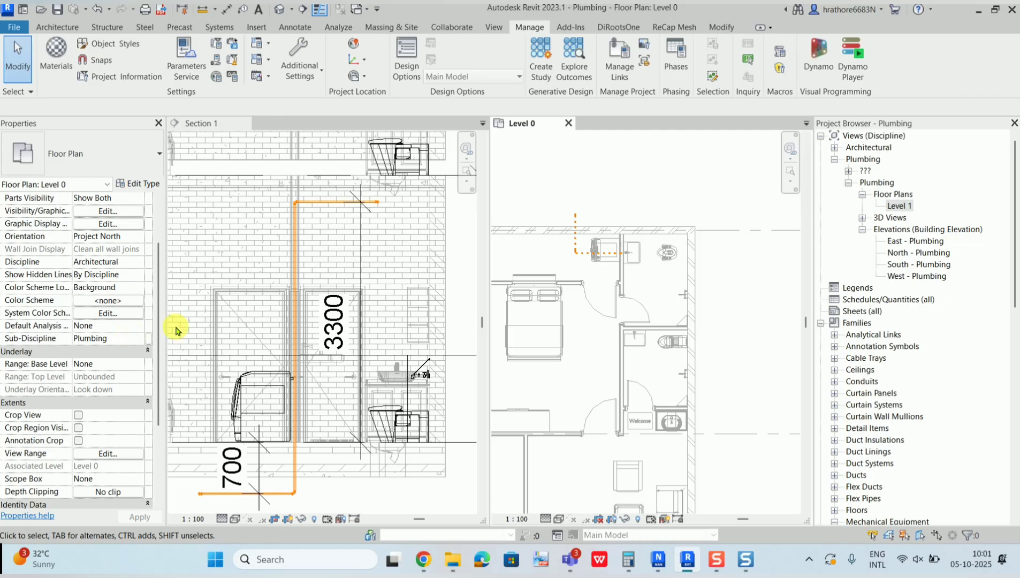
click(142, 263)
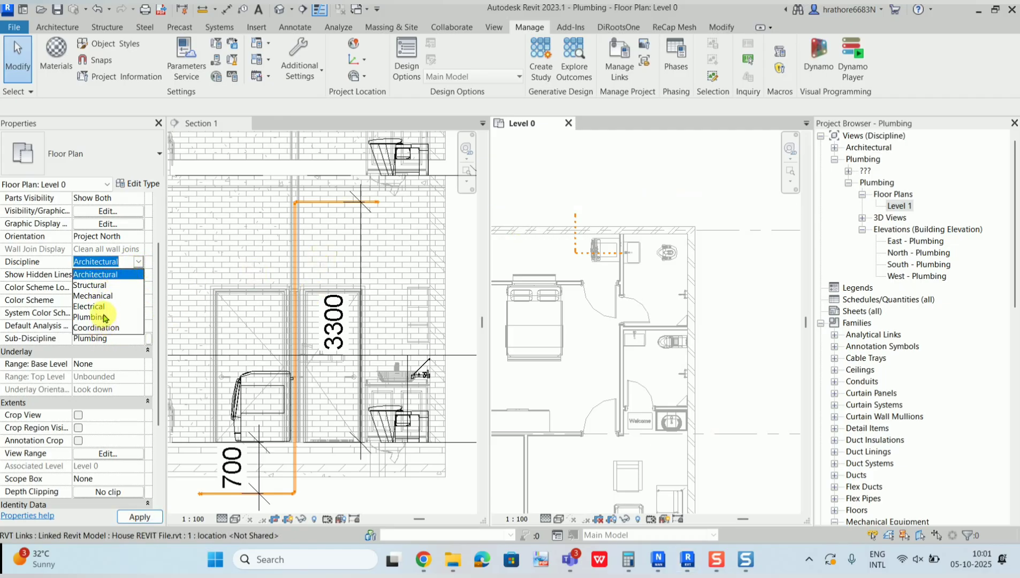
click(101, 296)
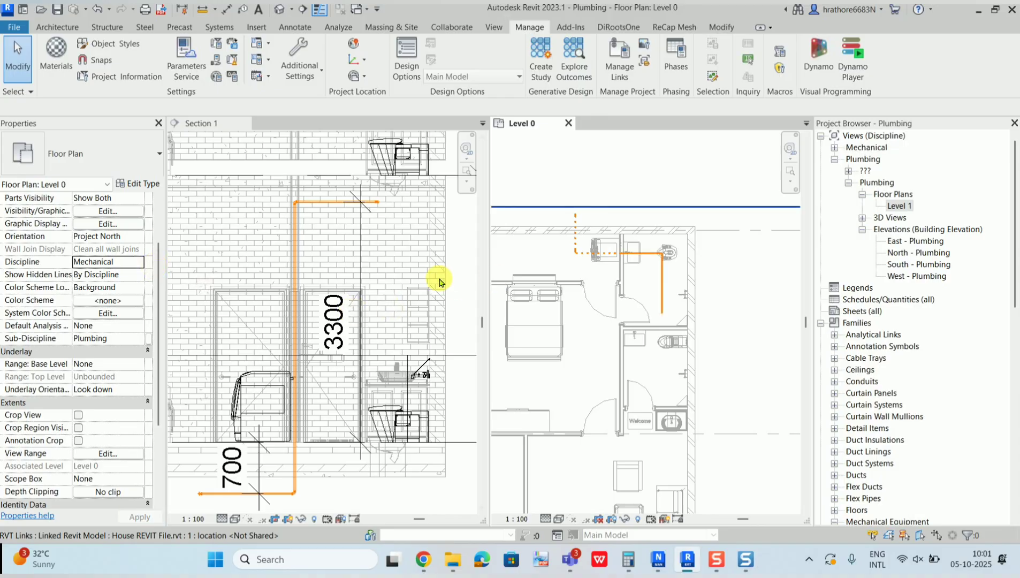
click(138, 263)
click(110, 326)
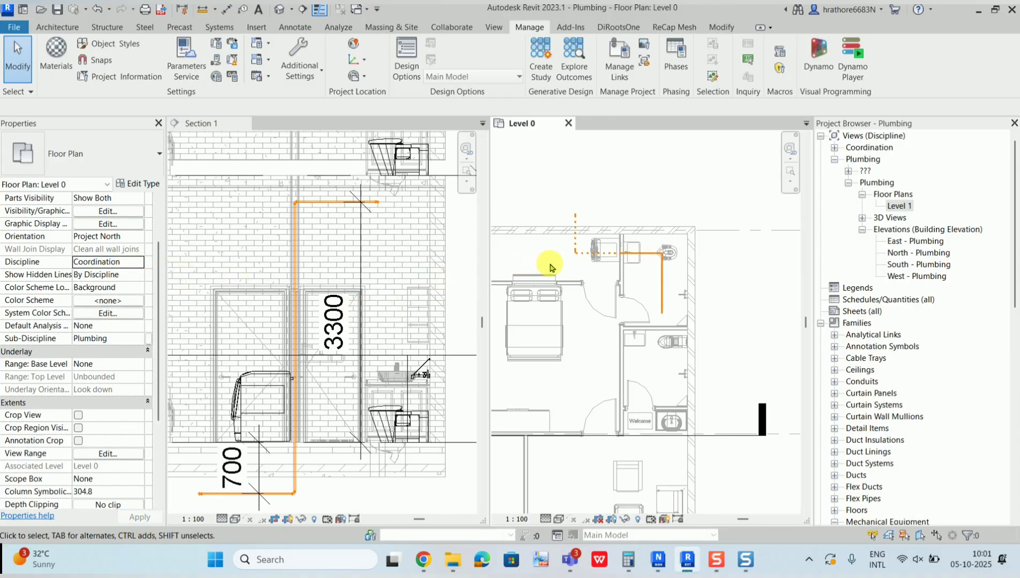
scroll(627, 255, down, 2)
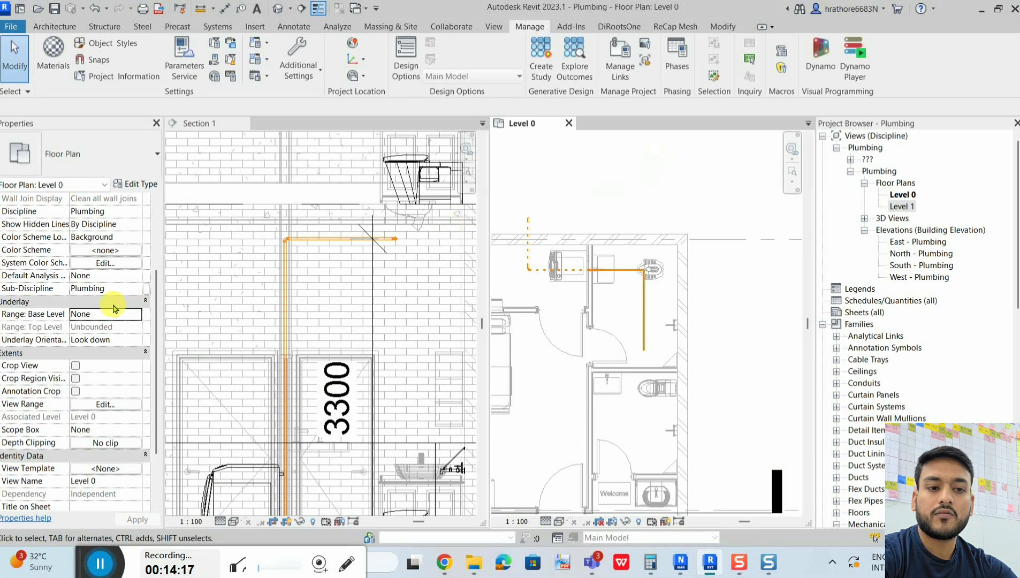
click(98, 316)
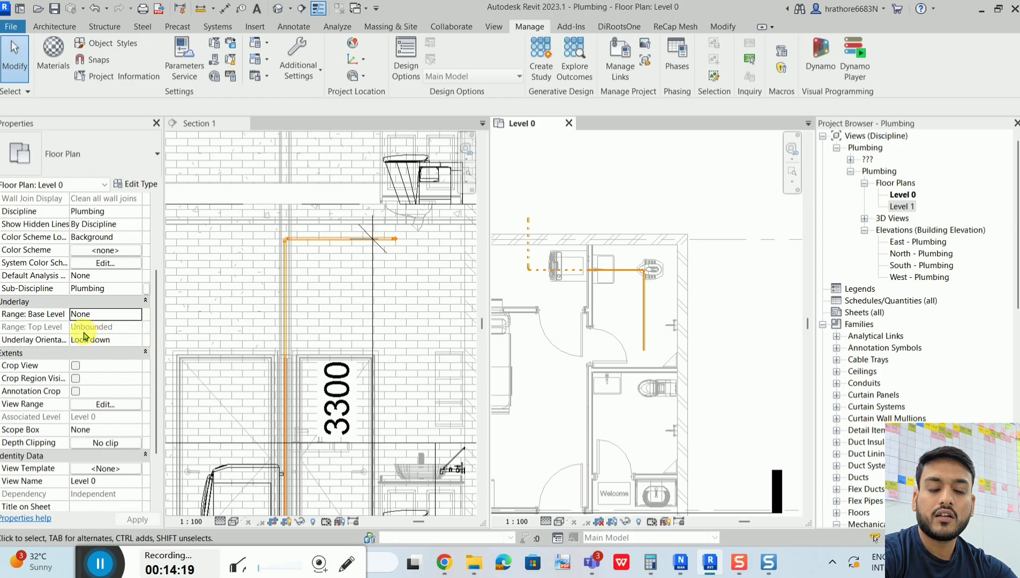